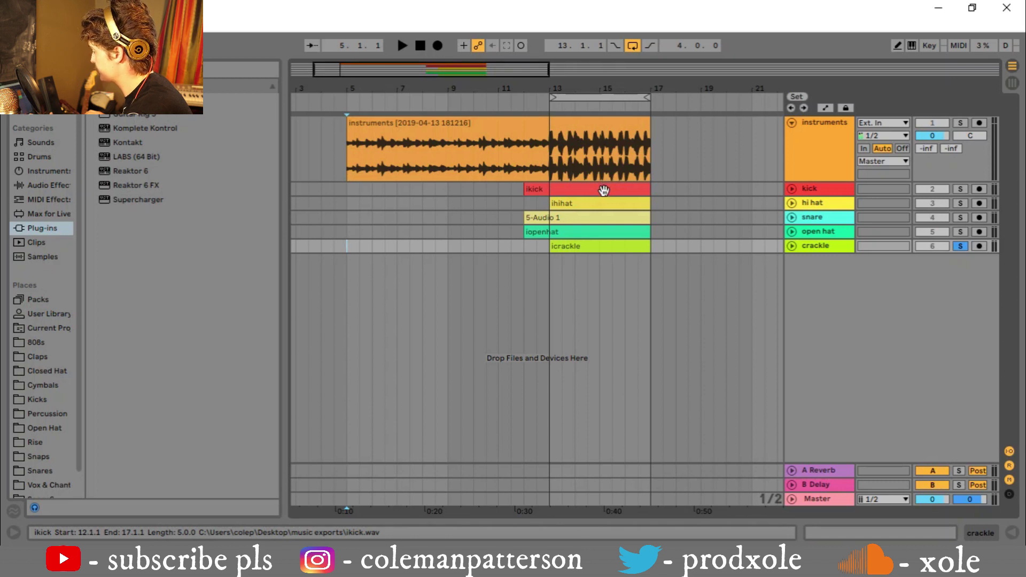
Listen to the instruments track from bar 5 and select its whole clip.
key(z)
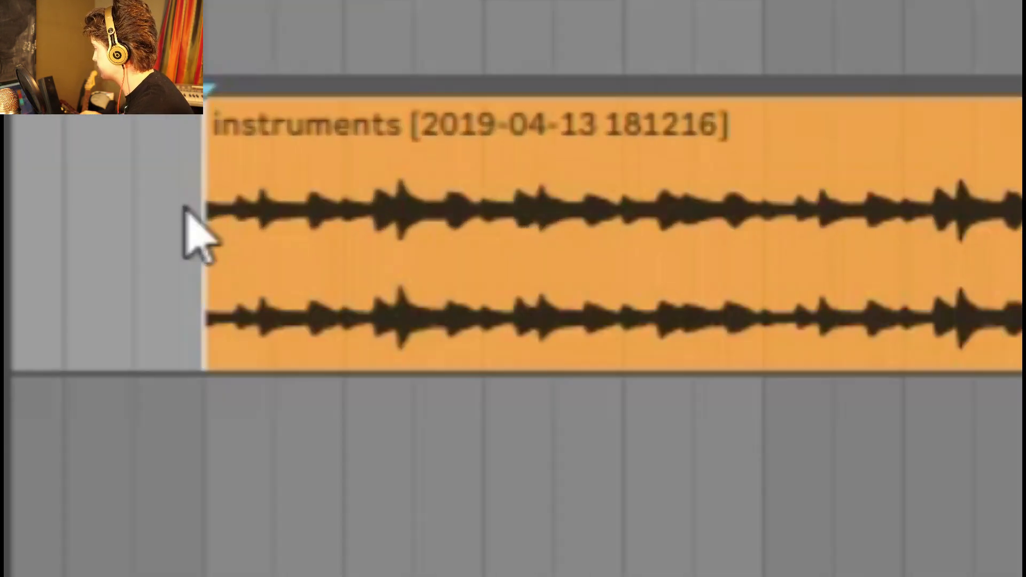
key(space)
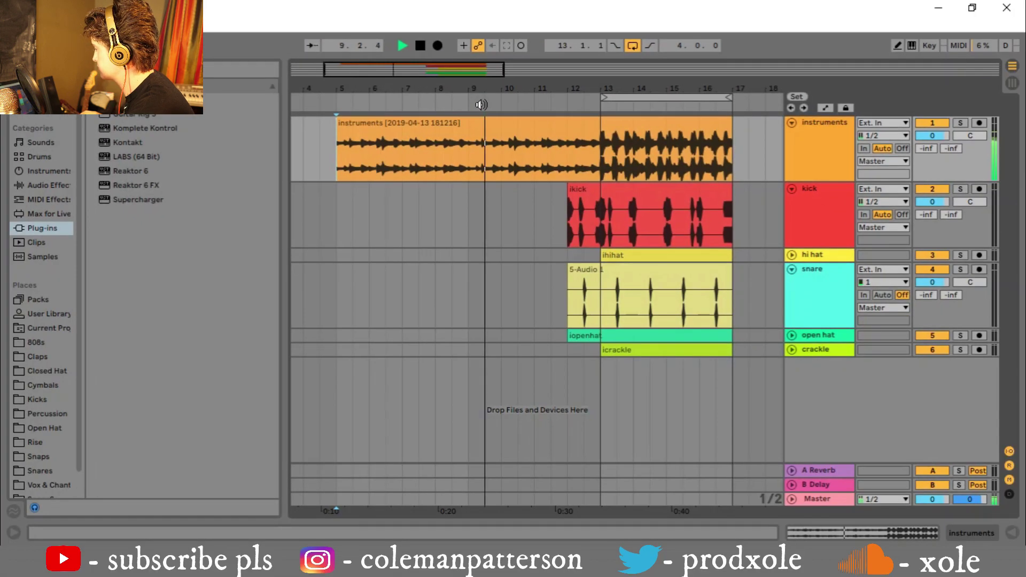
key(space)
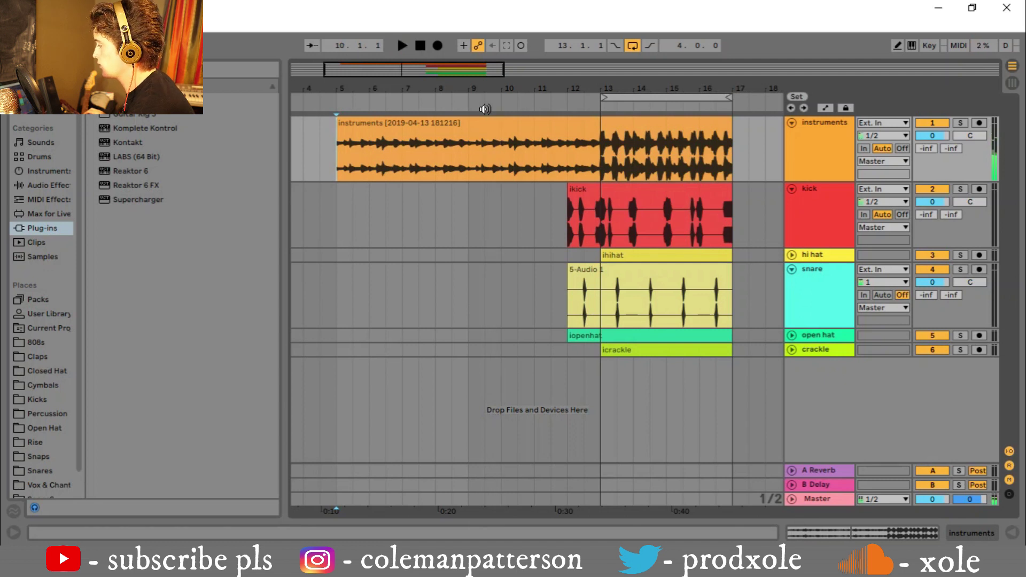
click(342, 155)
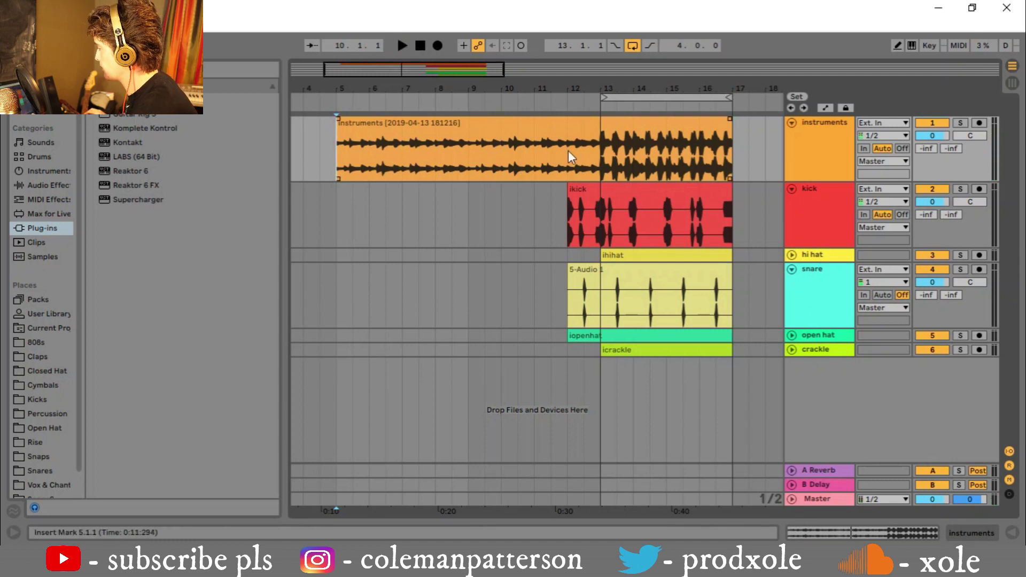
shift+click(738, 152)
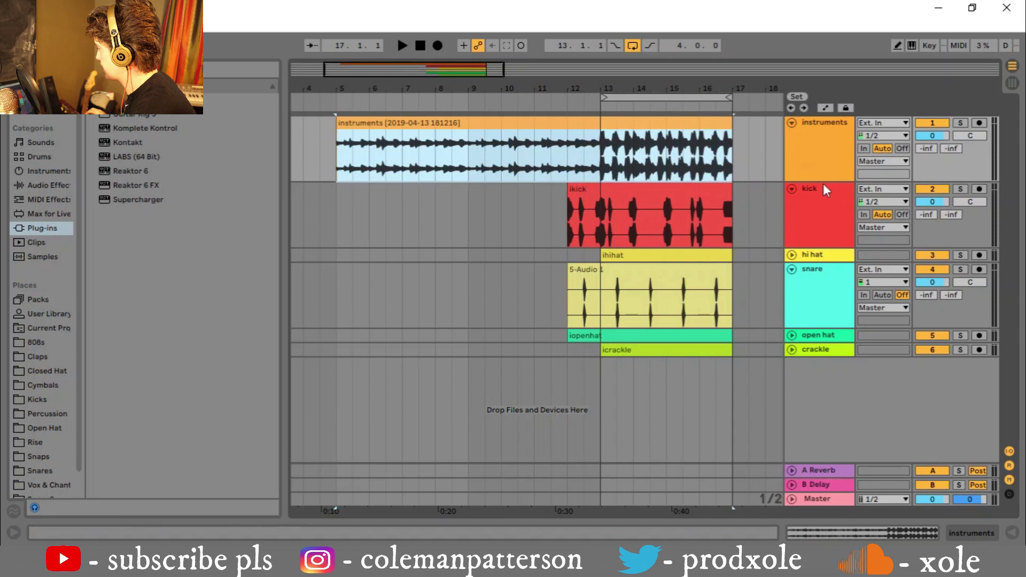
Audition the kick, hi hat, snare and open hat tracks one after another in solo.
click(960, 190)
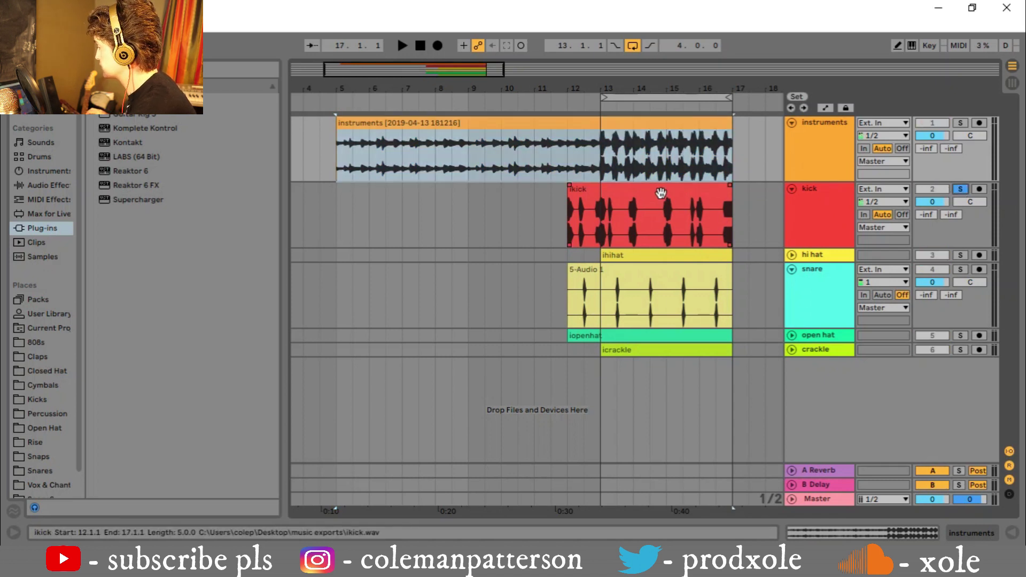
click(661, 194)
key(space)
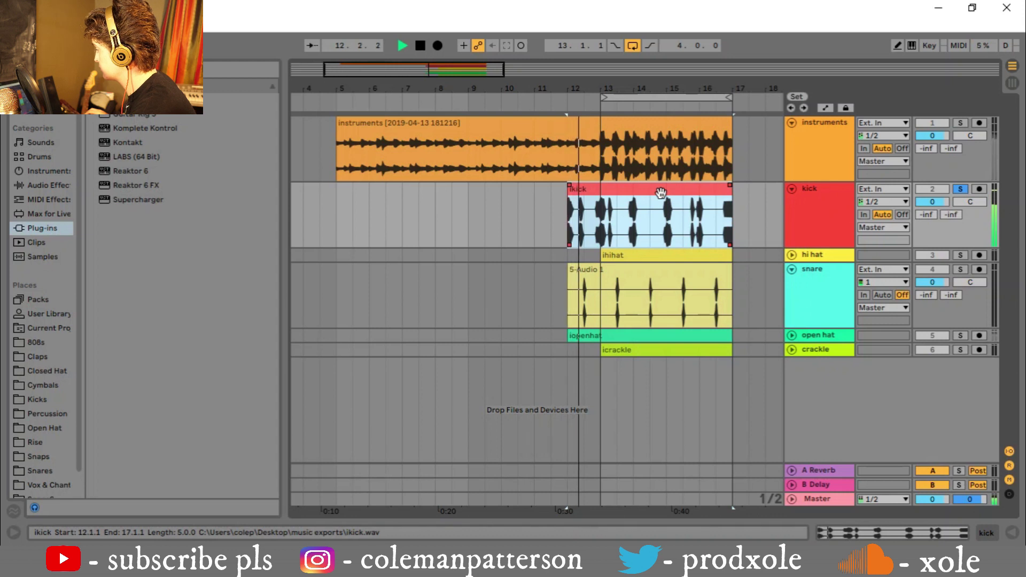
click(626, 256)
key(z)
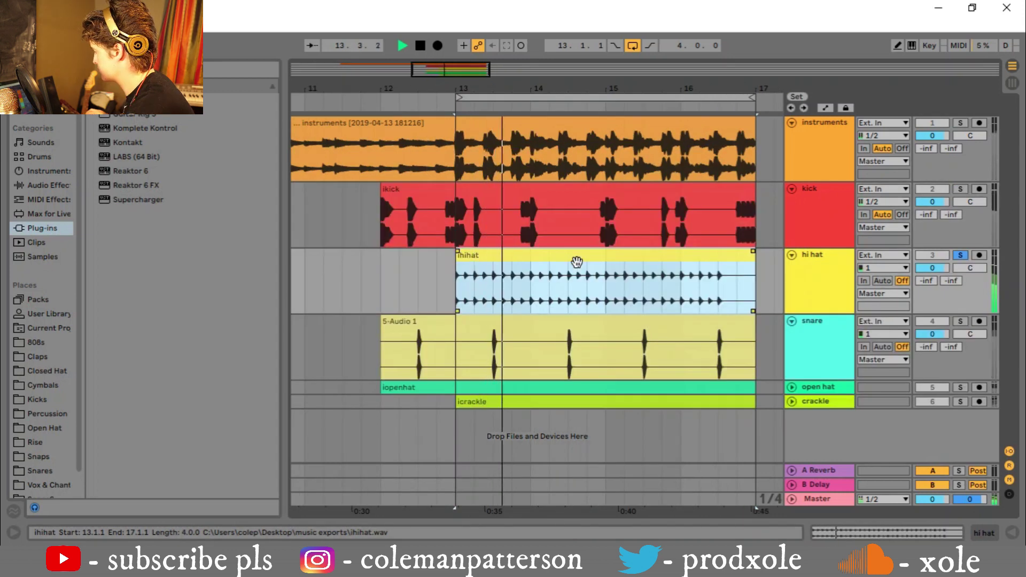
click(526, 320)
click(531, 388)
key(z)
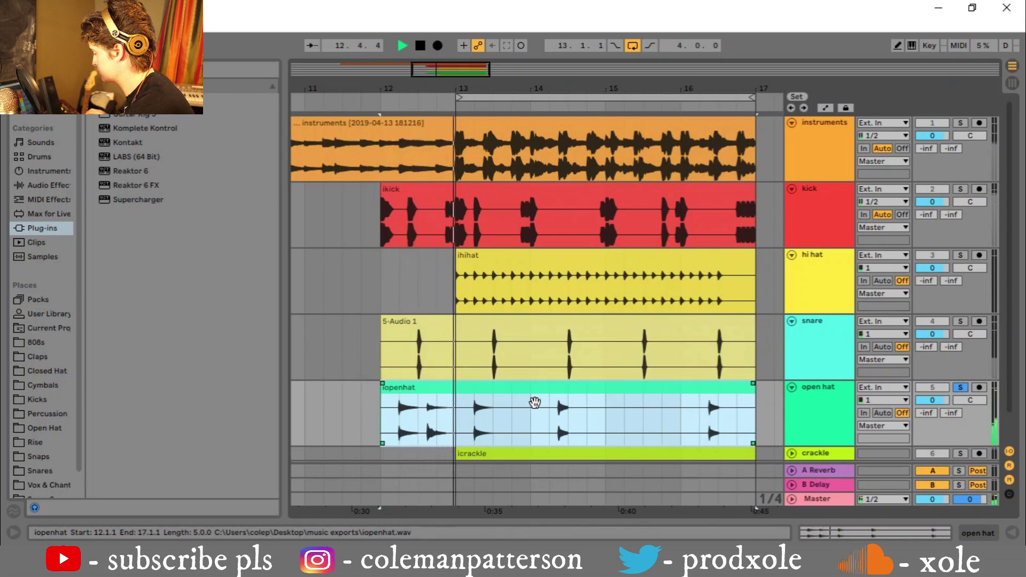
Audition the crackle track in solo and stop playback.
key(Down)
key(z)
key(x)
key(space)
key(z)
key(x)
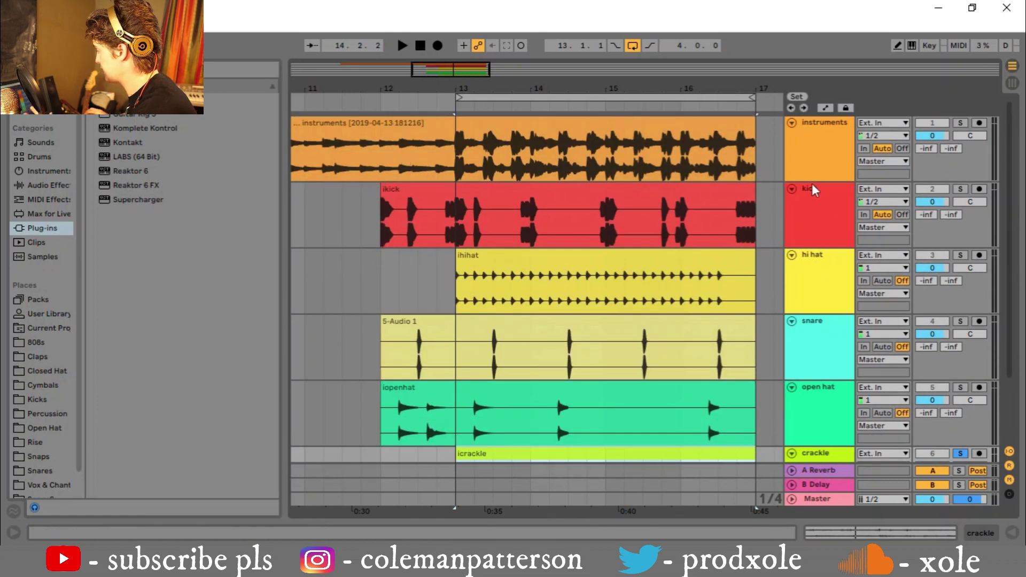
Add the EQ Eight audio effect to the kick track.
scroll(662, 233, down, 2)
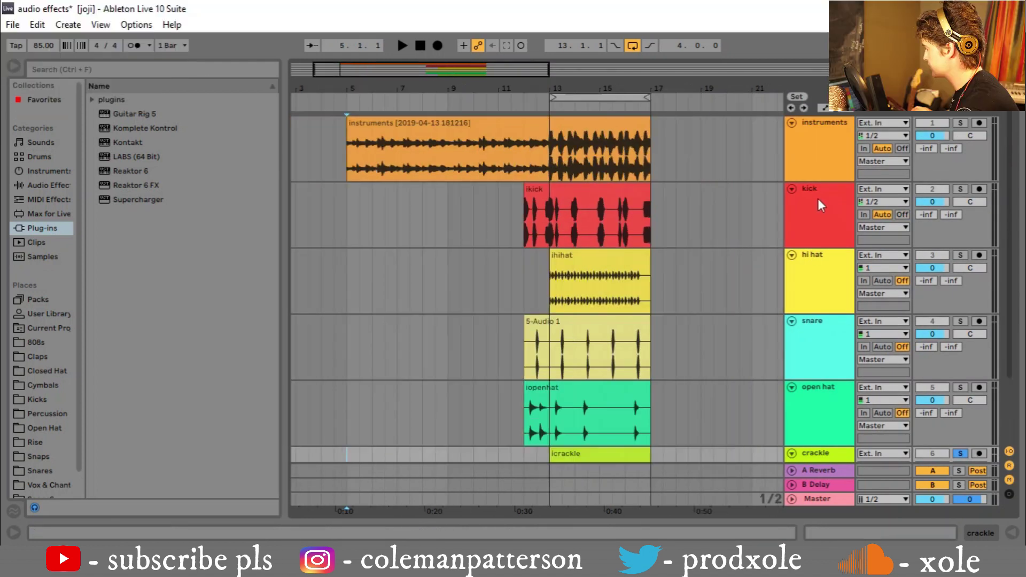
click(825, 196)
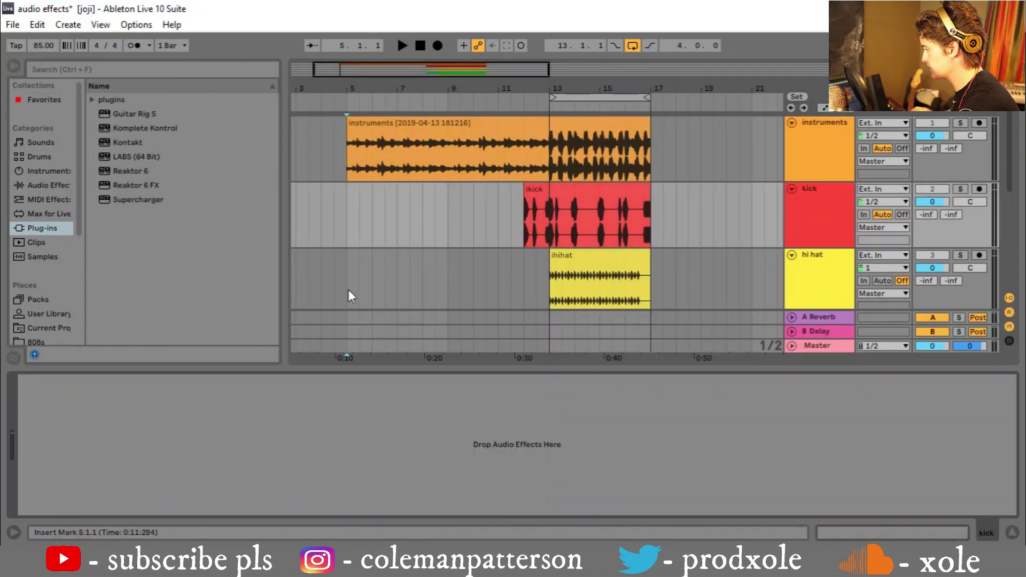
click(41, 185)
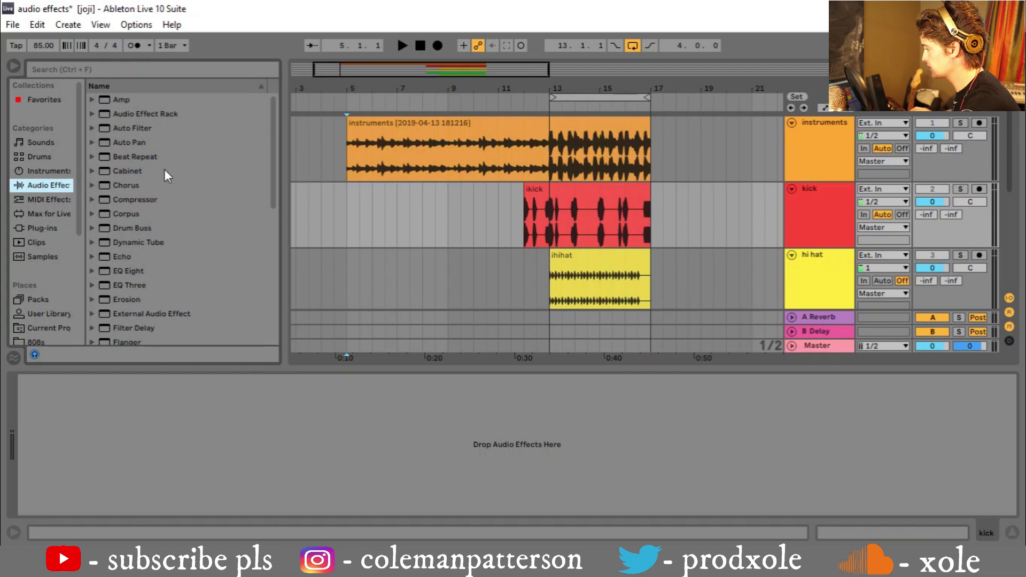
key(l)
key(g)
key(g)
key(g)
key(l)
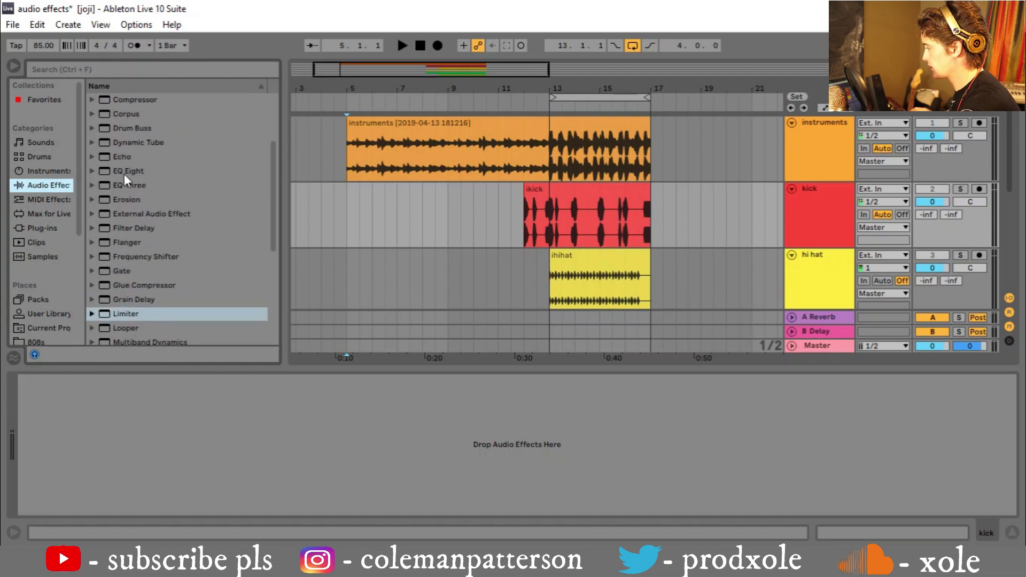
drag(126, 169, 252, 479)
click(139, 188)
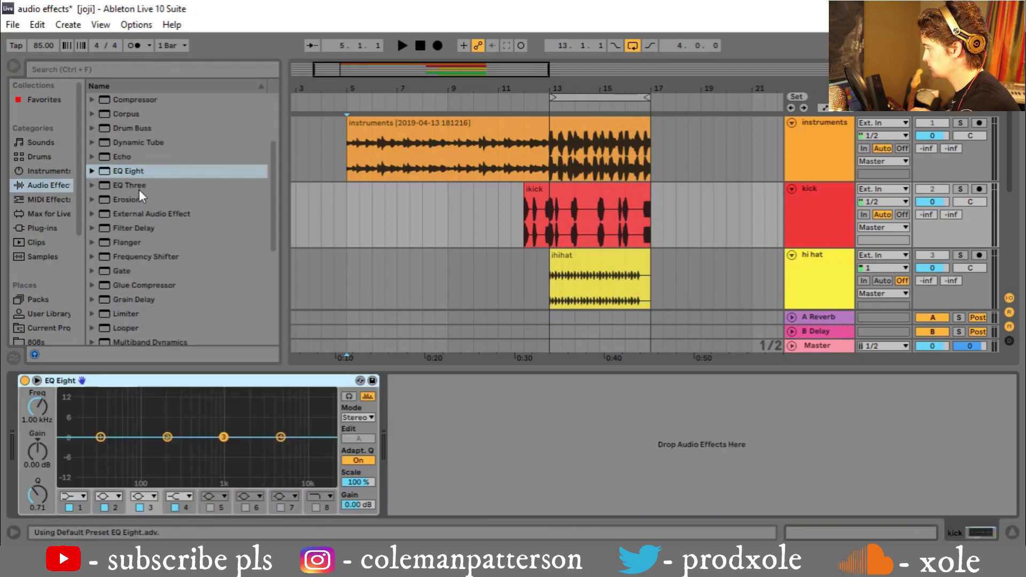
drag(15, 442, 22, 443)
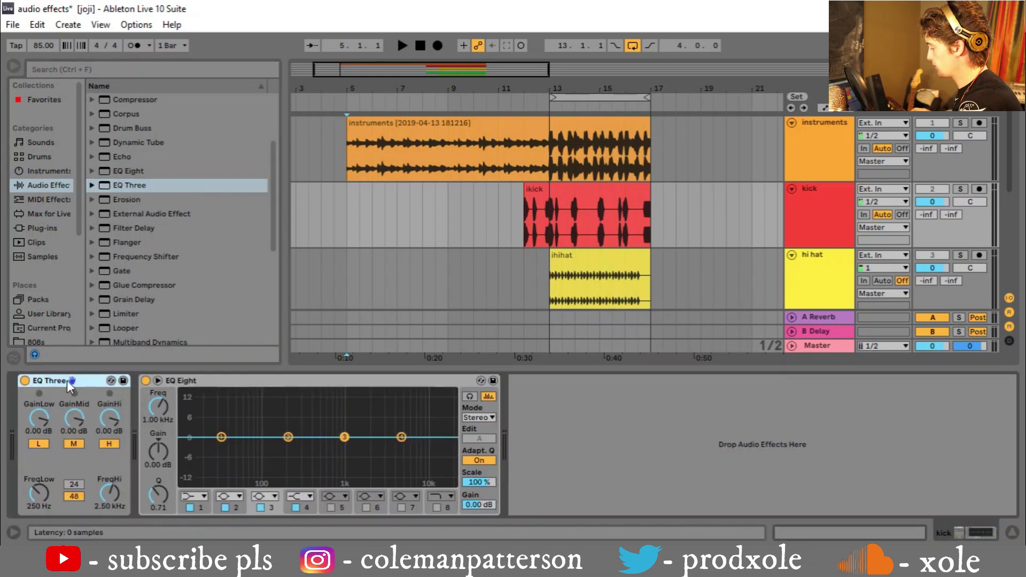
key(Delete)
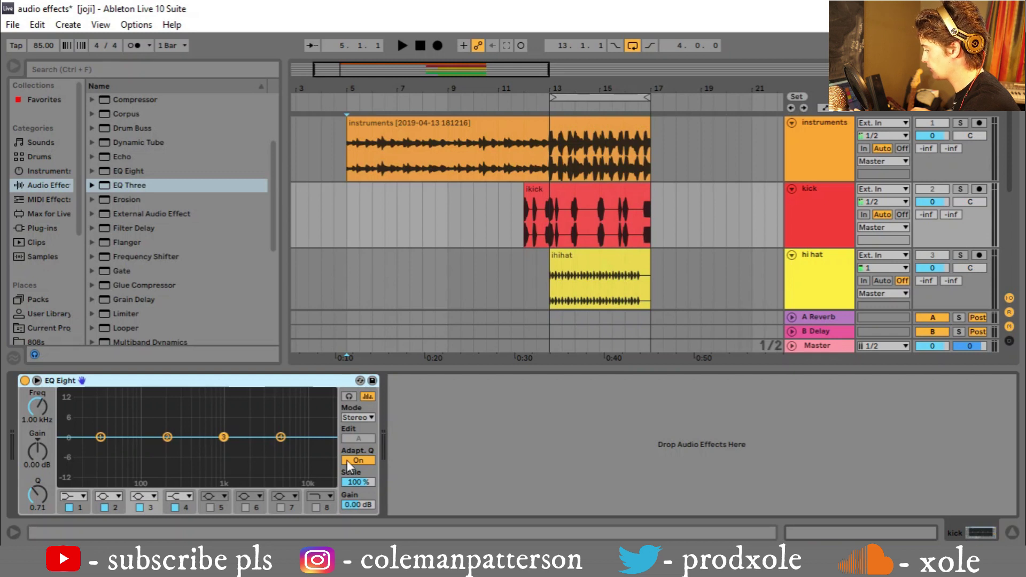
Add a Limiter after EQ Eight on the kick track.
scroll(585, 207, down, 3)
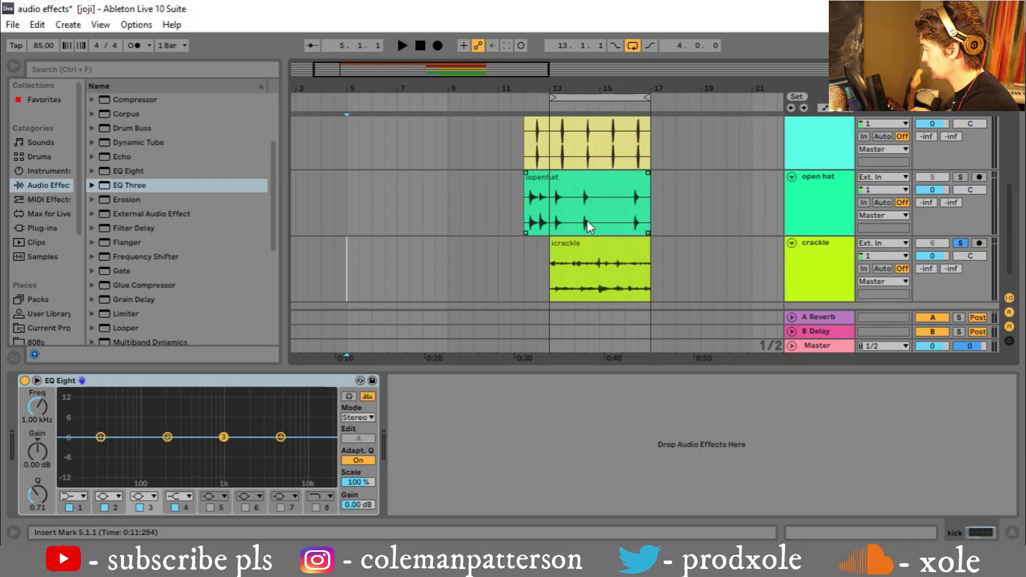
scroll(585, 187, up, 4)
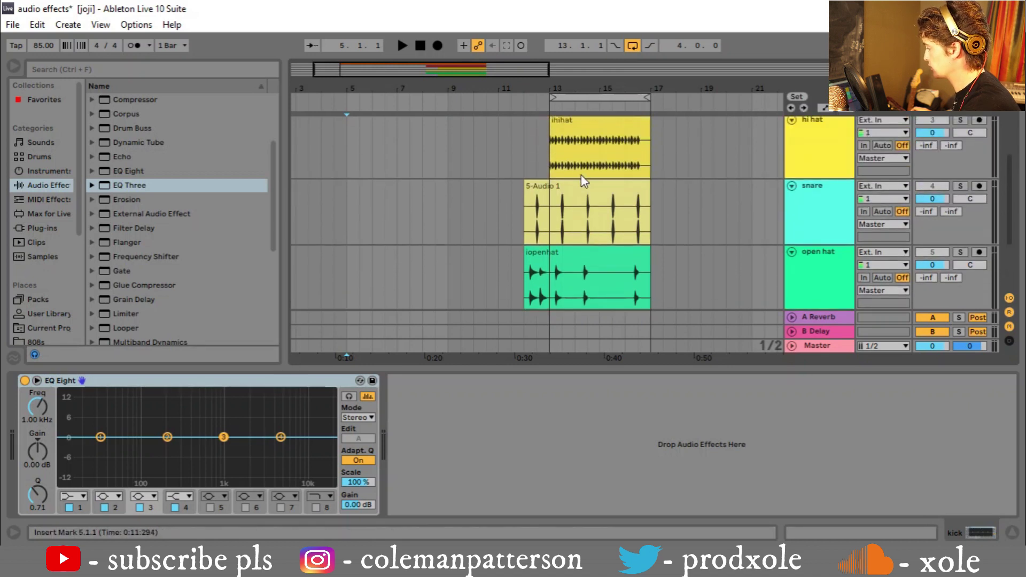
scroll(579, 159, up, 1)
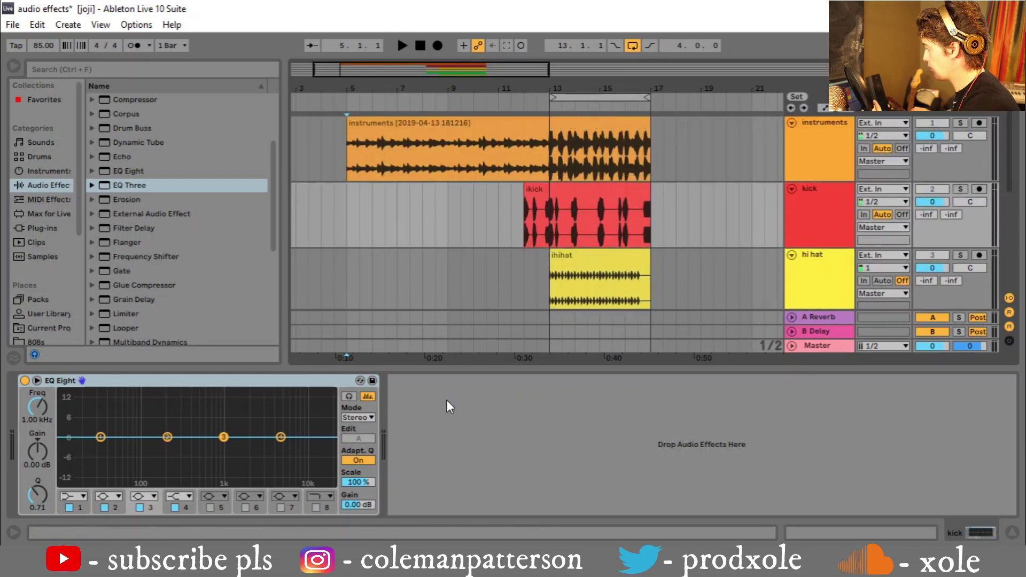
double_click(126, 314)
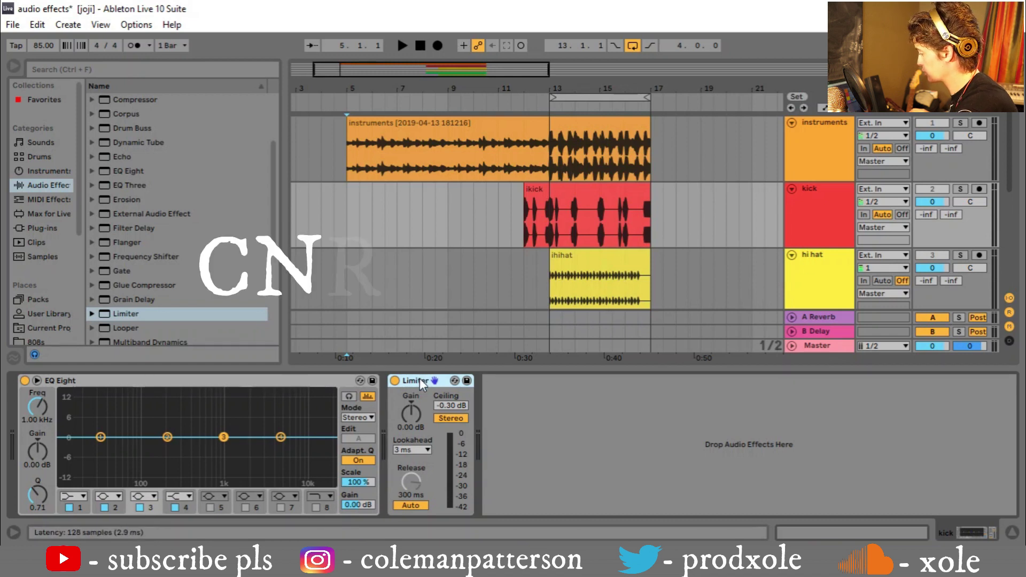
Copy the kick track's Limiter to the remaining drum tracks, down through open hat and crackle.
drag(421, 377, 833, 283)
scroll(653, 201, down, 1)
scroll(653, 201, down, 3)
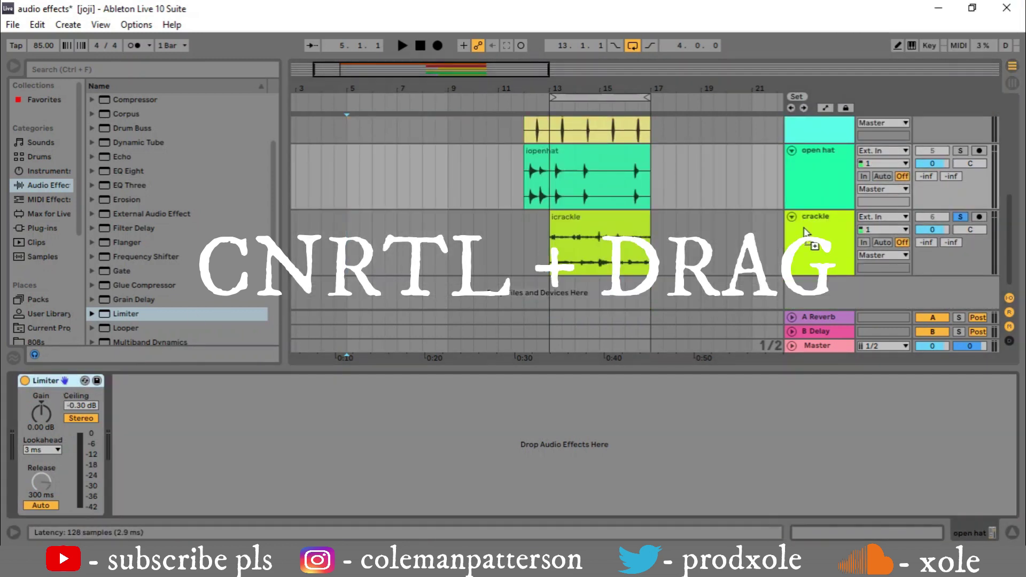
click(809, 170)
Copy the kick track's Limiter to the instruments track.
scroll(809, 169, up, 4)
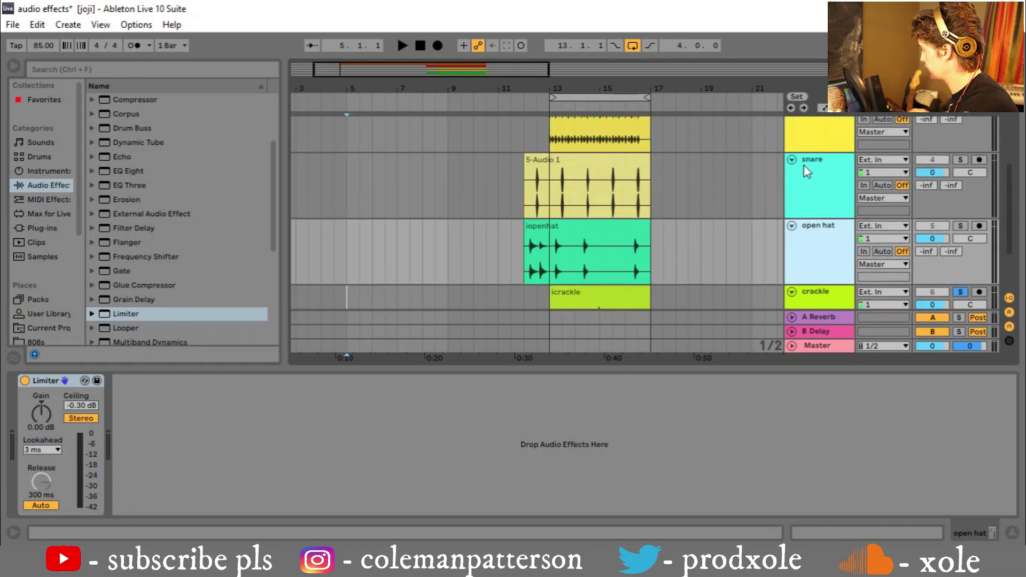
click(811, 136)
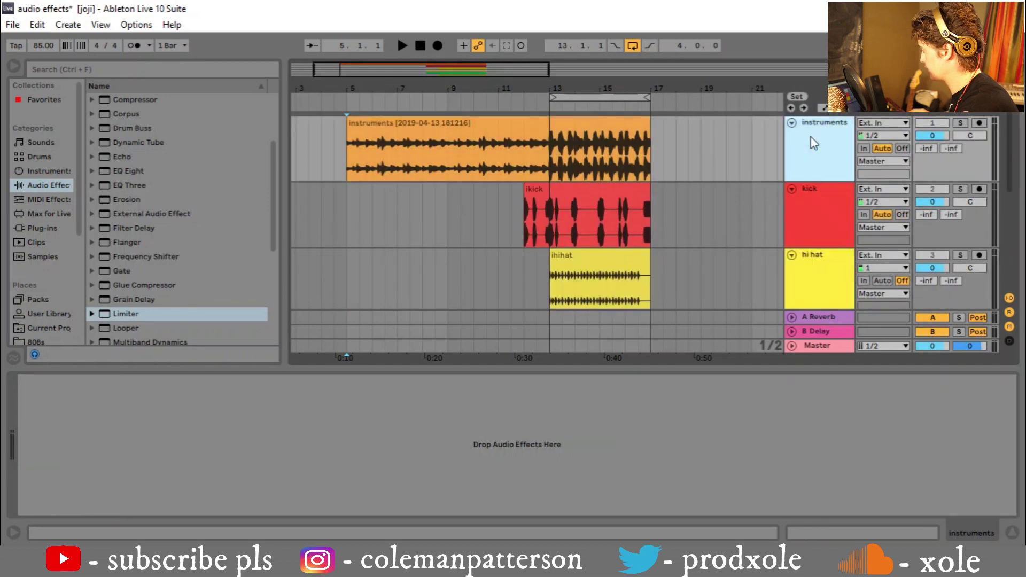
click(847, 239)
drag(417, 380, 823, 123)
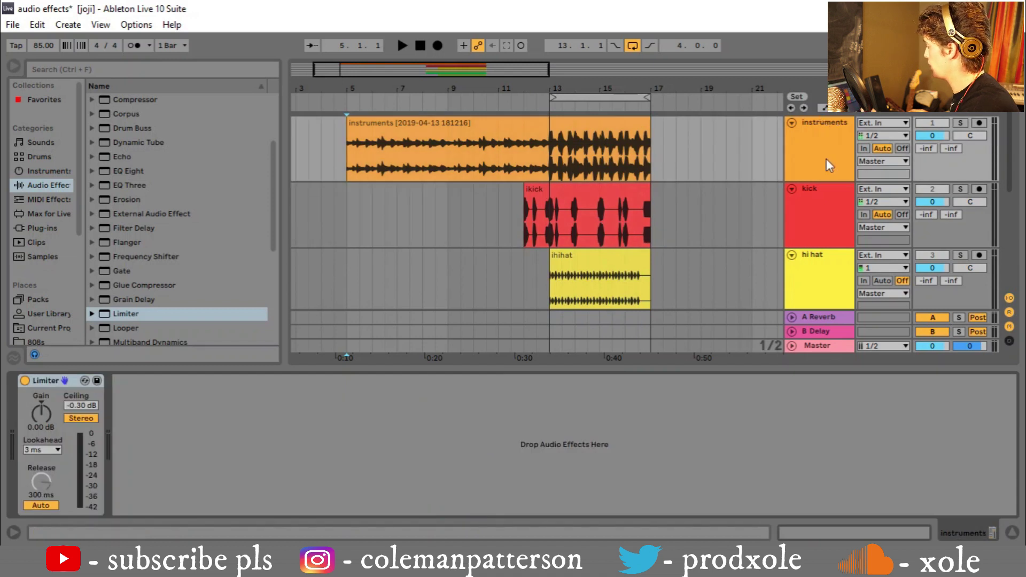
Copy the instruments track's Limiter to the Master track and play the arrangement through it.
click(817, 345)
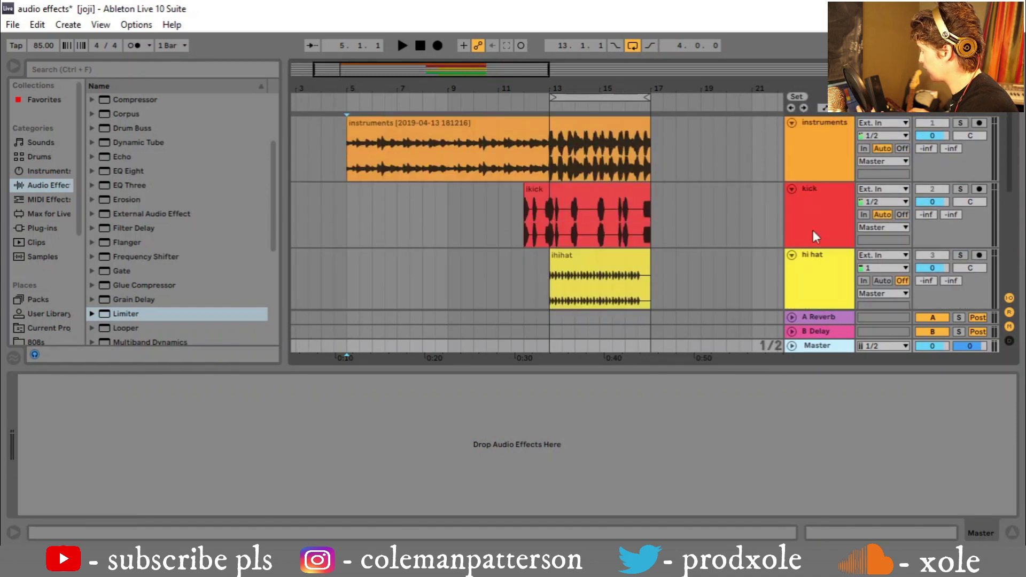
scroll(813, 239, down, 5)
scroll(814, 239, up, 5)
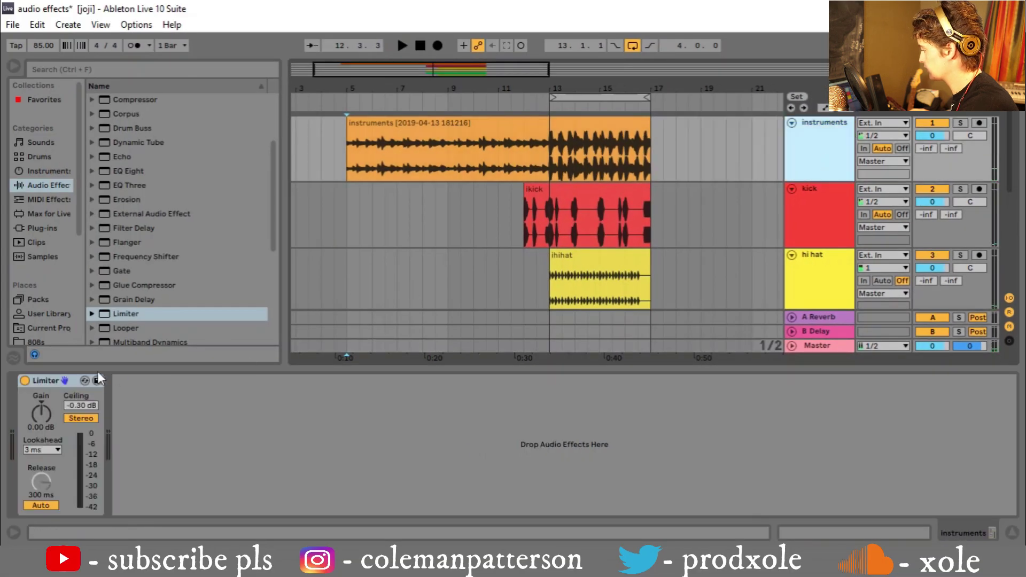
click(60, 382)
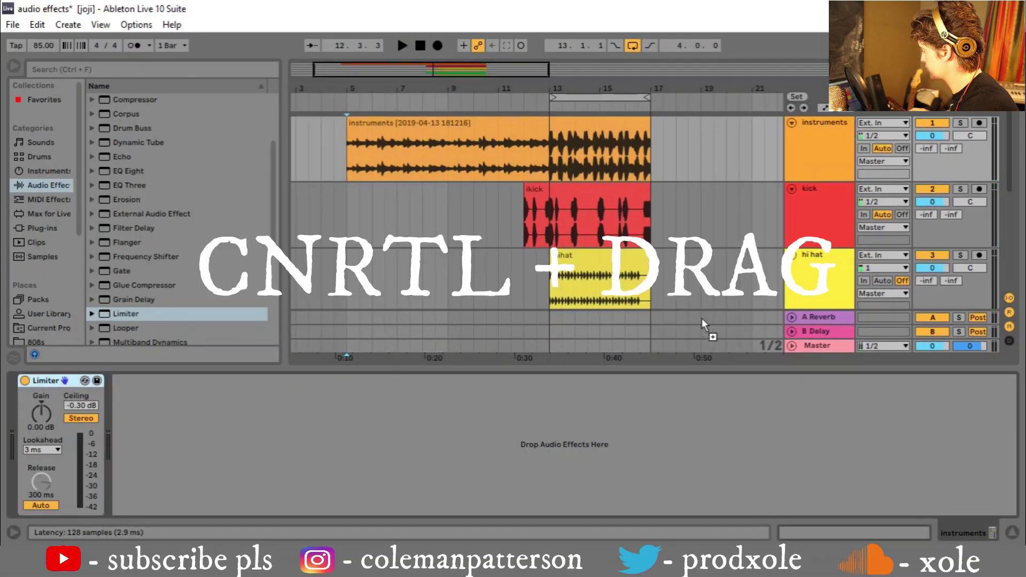
drag(835, 348, 834, 348)
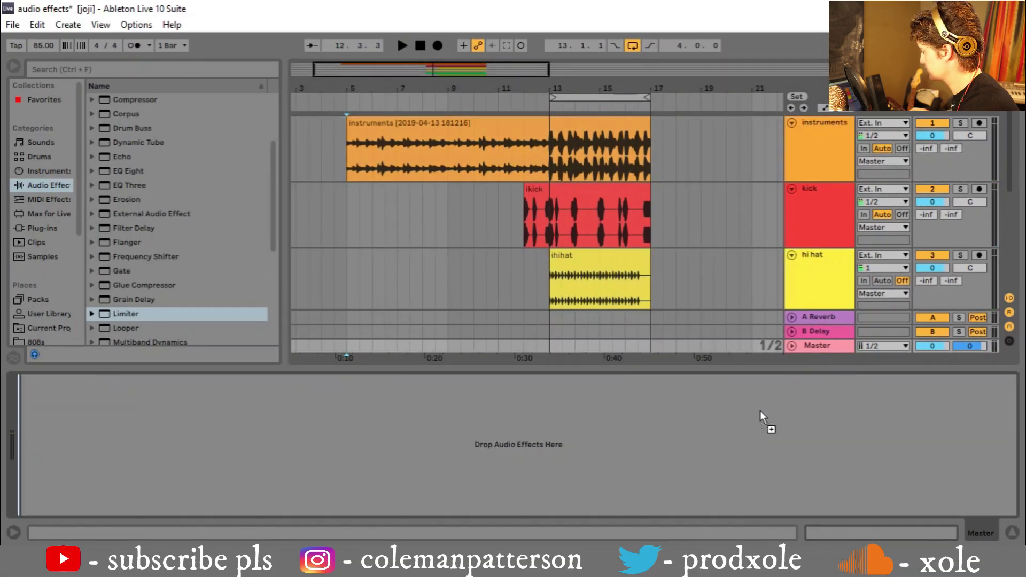
key(space)
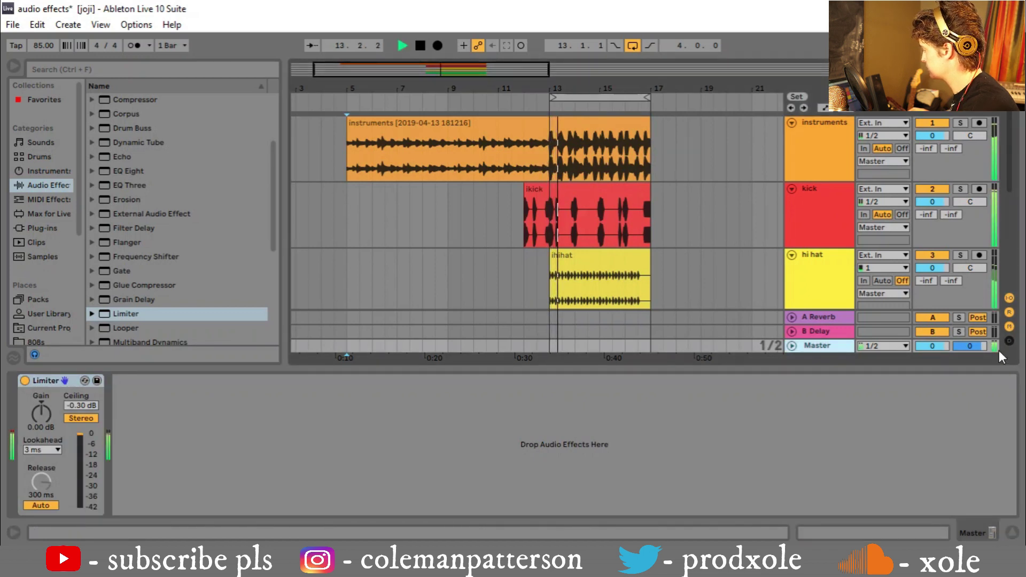
With the kick clip playing in solo, enable band 8 of its EQ Eight as a high cut at about 1.09 kHz.
click(806, 203)
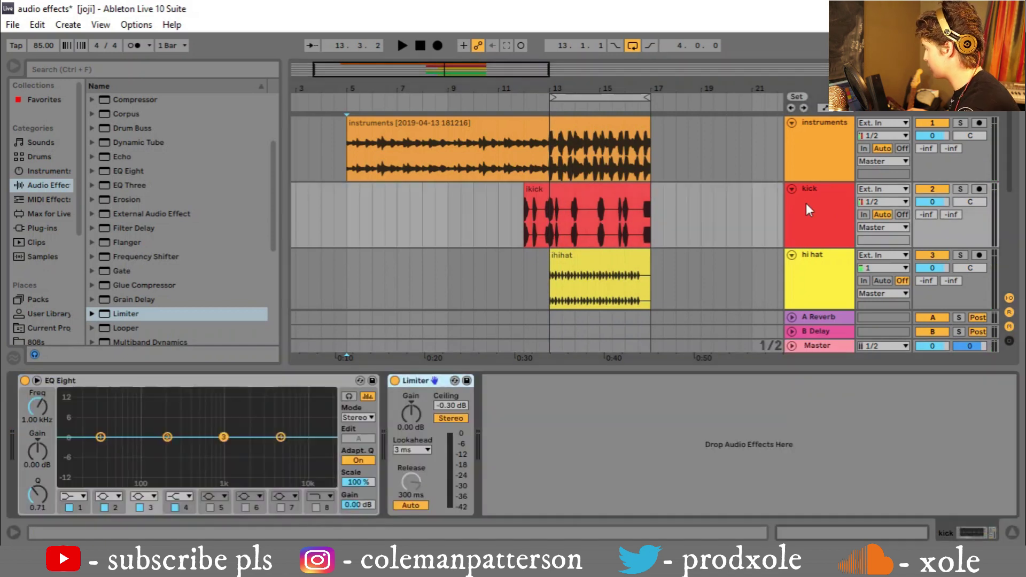
click(566, 188)
key(space)
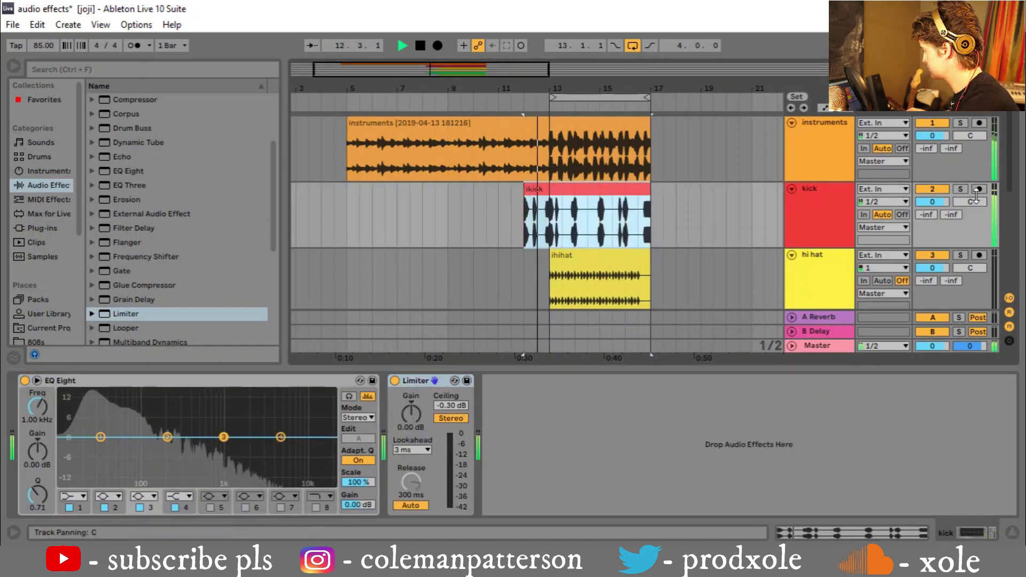
click(960, 189)
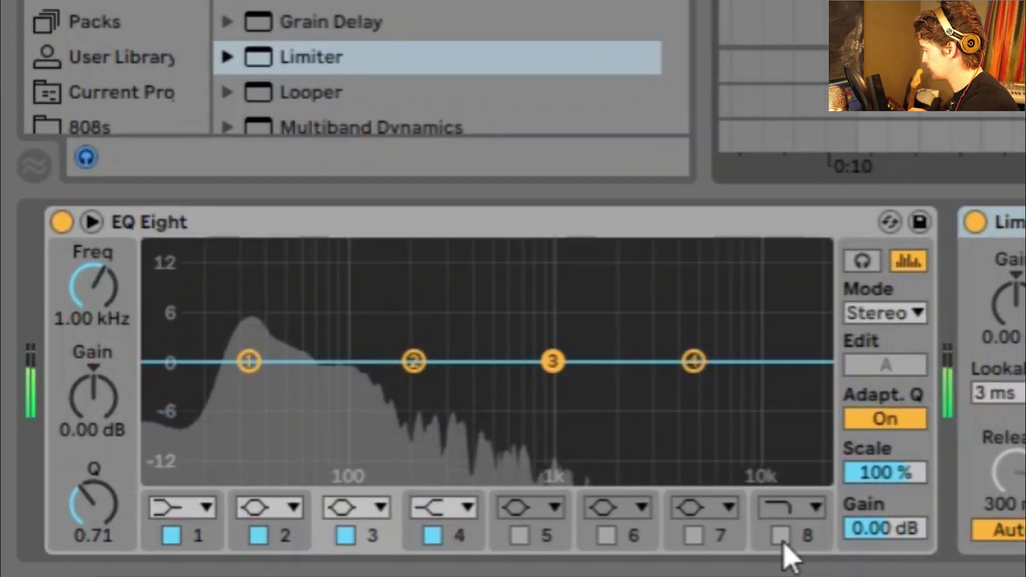
click(781, 536)
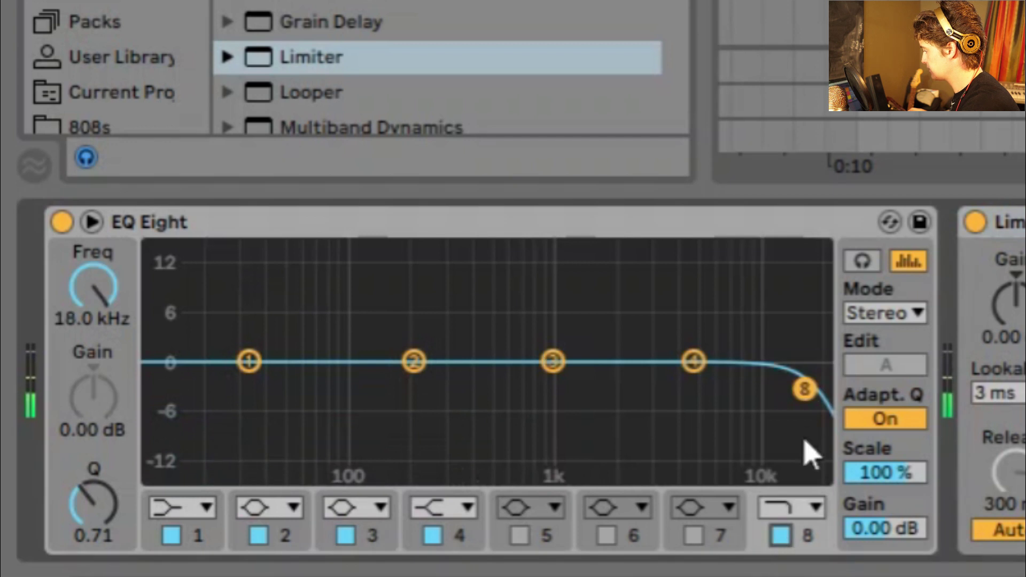
drag(806, 392, 559, 384)
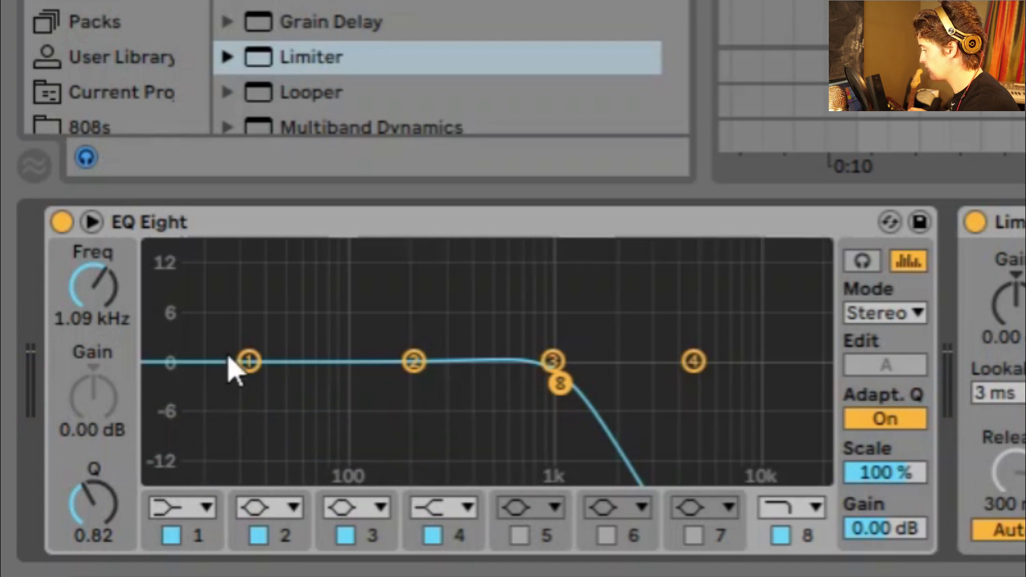
In the kick's EQ Eight, make band 1 a low cut at 25.5 Hz, boost band 2 by 3.10 dB at 52.7 Hz and audition it.
click(177, 507)
click(170, 287)
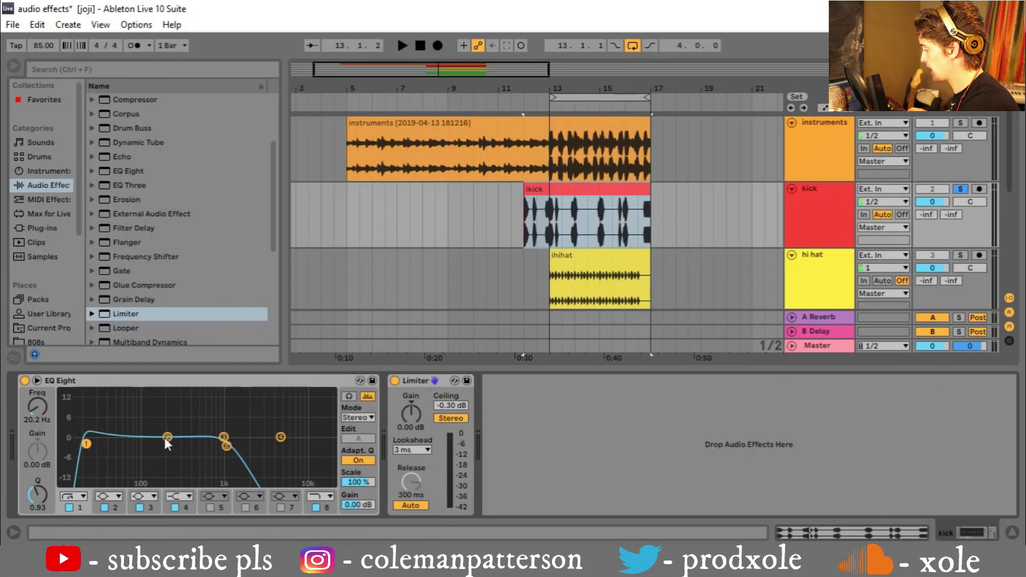
drag(167, 437, 94, 447)
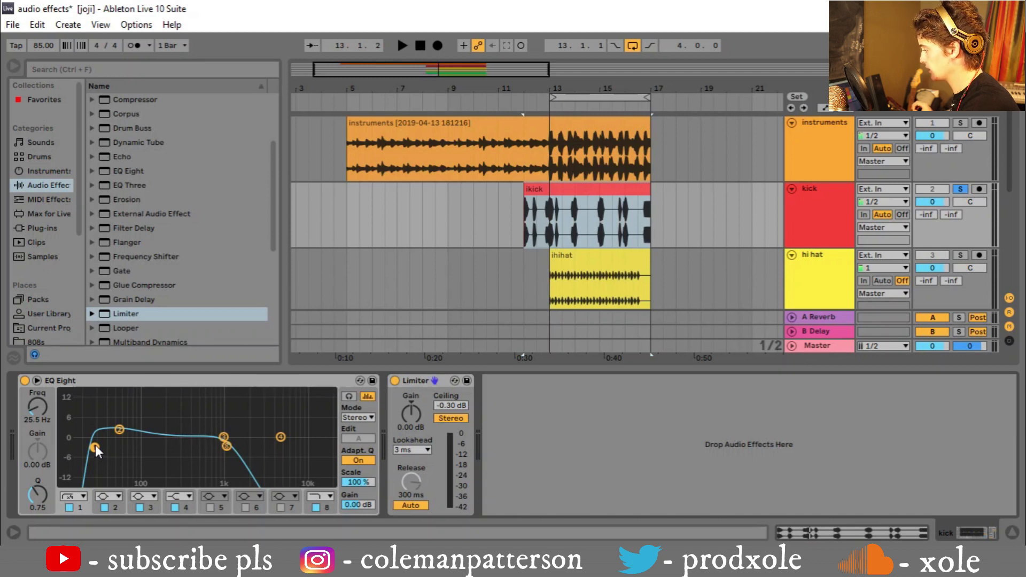
click(520, 102)
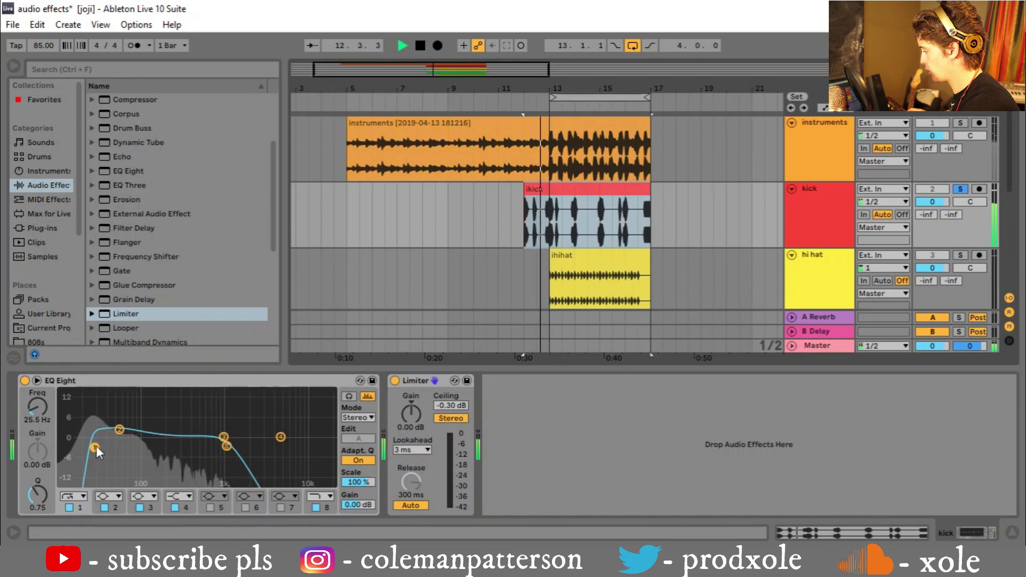
click(118, 428)
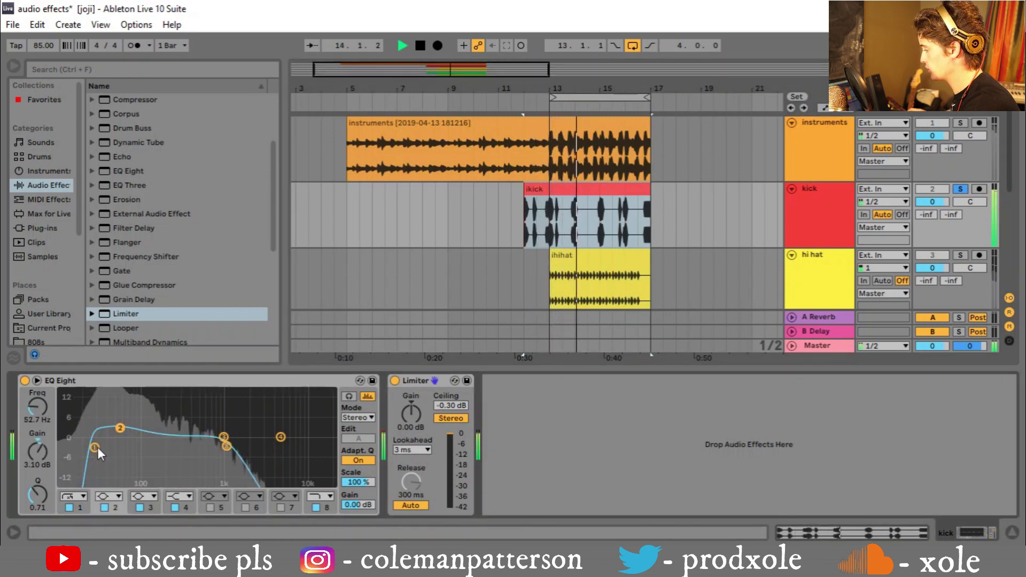
key(space)
Add a Glue Compressor before the Limiter on the instruments track.
click(816, 190)
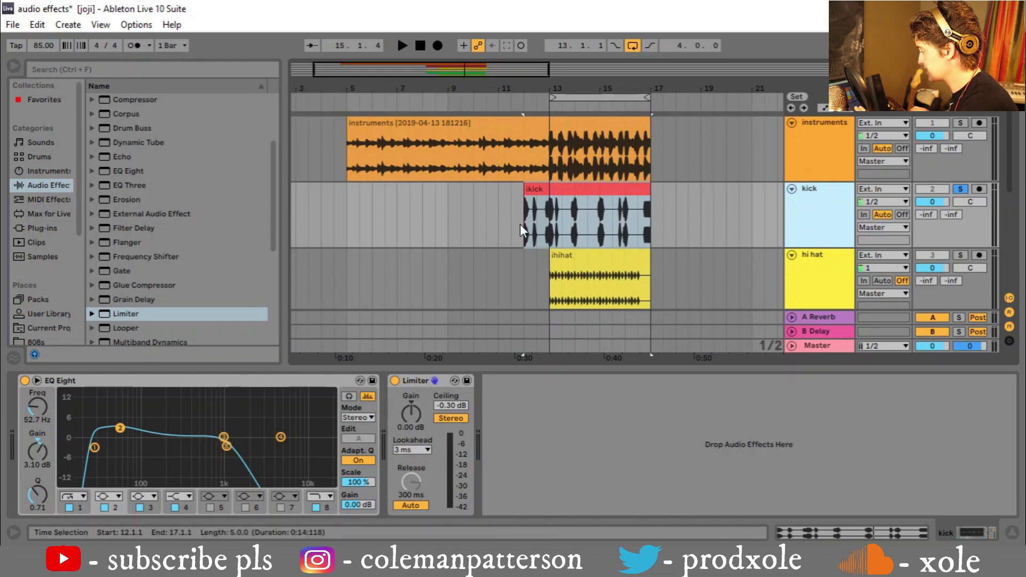
drag(528, 88, 530, 80)
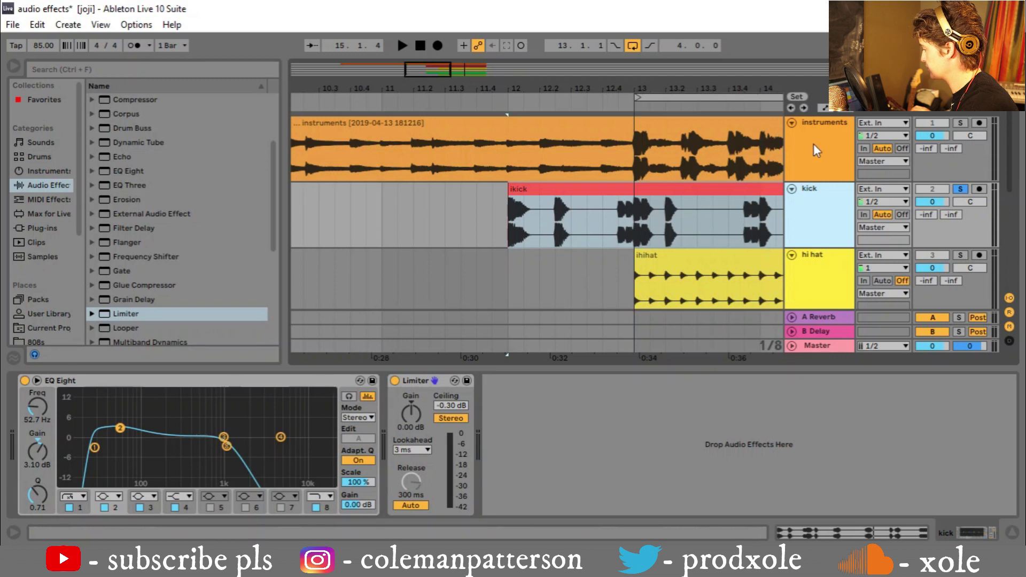
click(814, 143)
scroll(123, 155, up, 2)
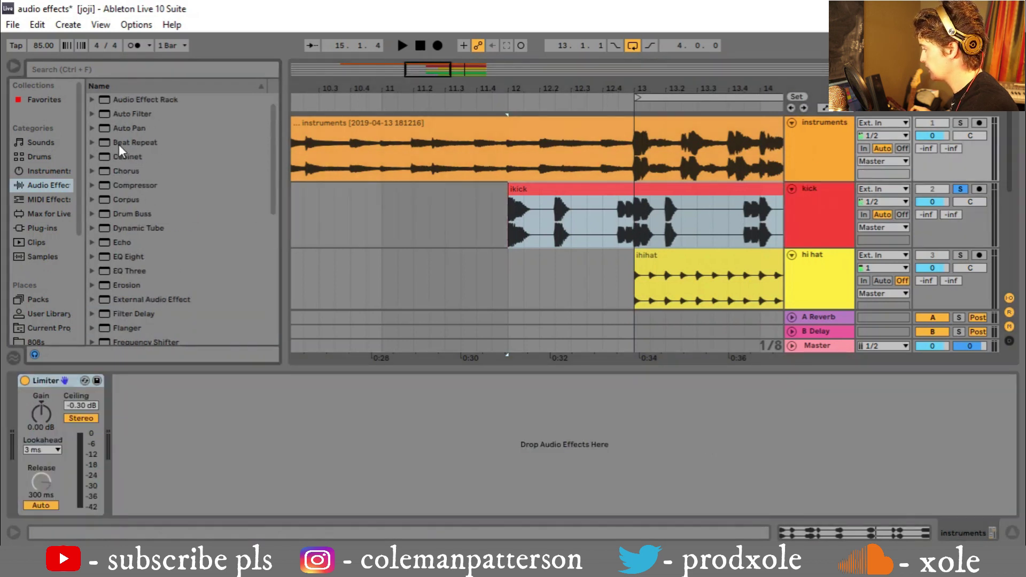
key(l)
drag(150, 236, 89, 422)
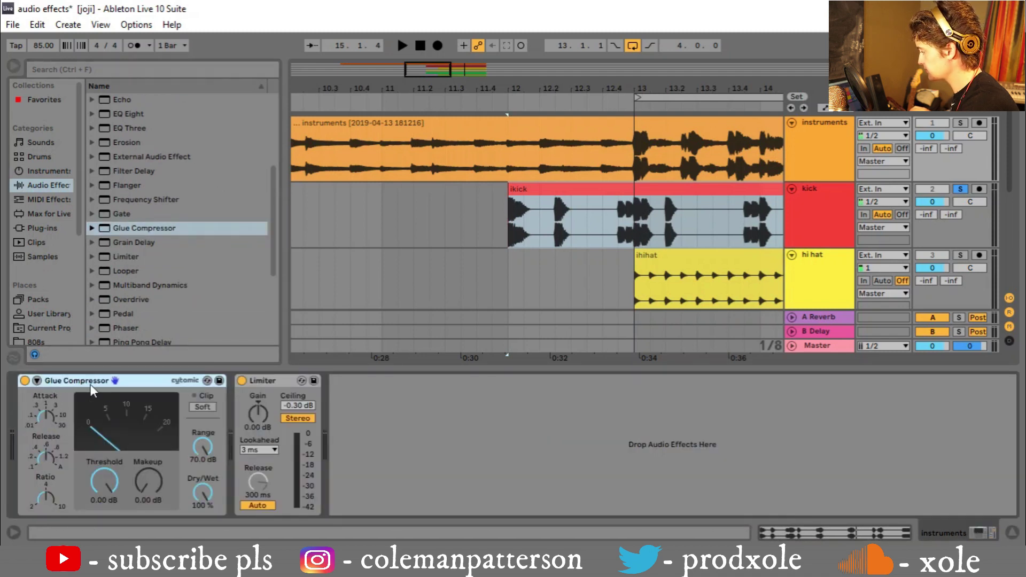
Enable the Glue Compressor's sidechain with the kick track as its audio source.
click(37, 381)
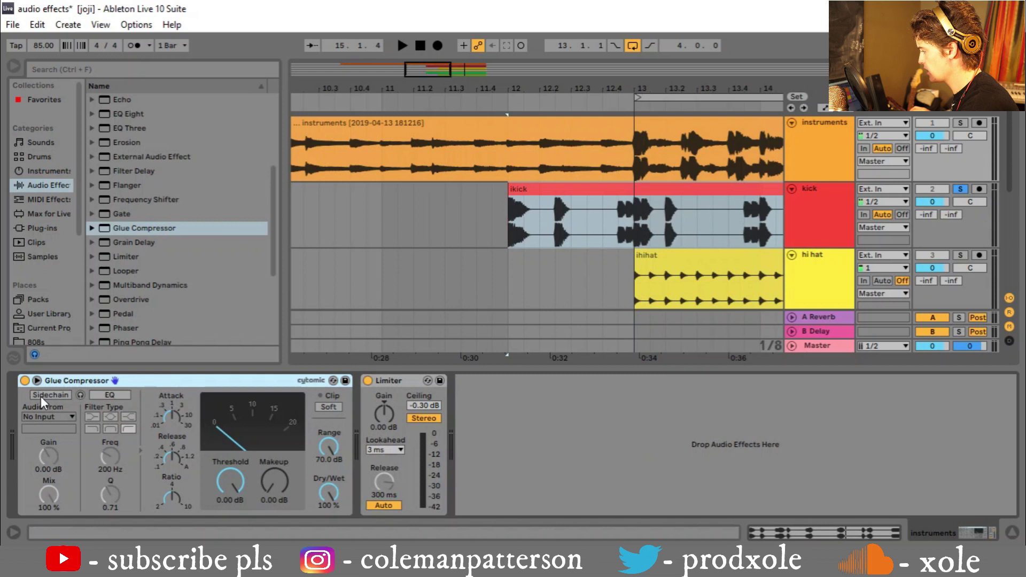
click(41, 396)
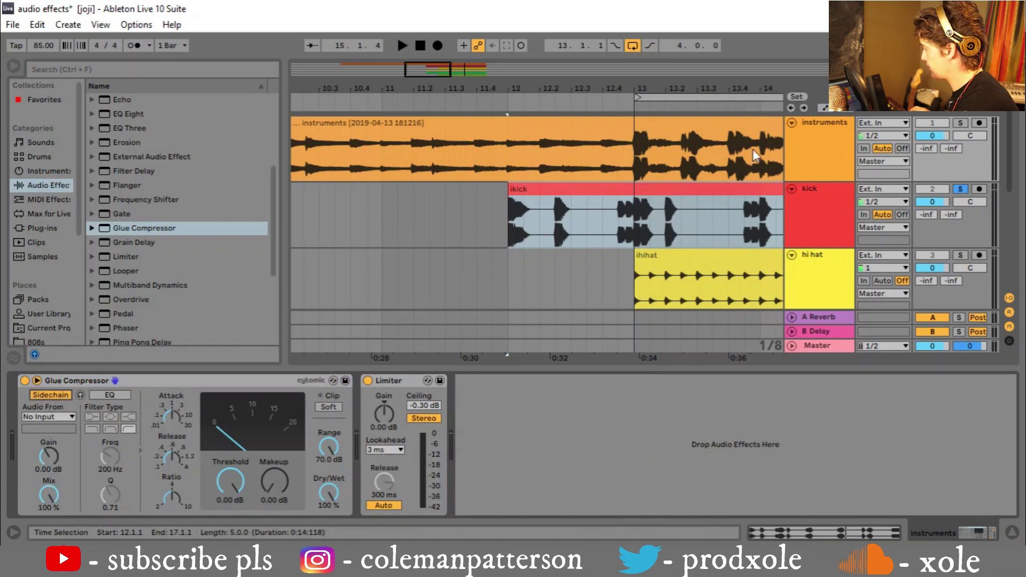
click(39, 416)
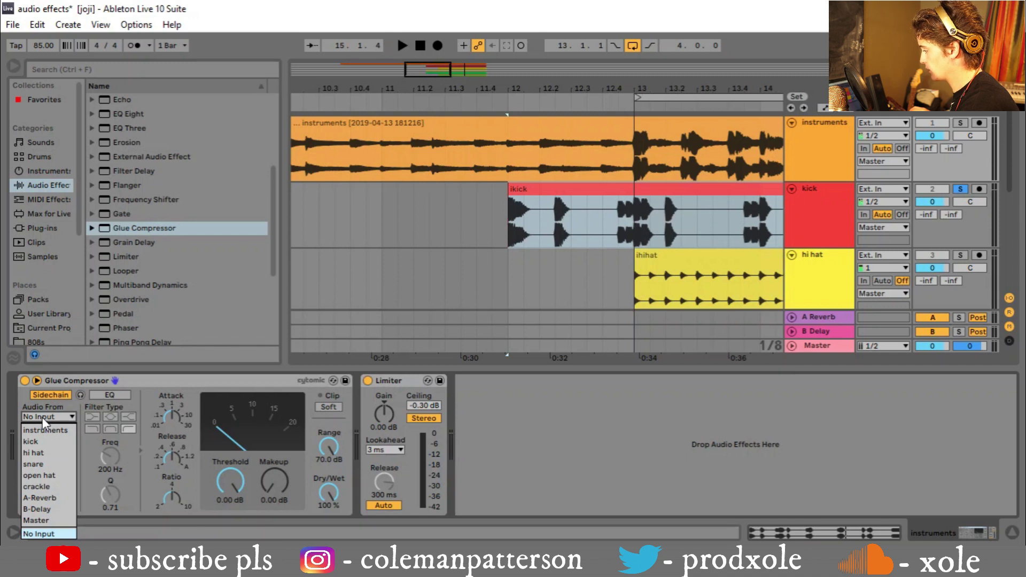
click(39, 443)
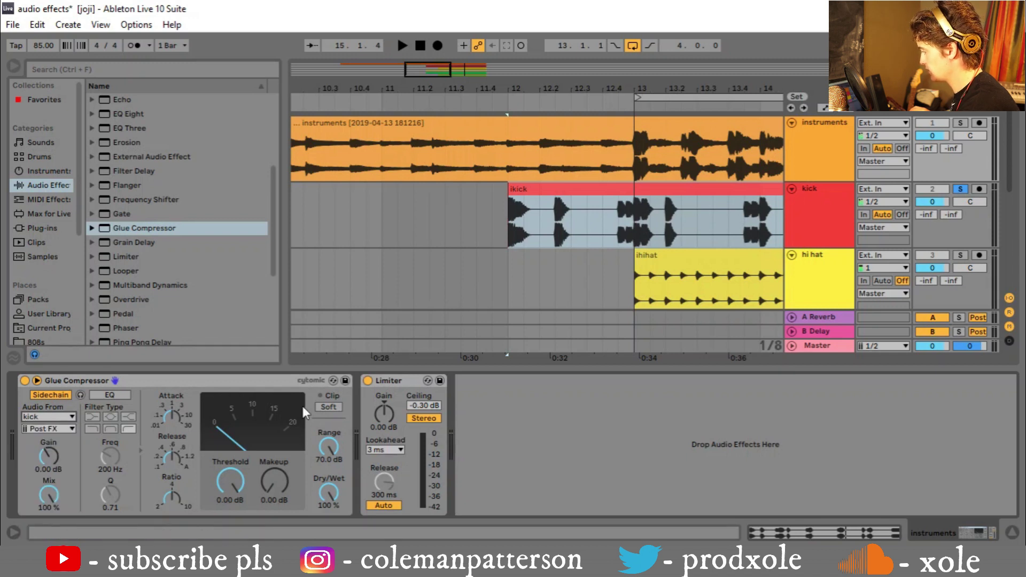
Solo the instruments track together with the kick and play the section from bar 12.
click(961, 123)
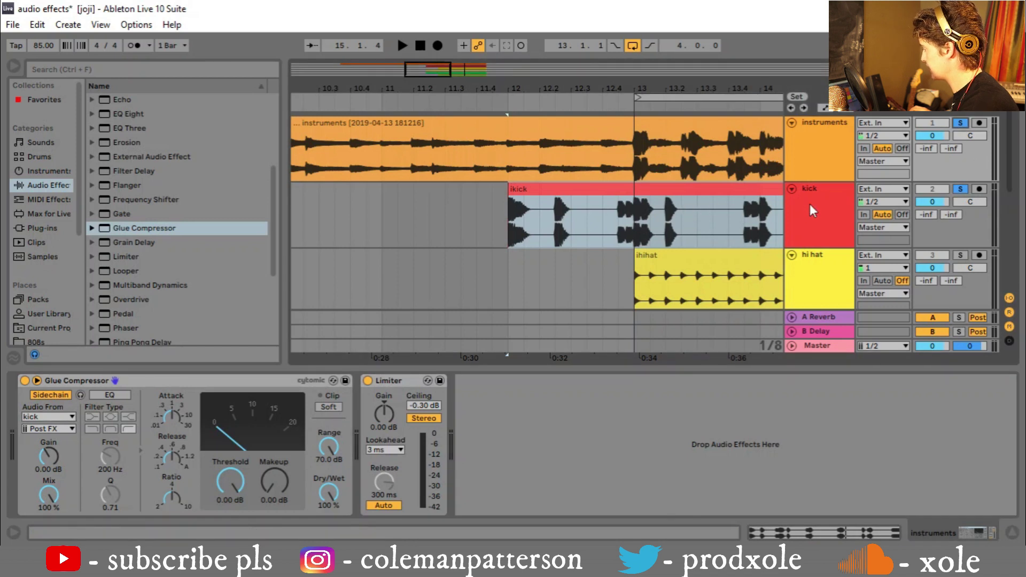
click(465, 104)
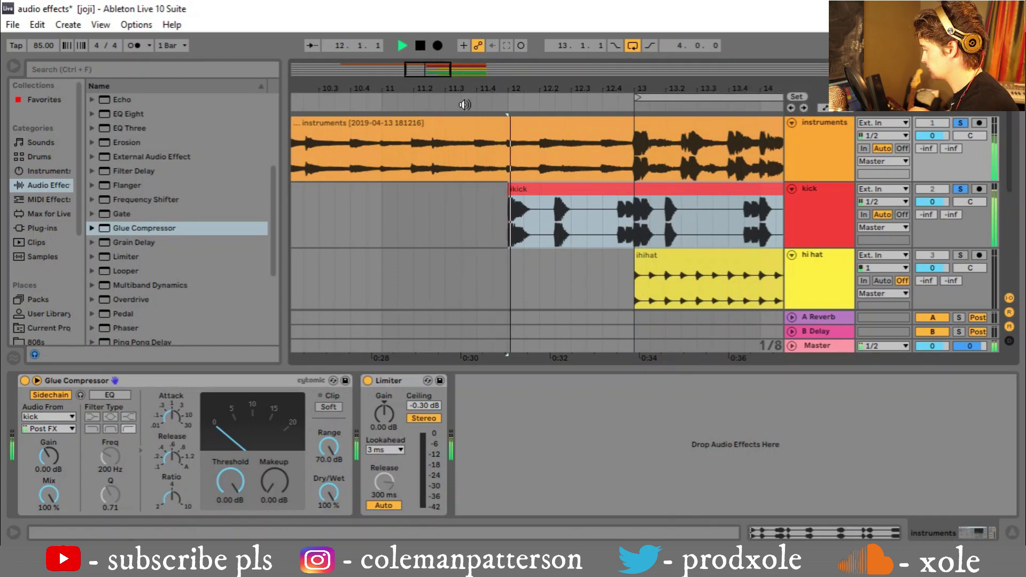
key(space)
click(565, 220)
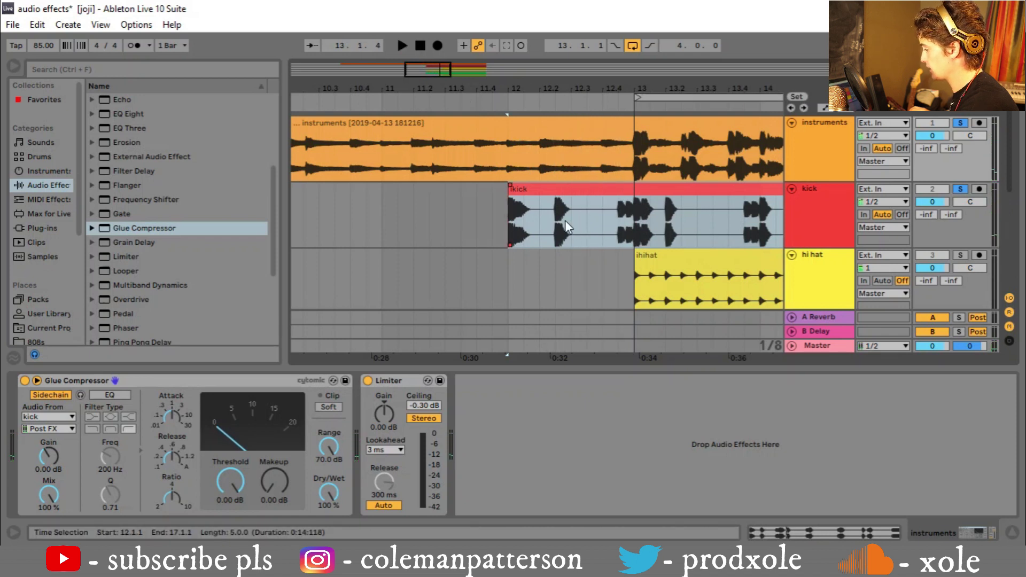
Set the Glue Compressor's threshold to about -7.3 dB while auditioning the kick and instruments.
drag(231, 479, 230, 502)
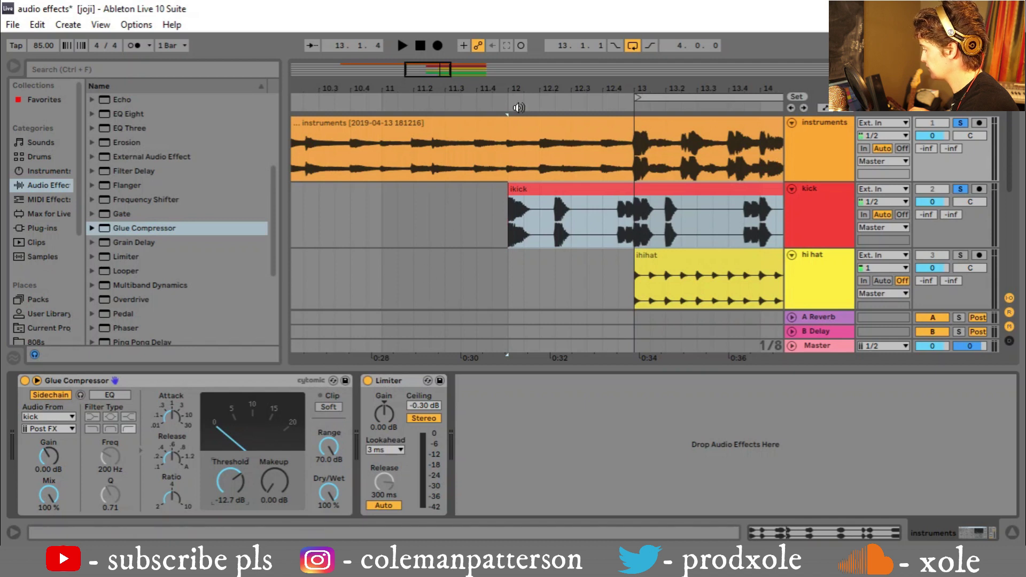
click(478, 101)
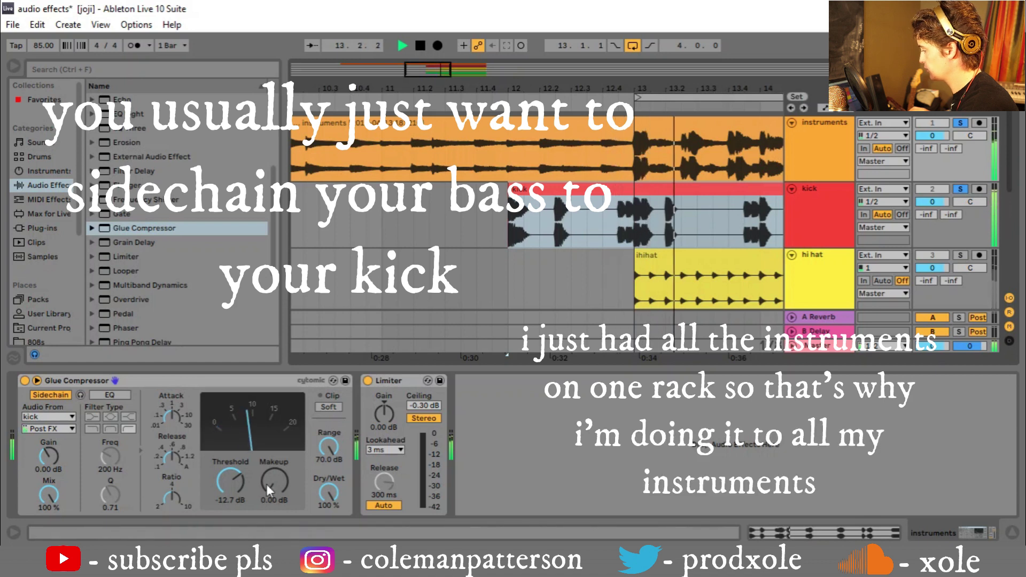
drag(238, 485, 238, 471)
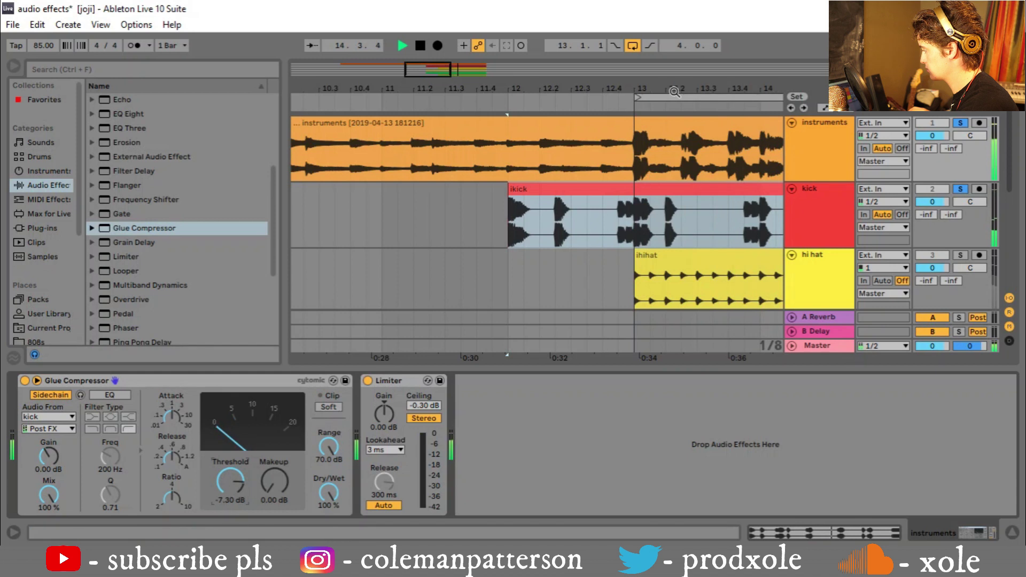
scroll(475, 316, down, 2)
drag(540, 102, 547, 92)
key(space)
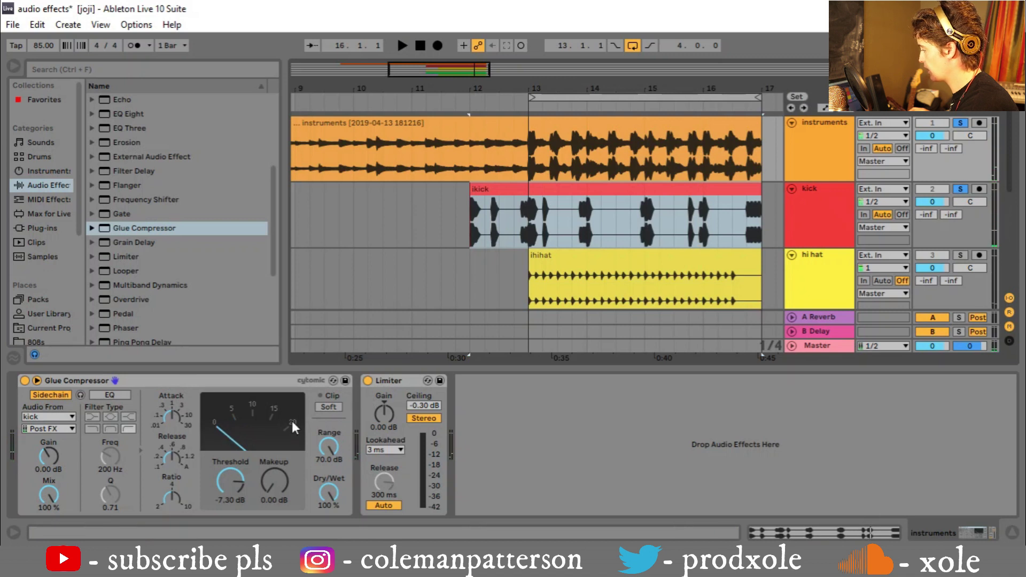
Fine-tune the Glue Compressor's release and threshold while replaying the soloed kick and instruments from bar 12.
click(171, 415)
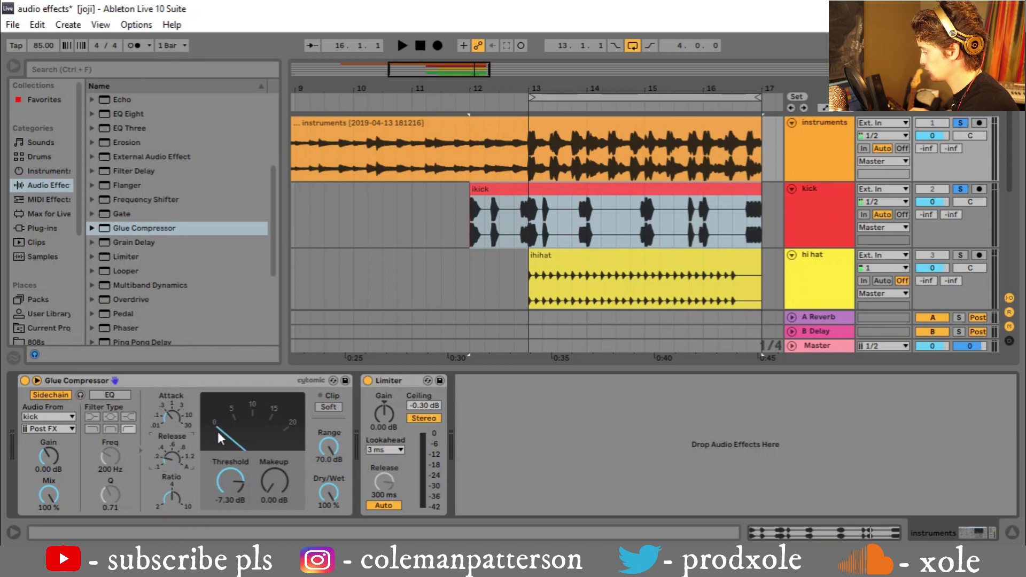
click(460, 106)
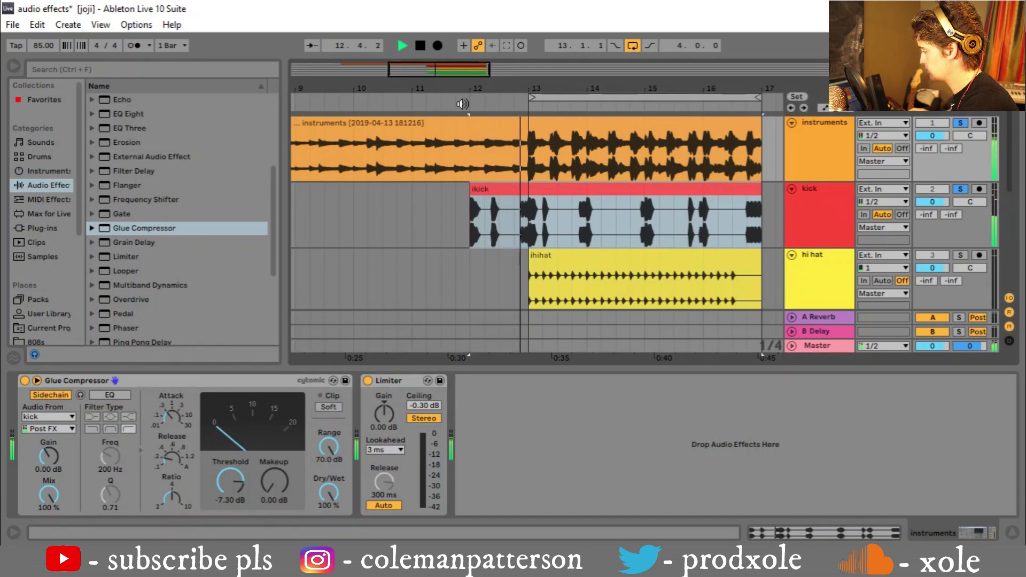
drag(233, 506, 233, 528)
key(space)
Add a Saturator before EQ Eight on the kick track.
click(802, 199)
scroll(154, 197, down, 3)
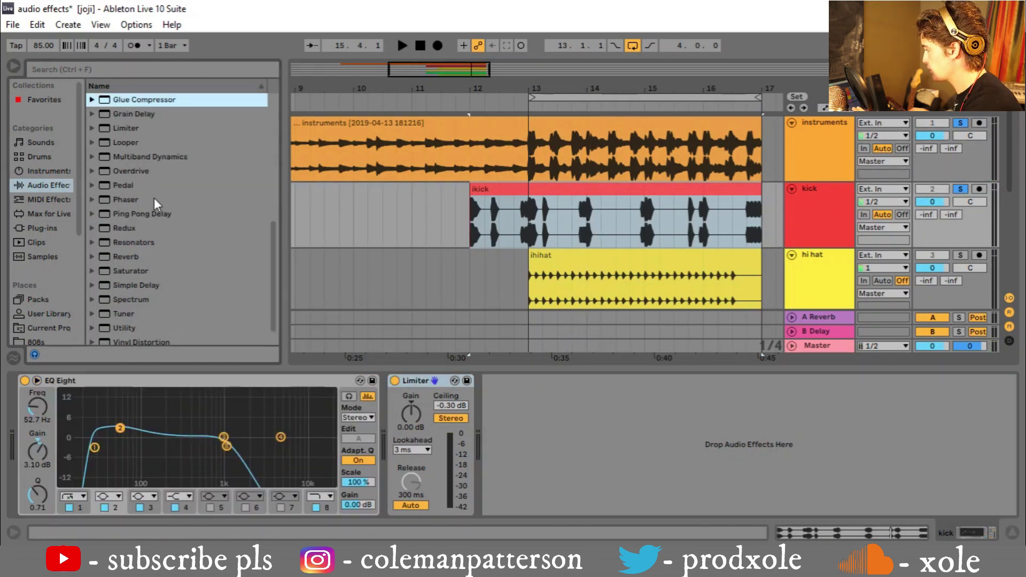
drag(137, 268, 106, 432)
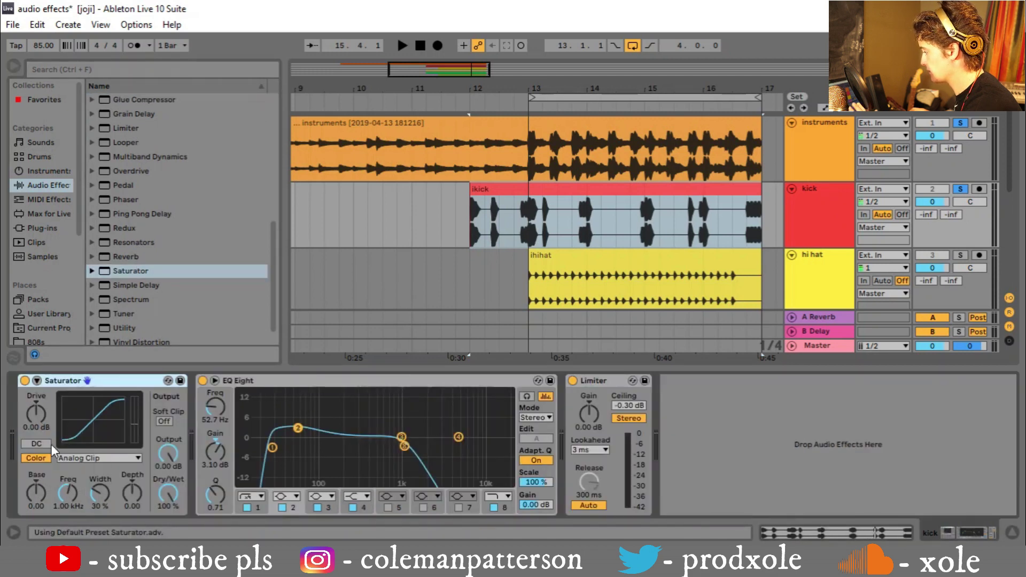
Set the kick Saturator's Drive to 2.86 dB and its Base to 2.86, and audition from bar 12.
click(37, 414)
drag(36, 415, 36, 402)
drag(36, 493, 36, 476)
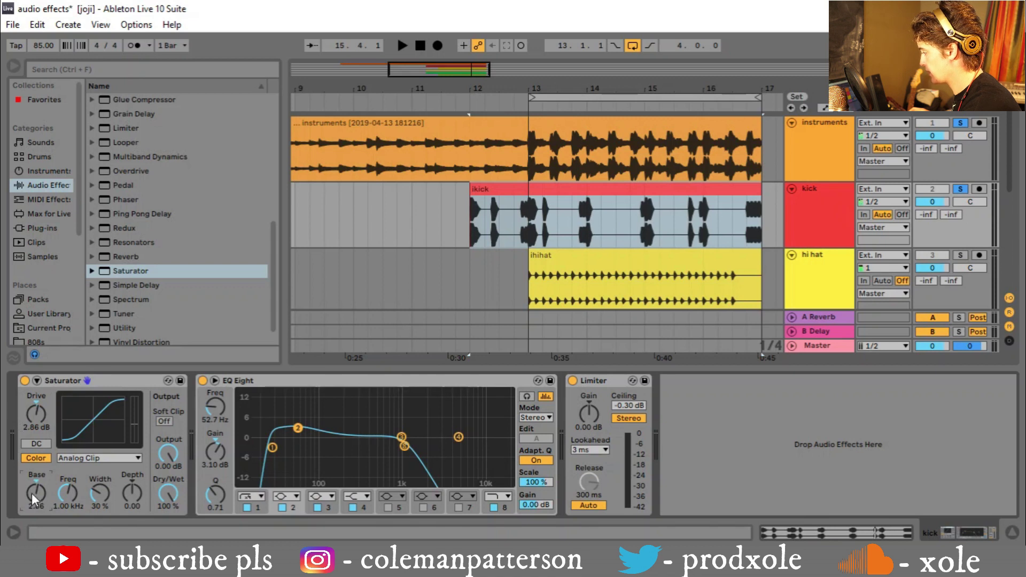
click(461, 101)
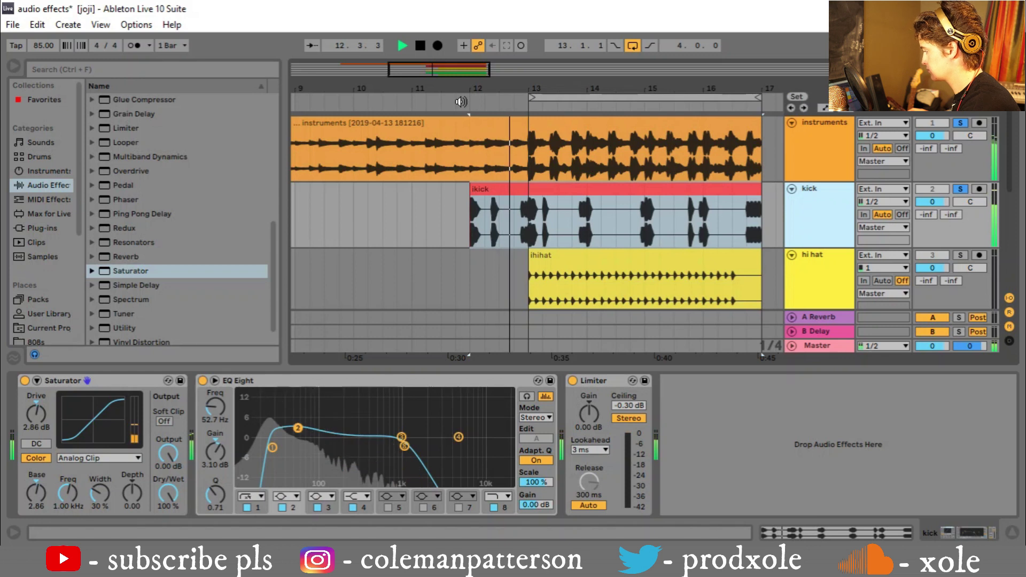
key(space)
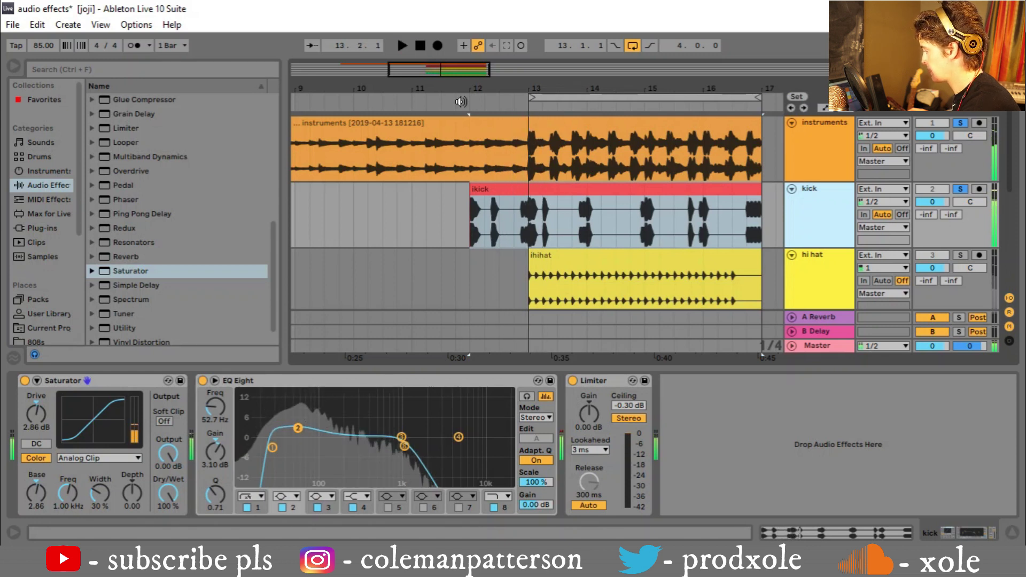
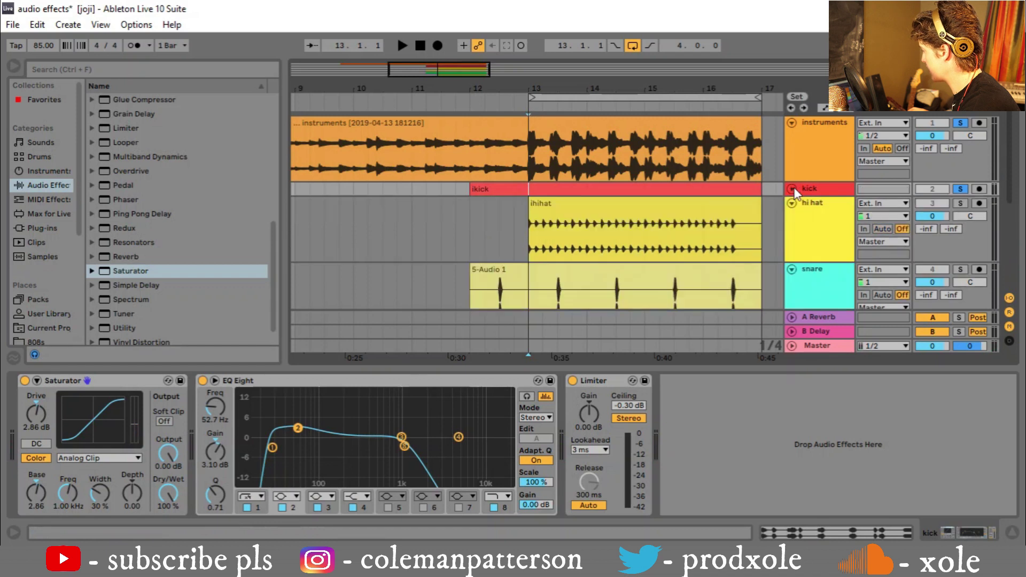
Add EQ Eight before the Limiter on the hi hat track.
click(607, 208)
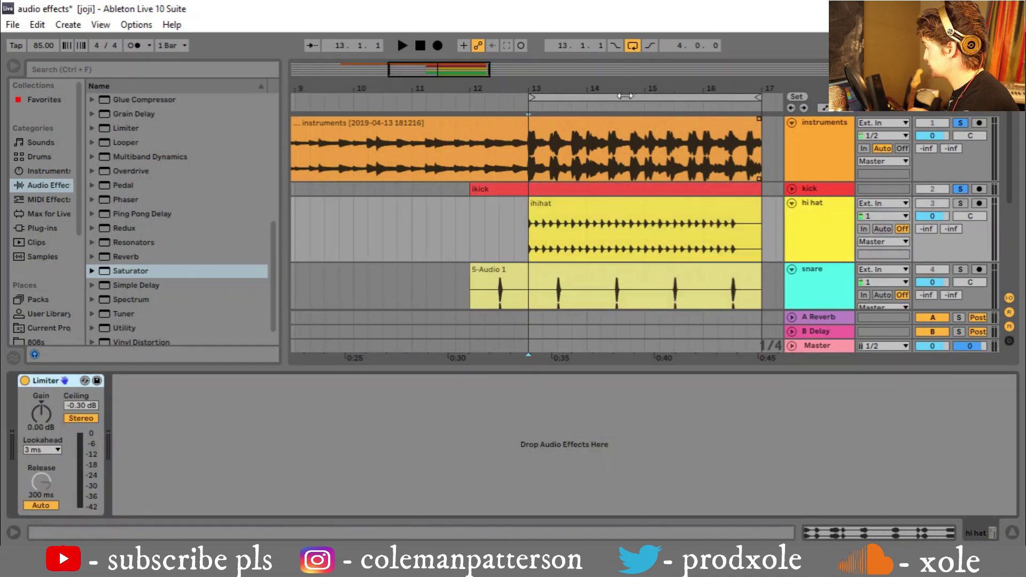
scroll(404, 146, right, 2)
scroll(149, 271, up, 5)
drag(133, 180, 30, 434)
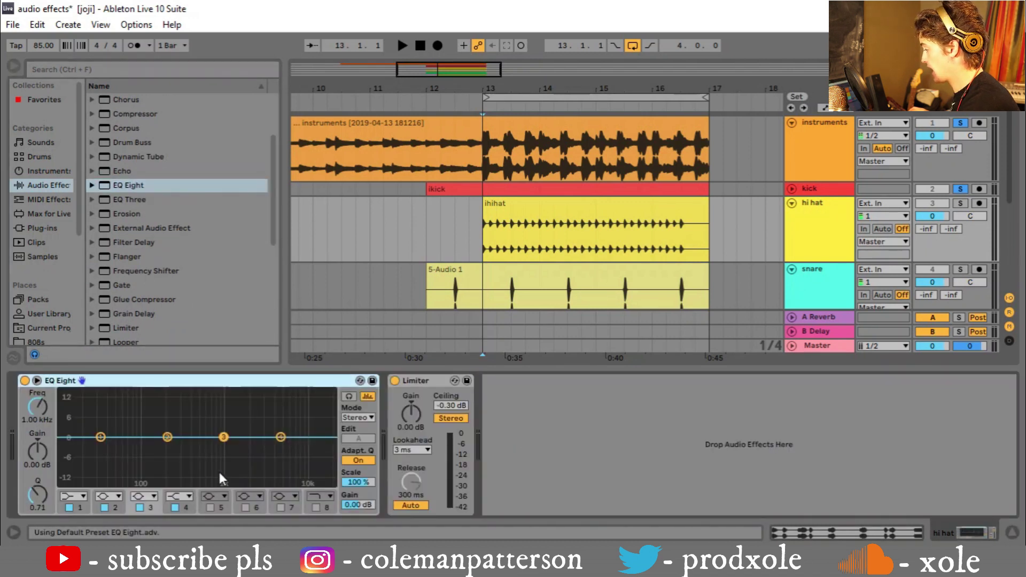
Turn band 1 of the hi hat's EQ Eight into a low cut at about 958 Hz.
click(67, 496)
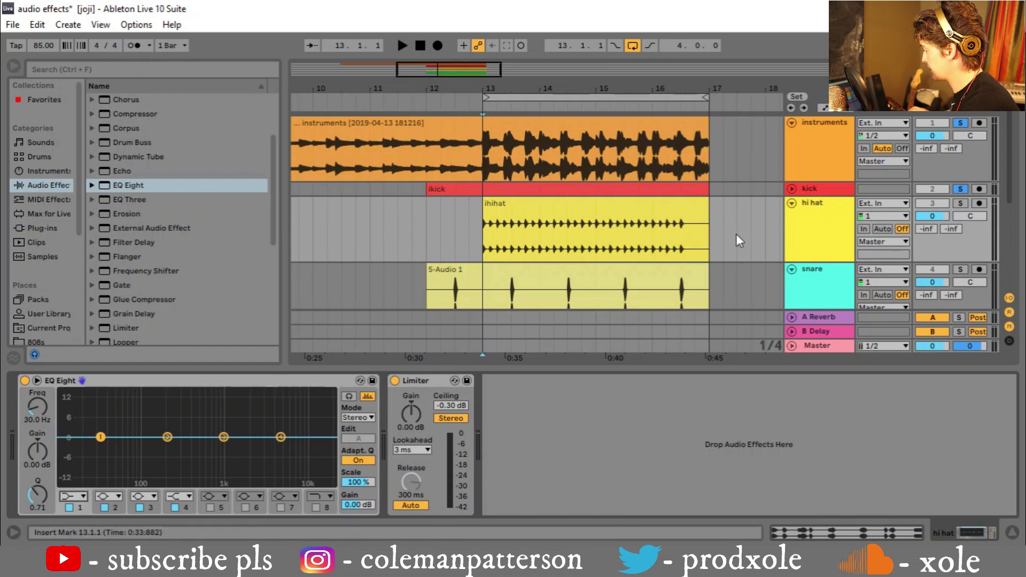
drag(100, 437, 151, 457)
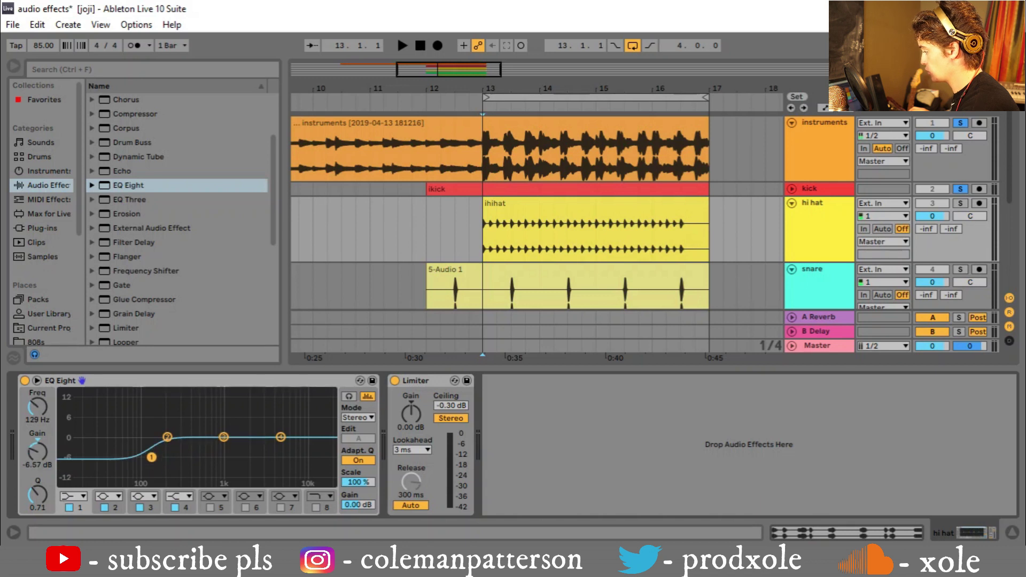
click(72, 494)
click(72, 418)
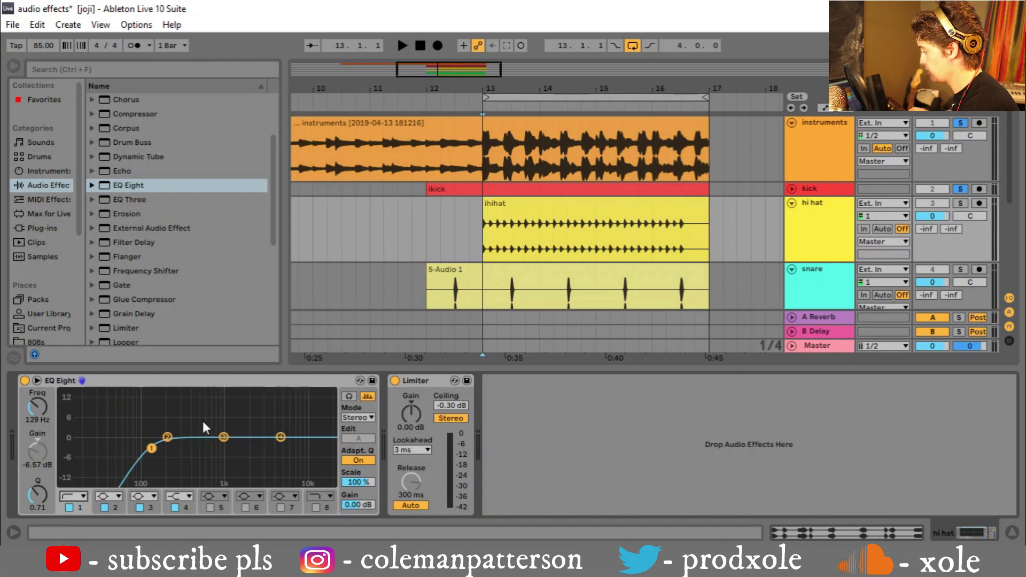
drag(207, 445, 222, 446)
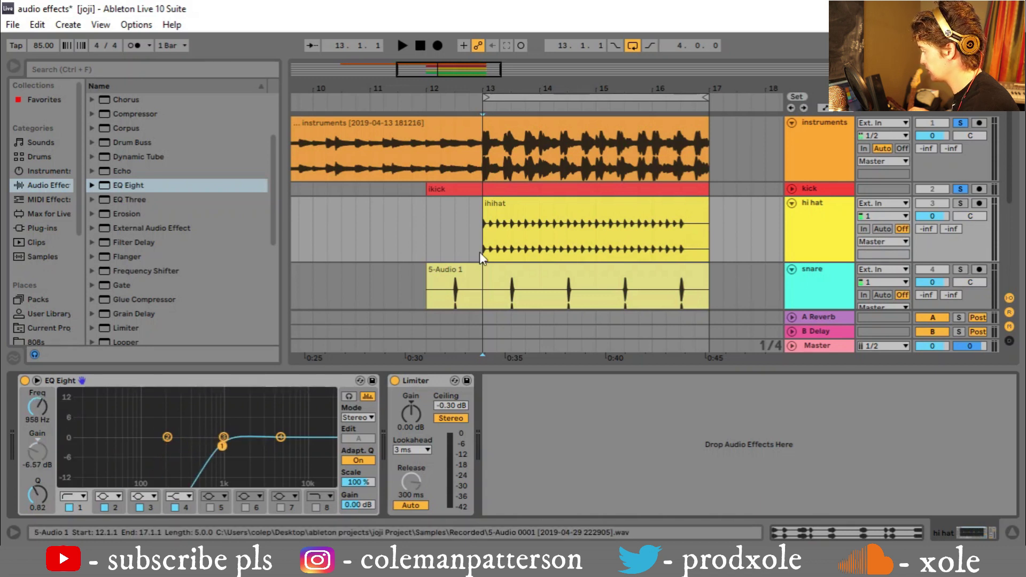
Solo the hi hat track and, while its clip plays, raise the EQ Eight low cut to about 2.50 kHz.
click(481, 220)
click(961, 204)
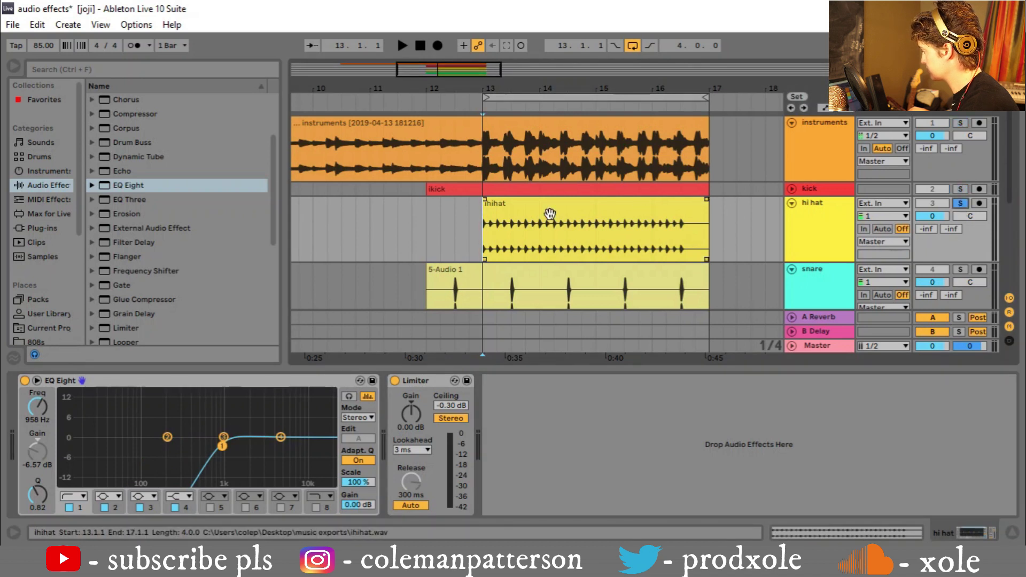
click(550, 213)
key(space)
drag(226, 450, 256, 446)
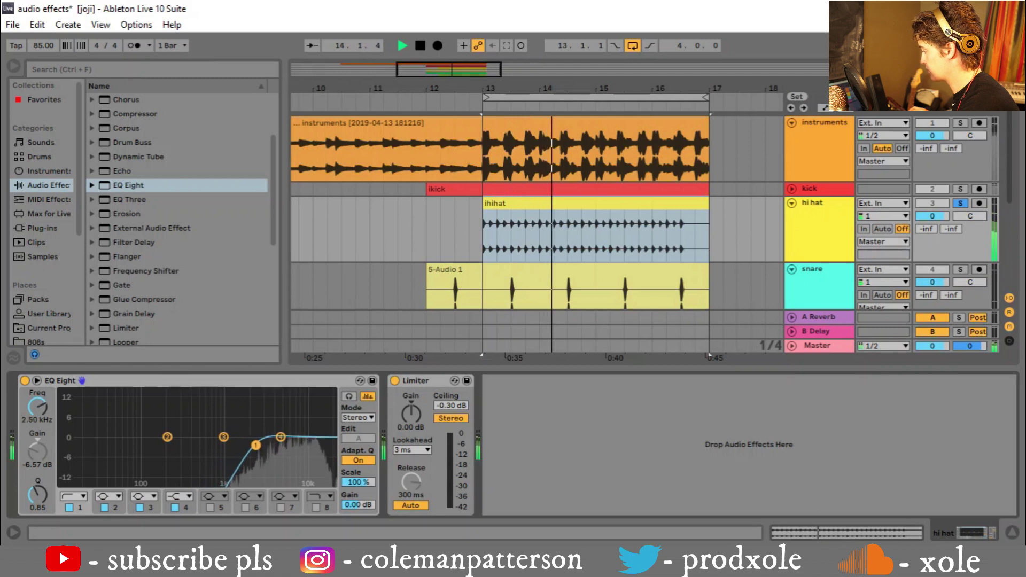
Enable band 8 of the hi hat's EQ Eight as a high cut at about 15.3 kHz.
click(316, 507)
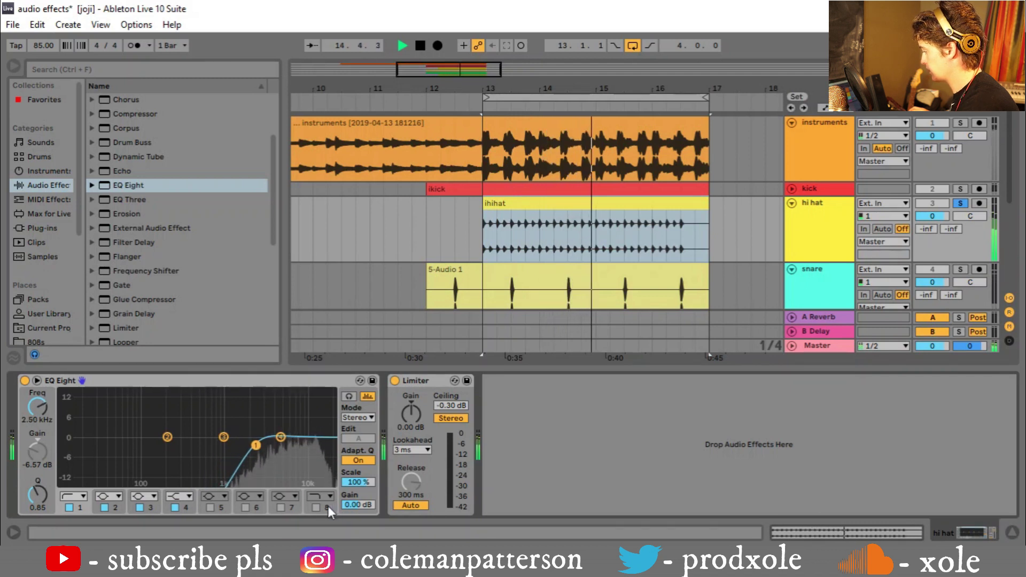
click(326, 497)
click(331, 463)
drag(325, 448, 319, 448)
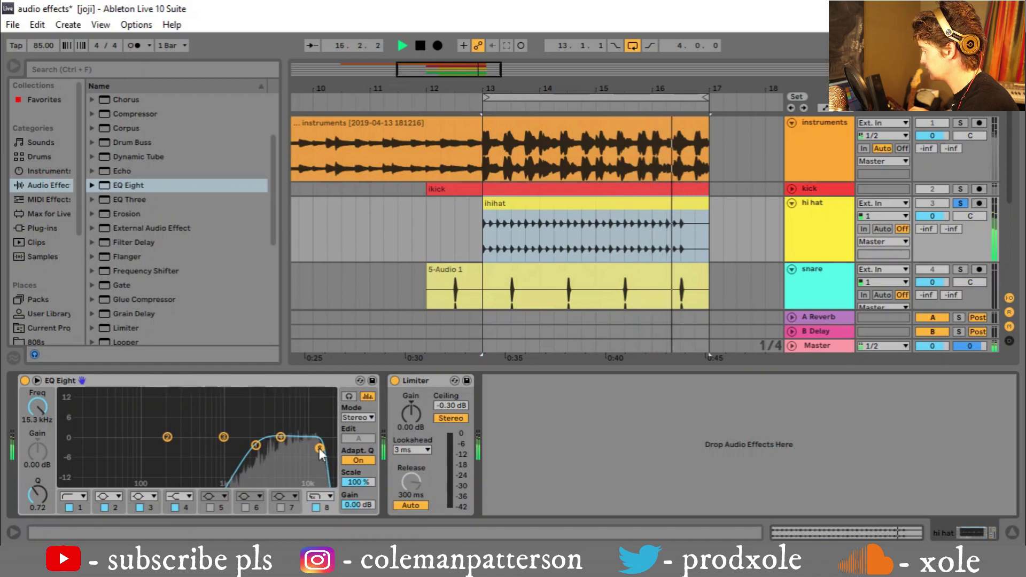
Add the Forest Floor preset from Reverb's Special folder before the EQ Eight on the hi hat track.
scroll(166, 309, down, 5)
click(92, 257)
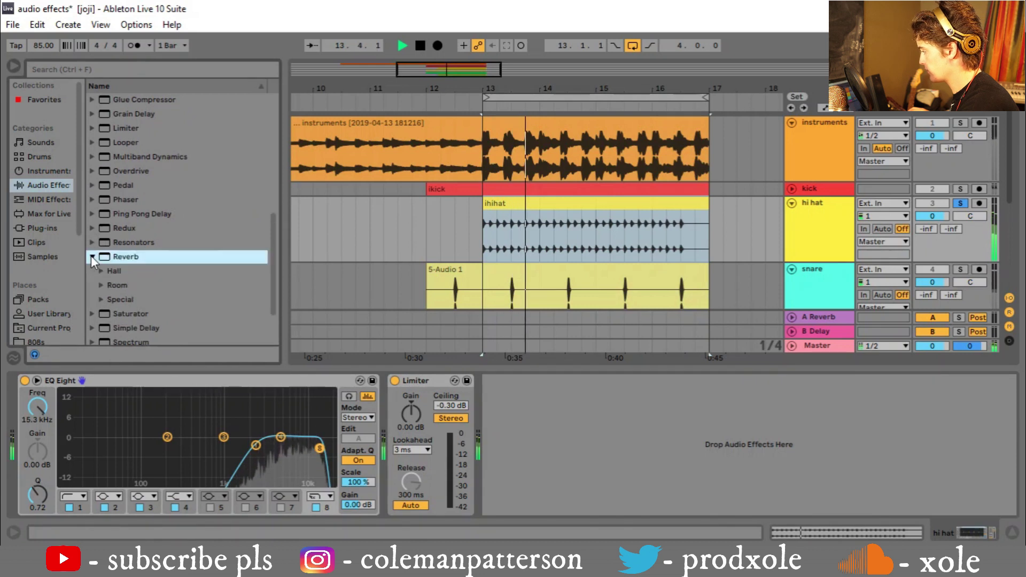
click(101, 300)
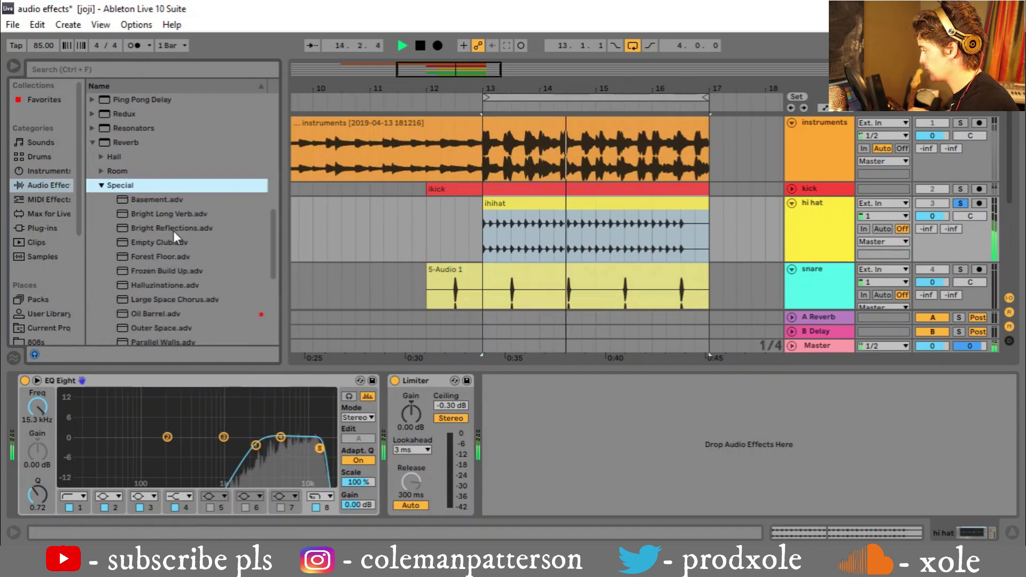
drag(164, 271, 107, 331)
drag(159, 257, 32, 419)
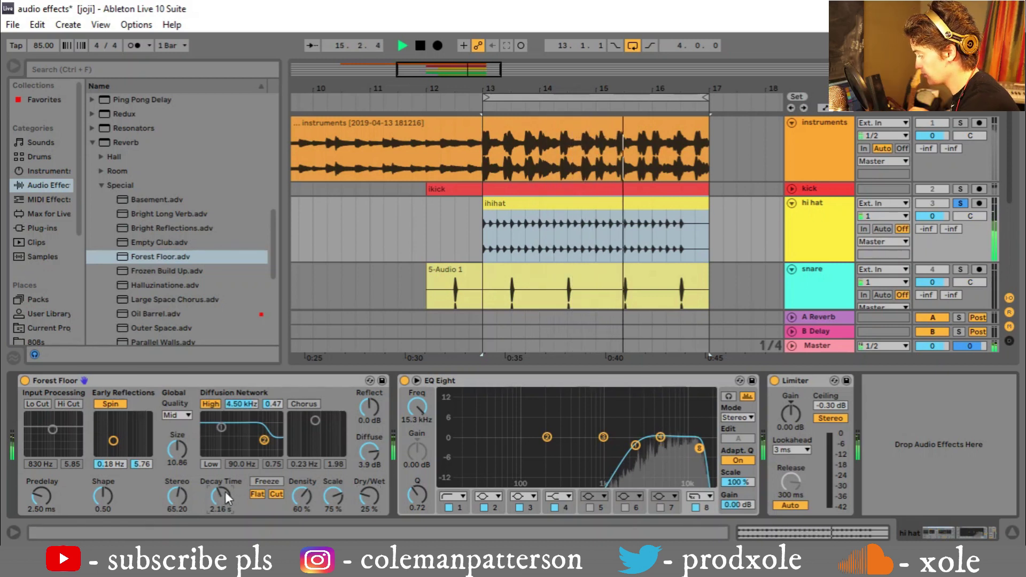
Configure the hi hat reverb: Decay Time 891 ms, diffusion Low 627 Hz at 0.20 and High 11.4 kHz at 0.50, Spin off, Dry/Wet 18%.
drag(225, 492, 225, 513)
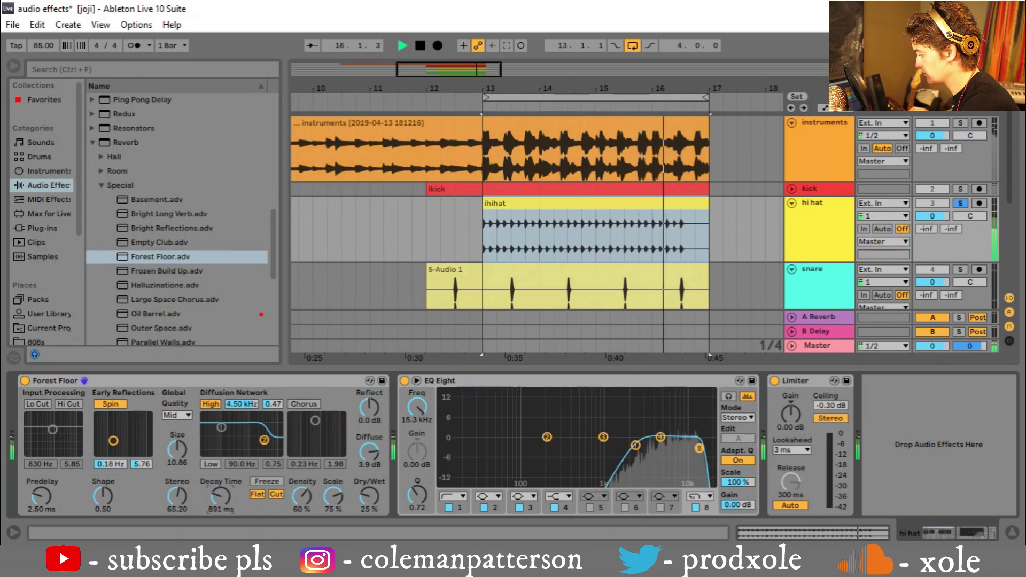
click(212, 463)
drag(222, 429, 274, 440)
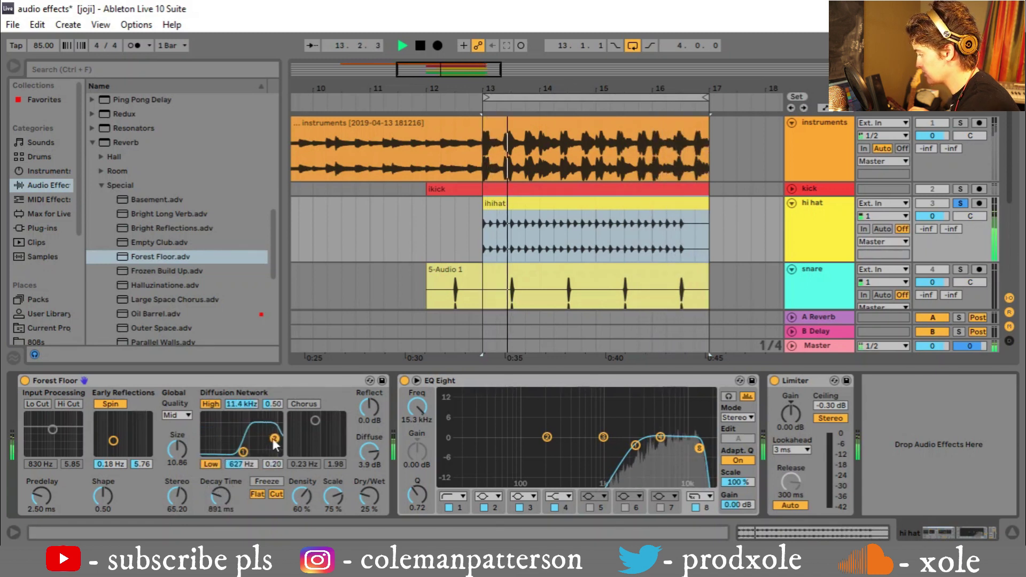
click(124, 405)
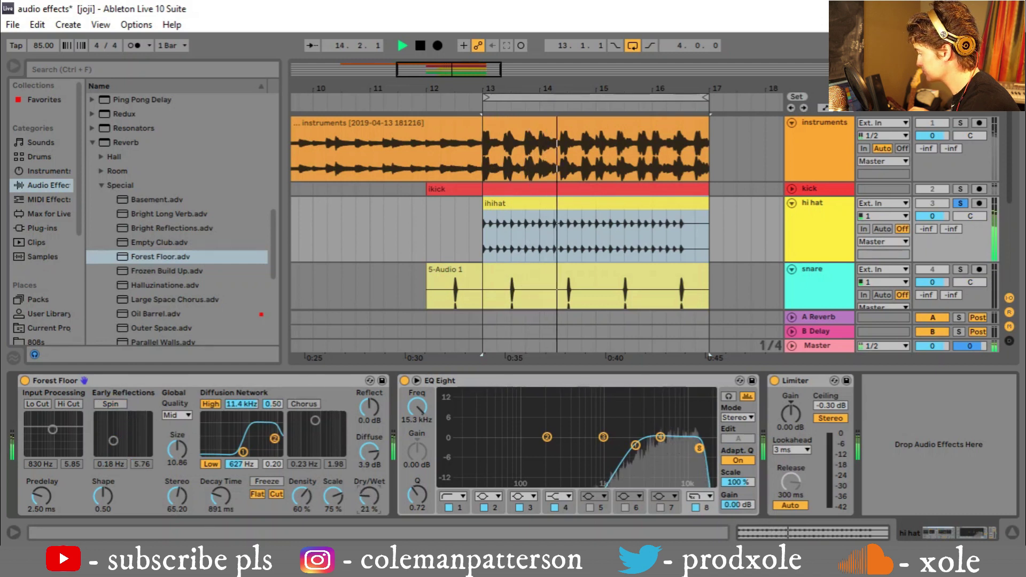
drag(369, 498, 369, 501)
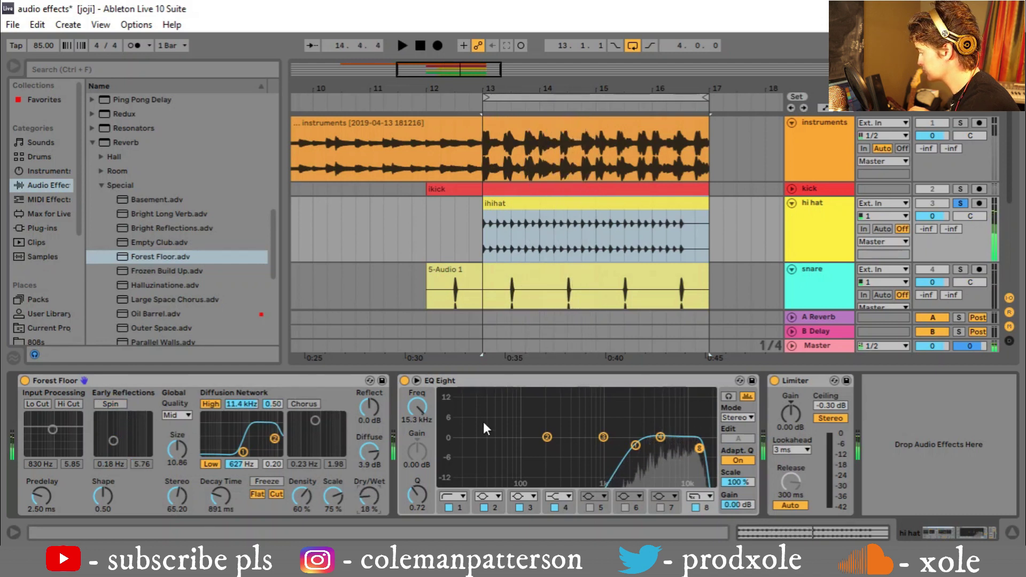
Solo the kick together with the hi hat, play from bar 13 and lower the hi hat reverb's Dry/Wet to 13%.
ctrl+click(961, 189)
click(483, 232)
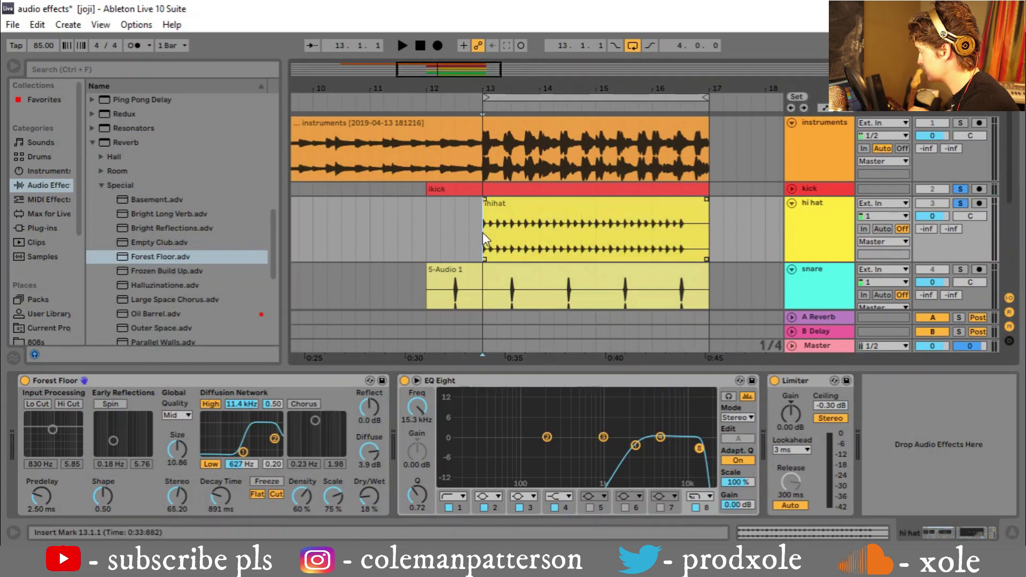
key(space)
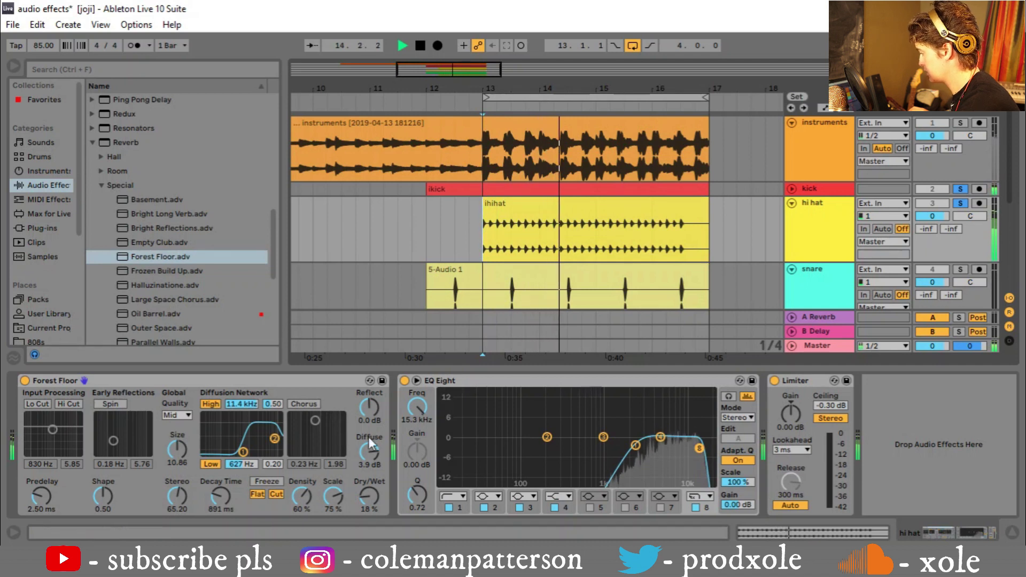
drag(369, 497, 369, 501)
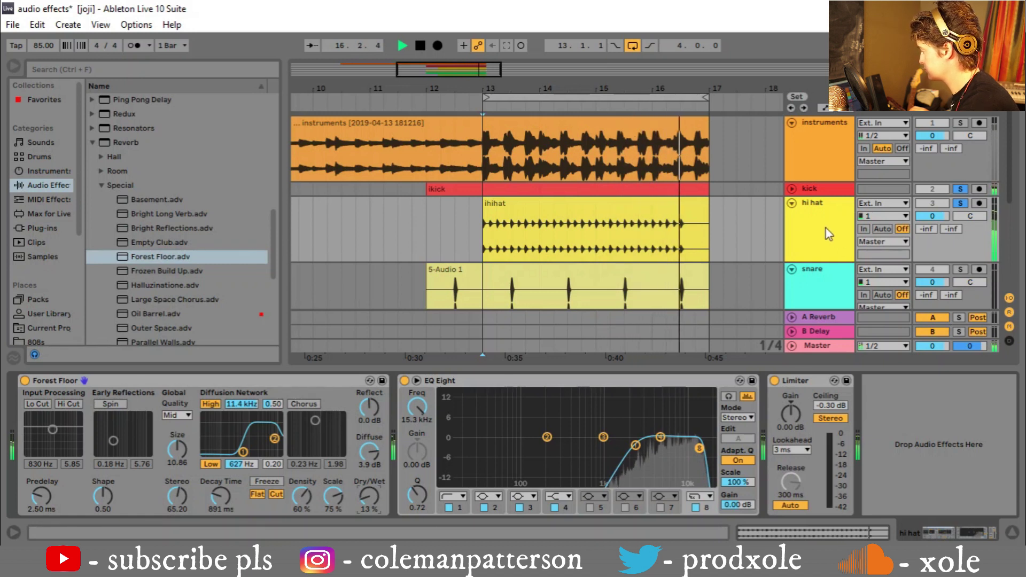
key(space)
Fold the hi hat track, solo the snare and audition its clip from bar 12, adding the instruments track to the solo.
click(792, 206)
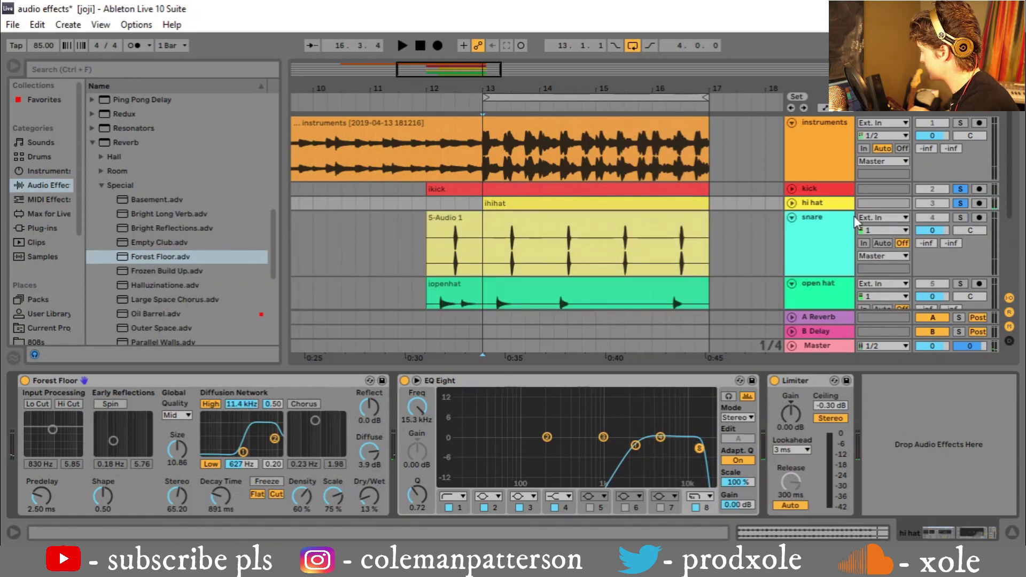
click(960, 218)
click(472, 223)
key(space)
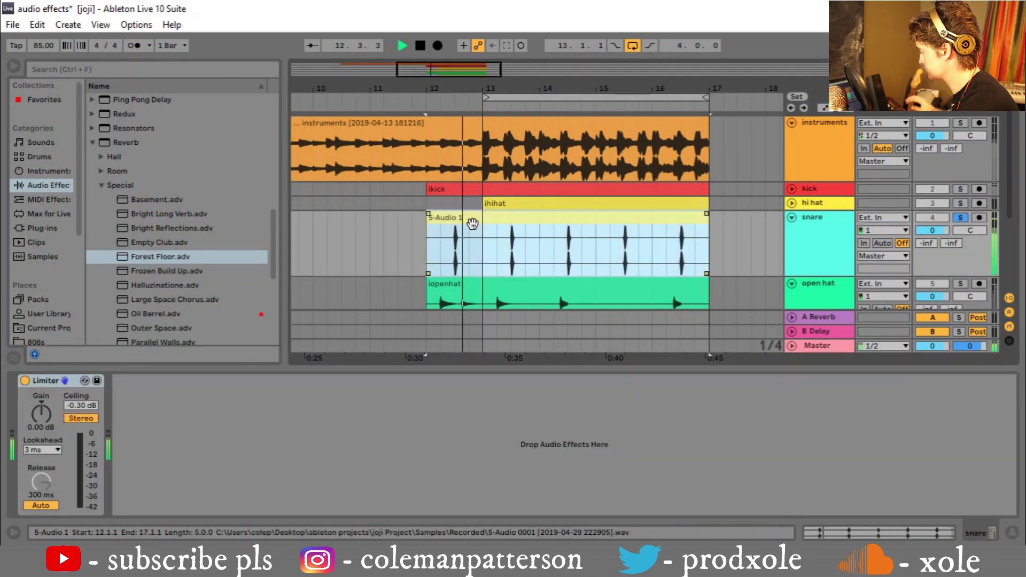
ctrl+click(961, 123)
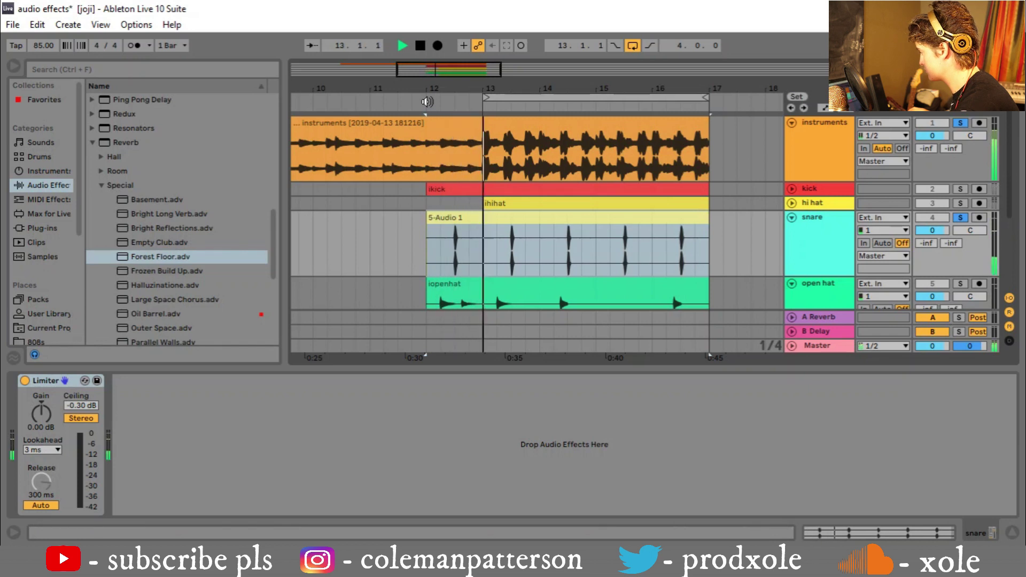
key(space)
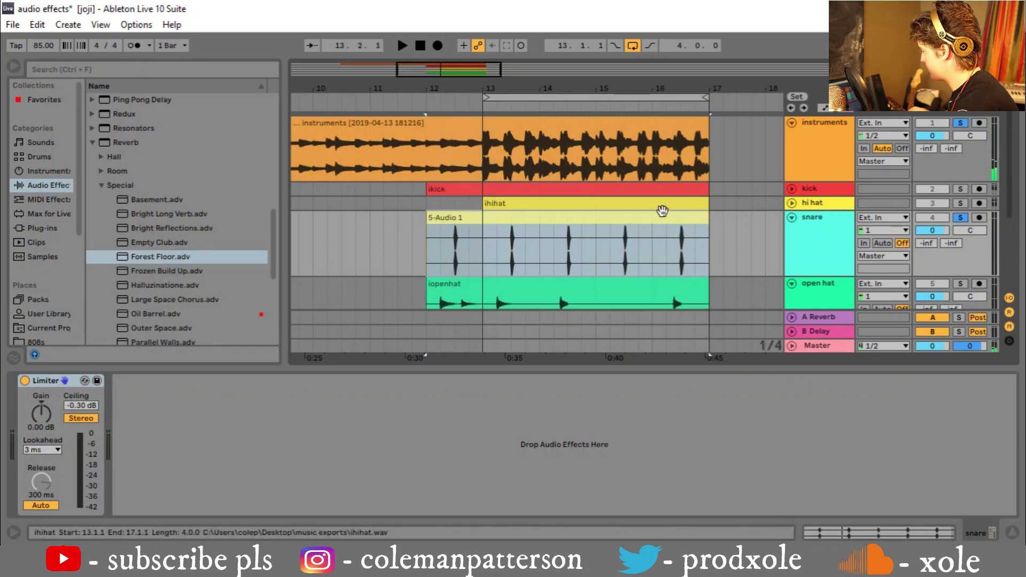
Try transposing the snare clip to -3 st, audition it from bar 12 with the instruments, and undo the change.
click(642, 222)
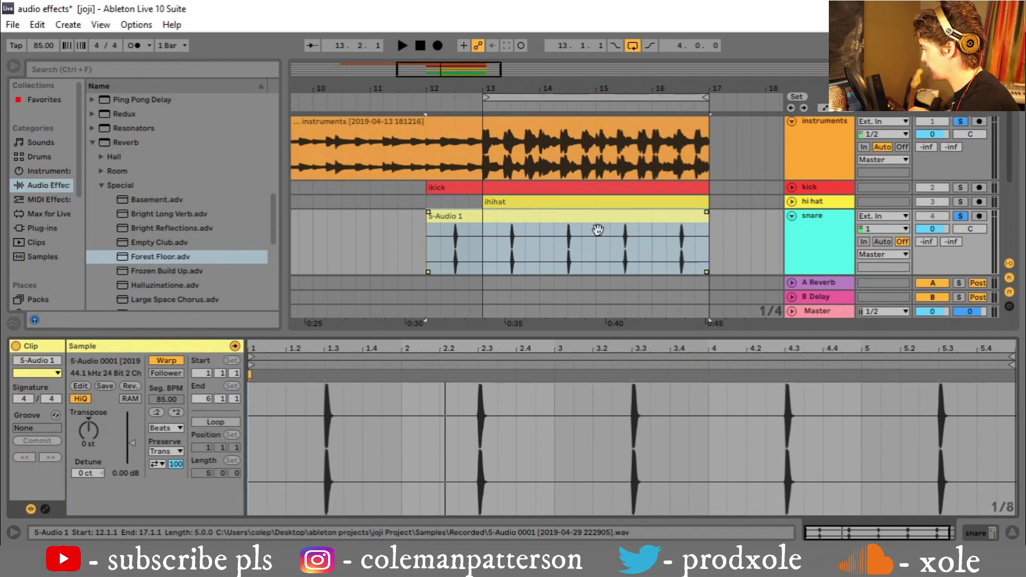
drag(91, 428, 91, 434)
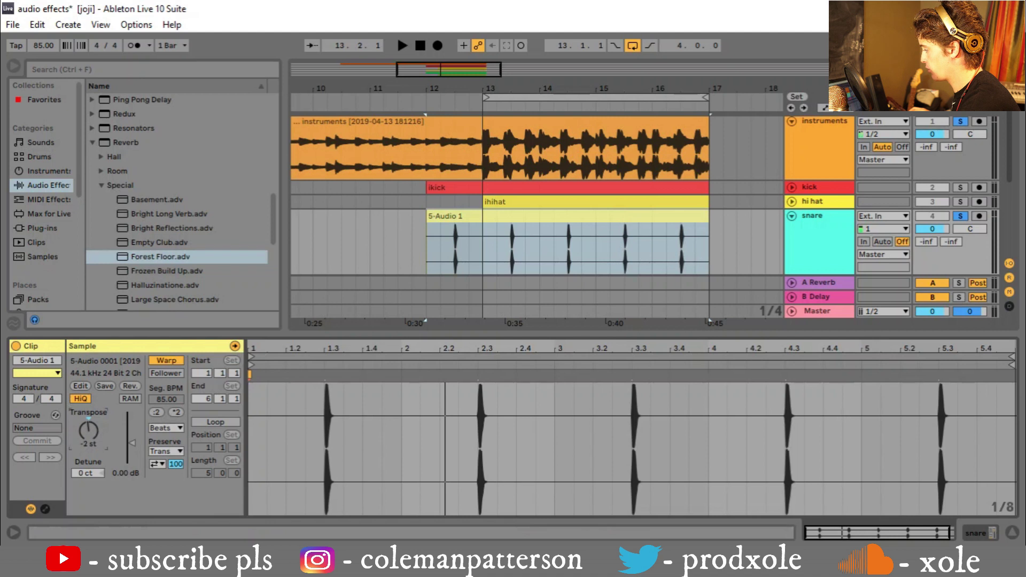
click(465, 216)
key(space)
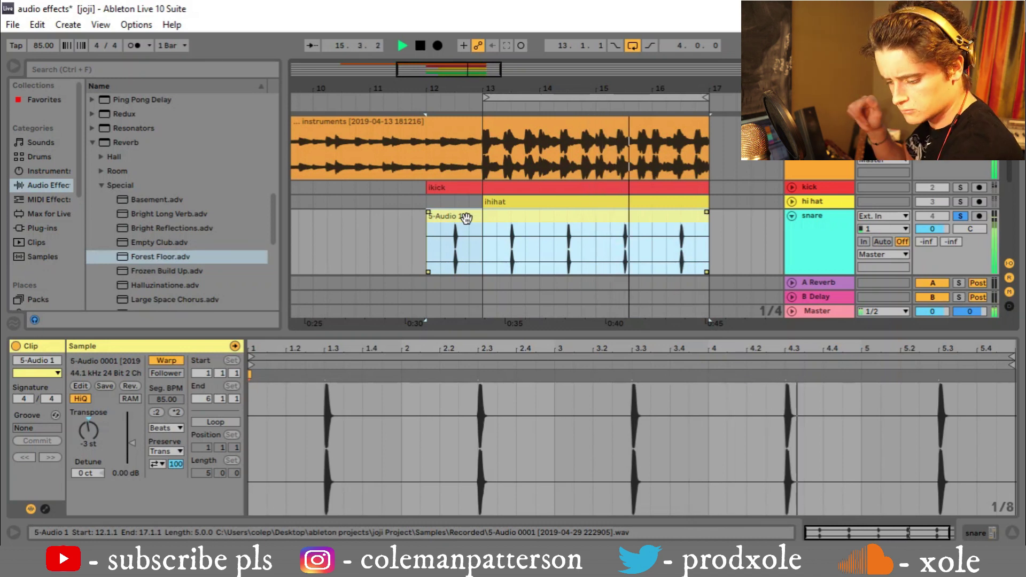
key(space)
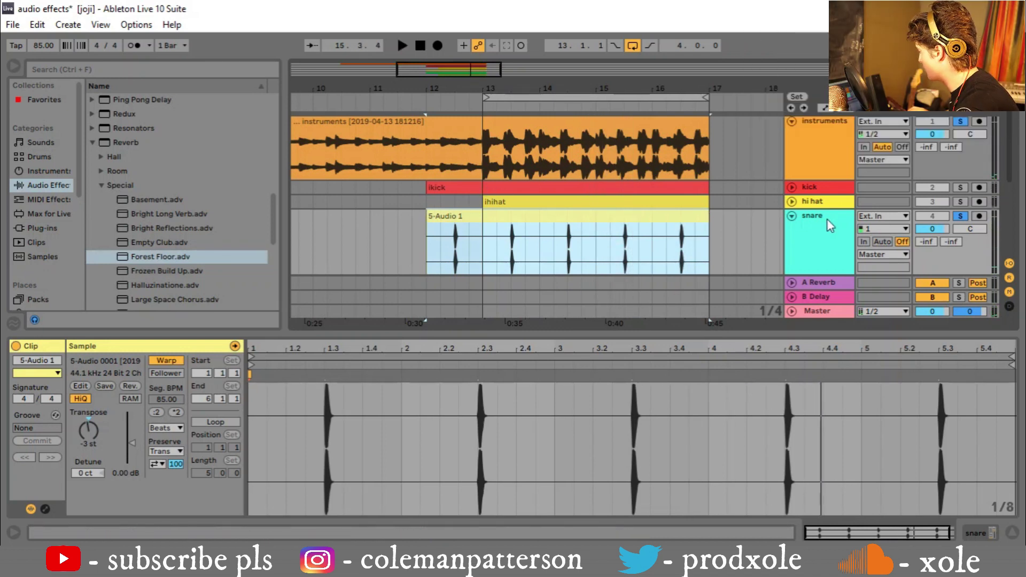
key(ctrl+z)
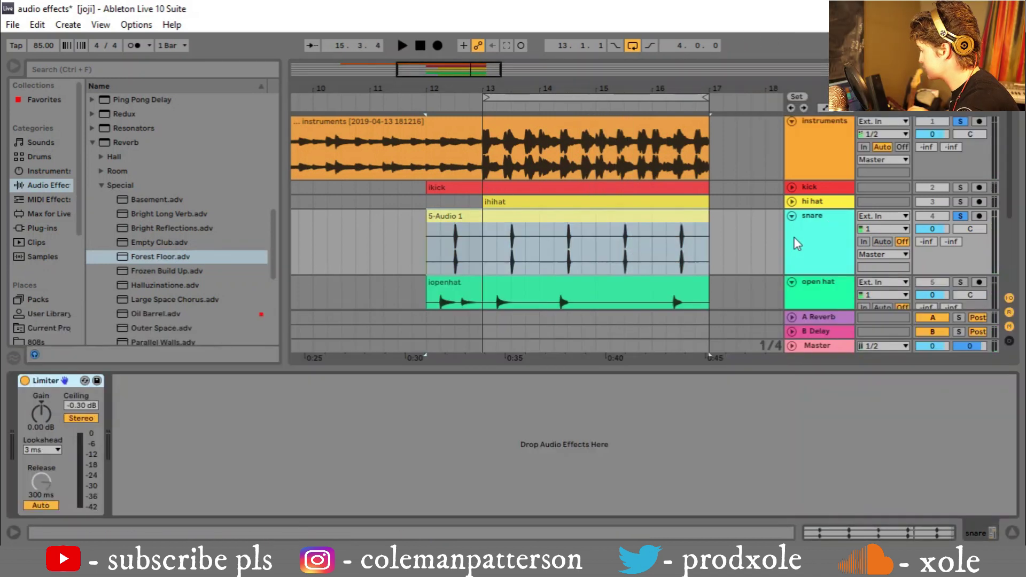
Add EQ Eight before the Limiter on the snare track.
click(94, 143)
scroll(137, 164, up, 3)
drag(134, 127, 40, 446)
Give the snare's EQ Eight a gentle low cut at about 65 Hz on band 1 and a high cut near 10 kHz on band 8.
click(77, 497)
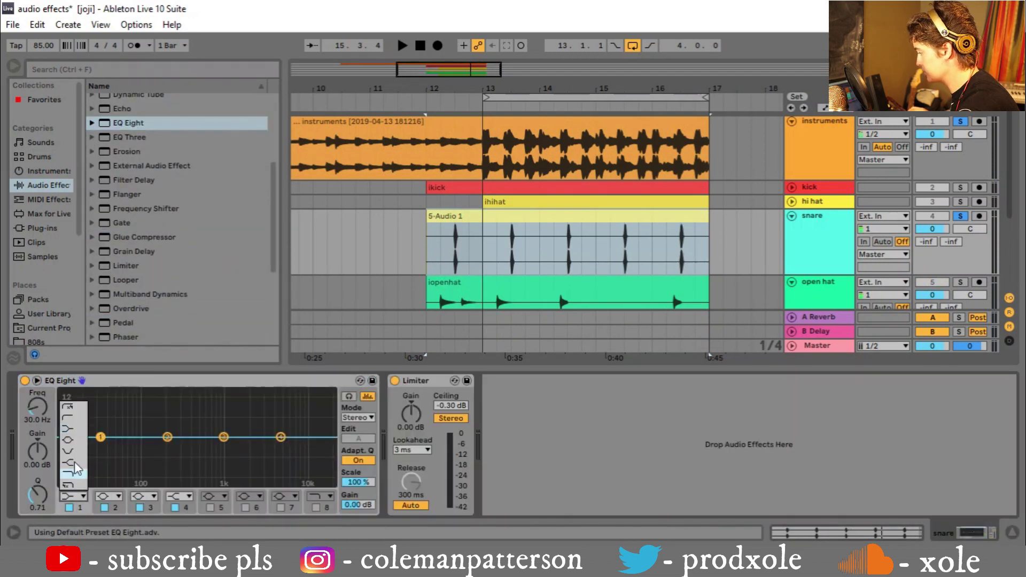
click(75, 410)
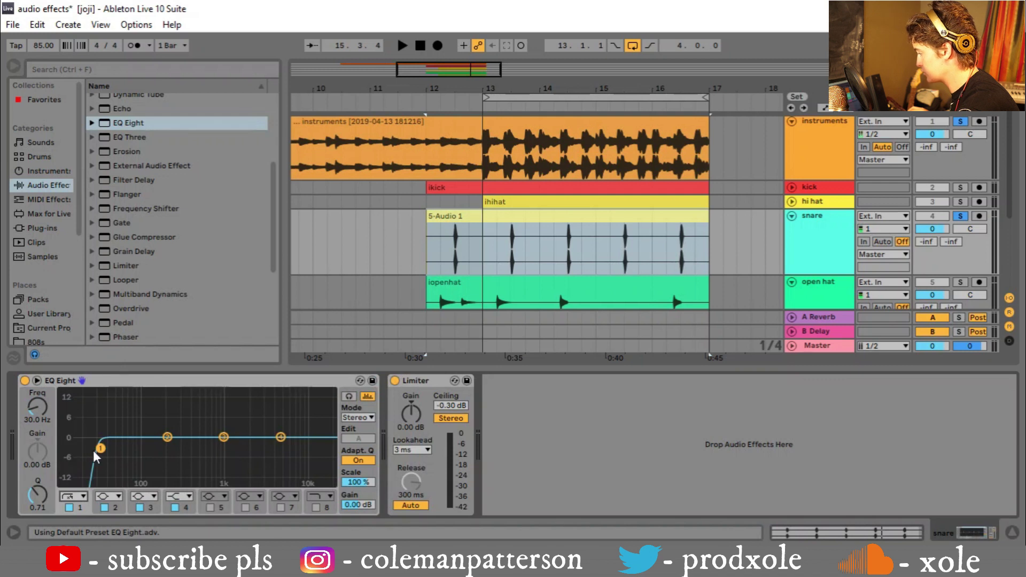
click(71, 498)
click(73, 418)
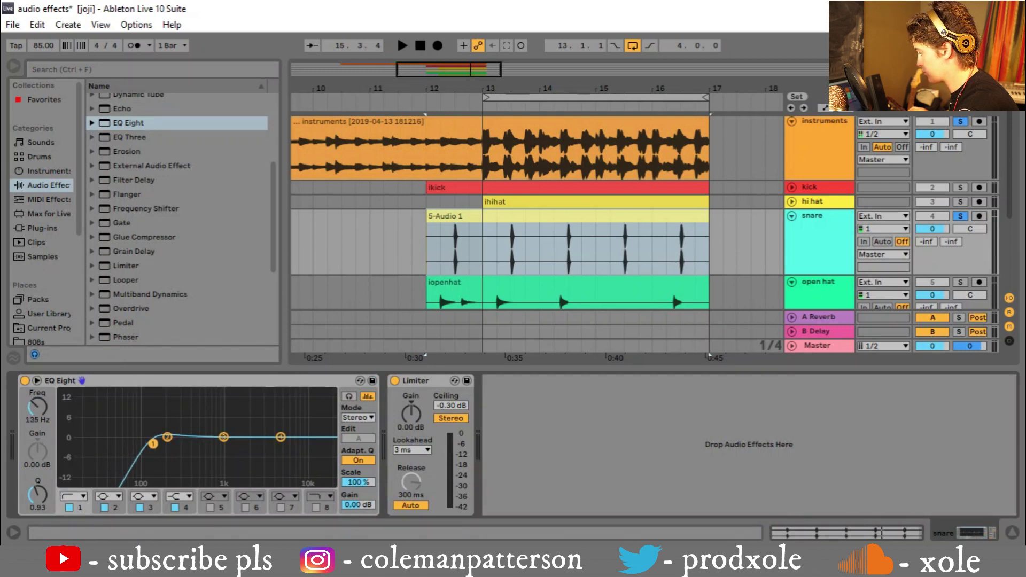
click(322, 512)
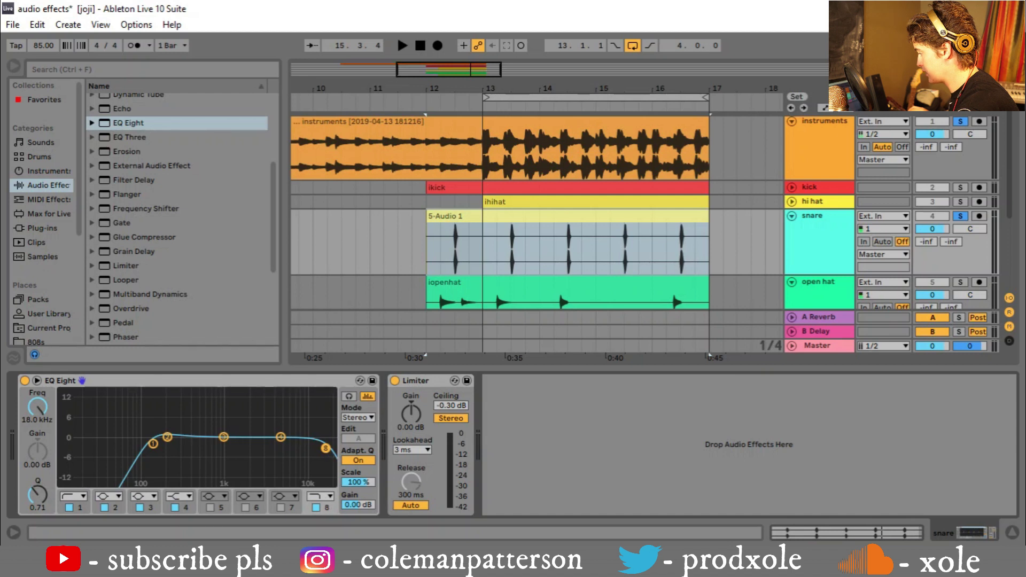
drag(146, 444, 143, 445)
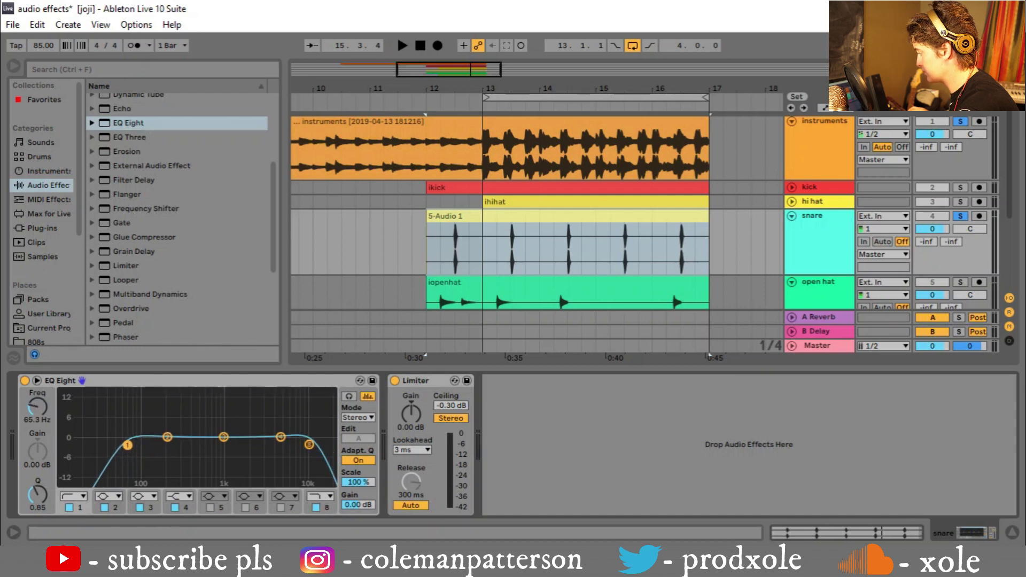
Boost band 3 of the snare's EQ Eight by about 4.83 dB at 843 Hz and audition from bar 12.
drag(223, 437, 223, 436)
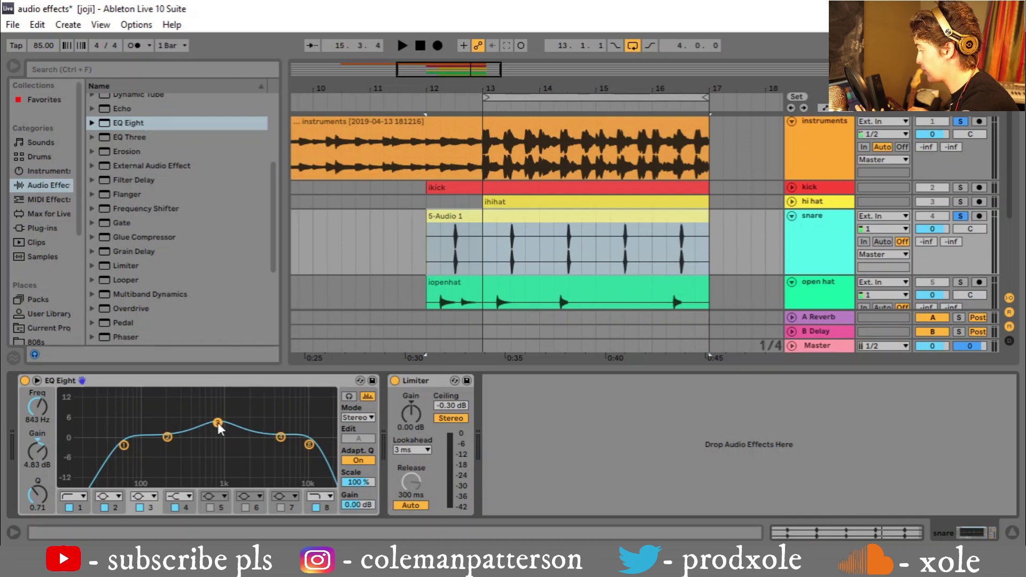
click(426, 245)
key(space)
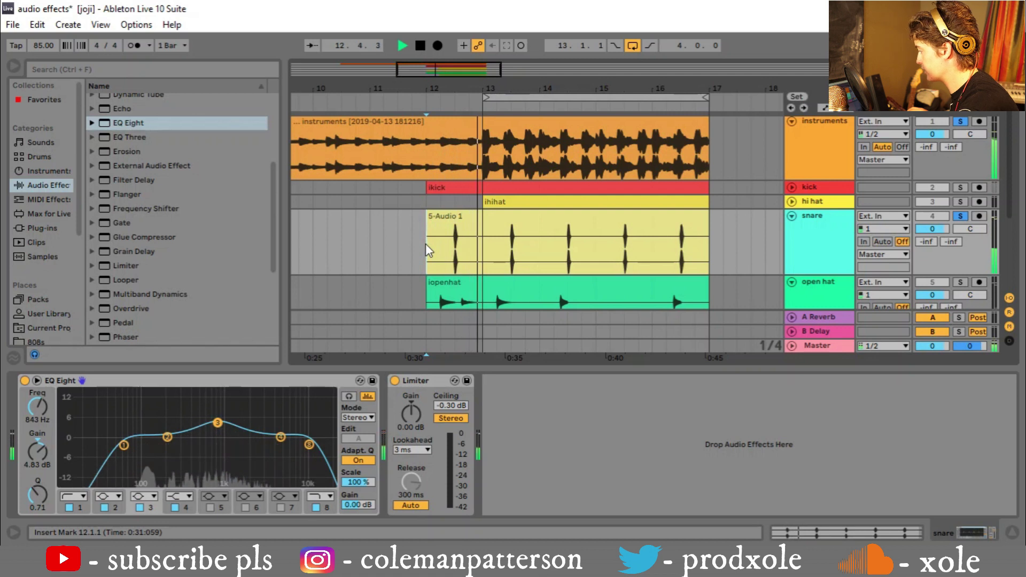
key(space)
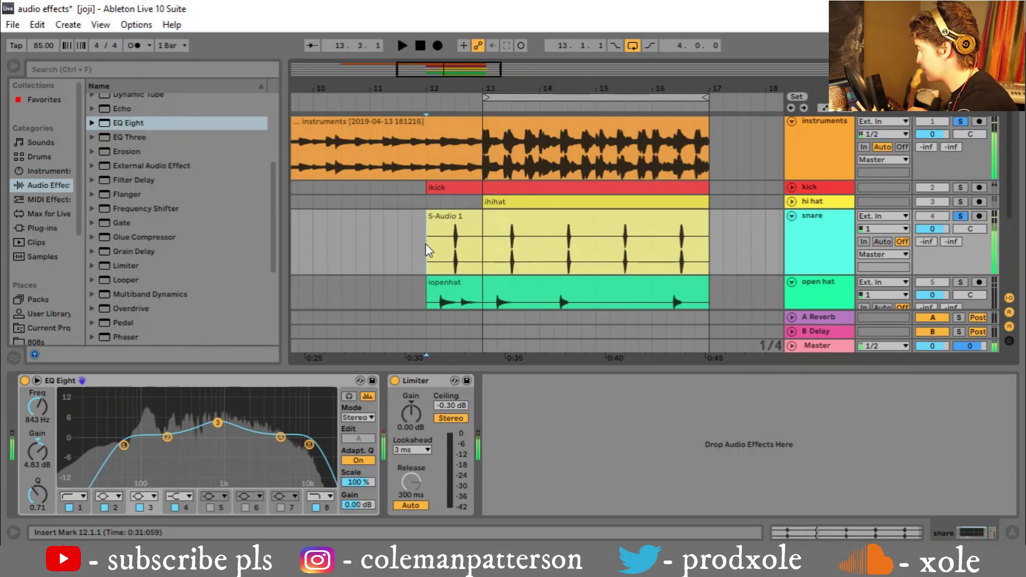
Add a Saturator before the snare's EQ Eight, set its Drive to 3.43 dB and audition from bar 12.
scroll(175, 178, up, 1)
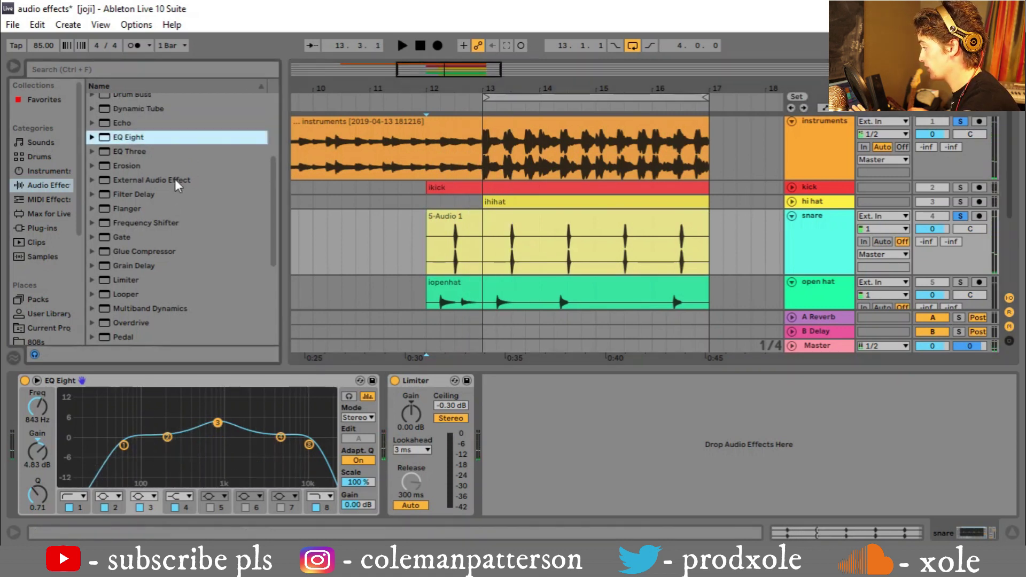
scroll(175, 178, down, 10)
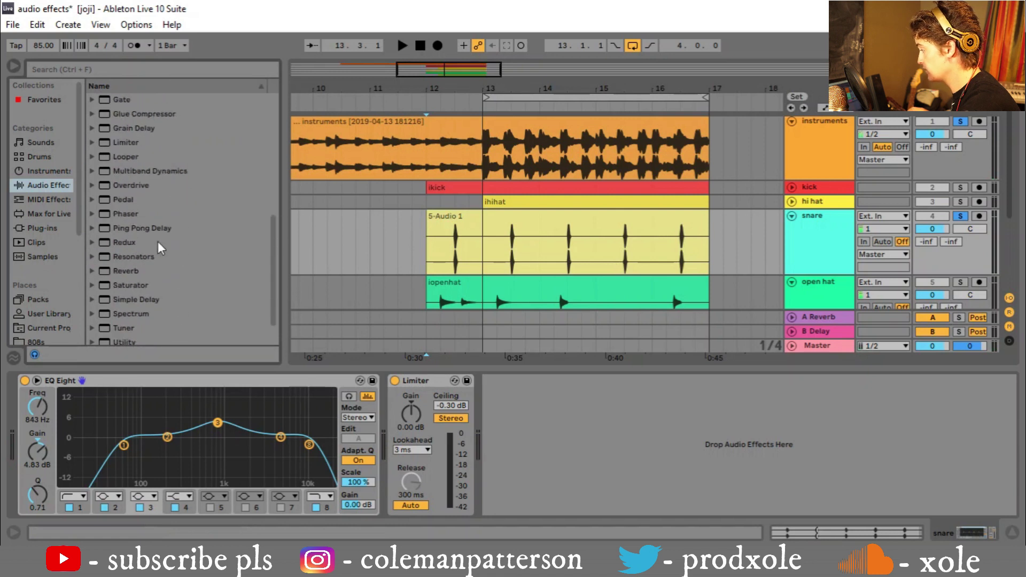
click(118, 284)
drag(133, 285, 36, 401)
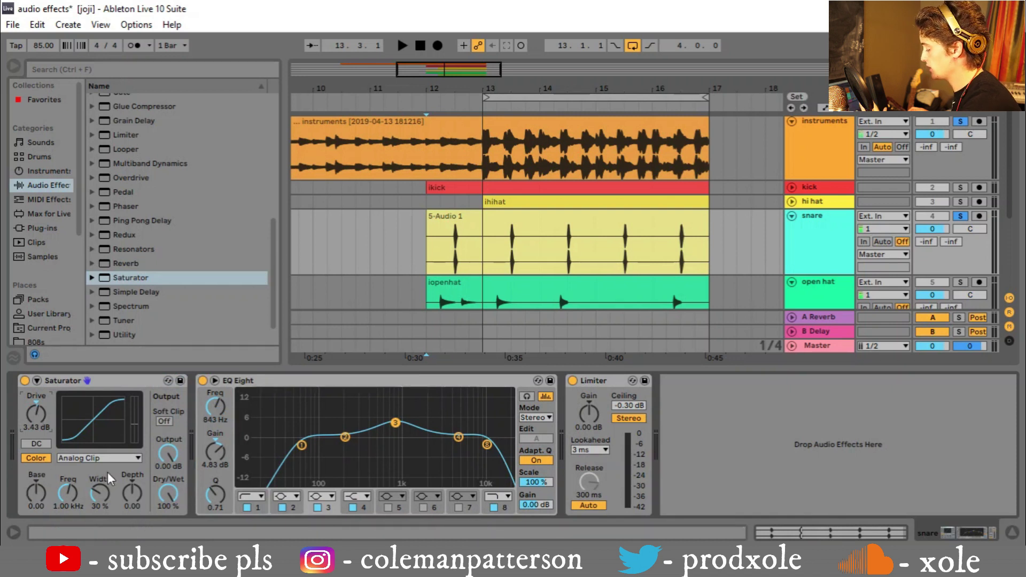
click(422, 242)
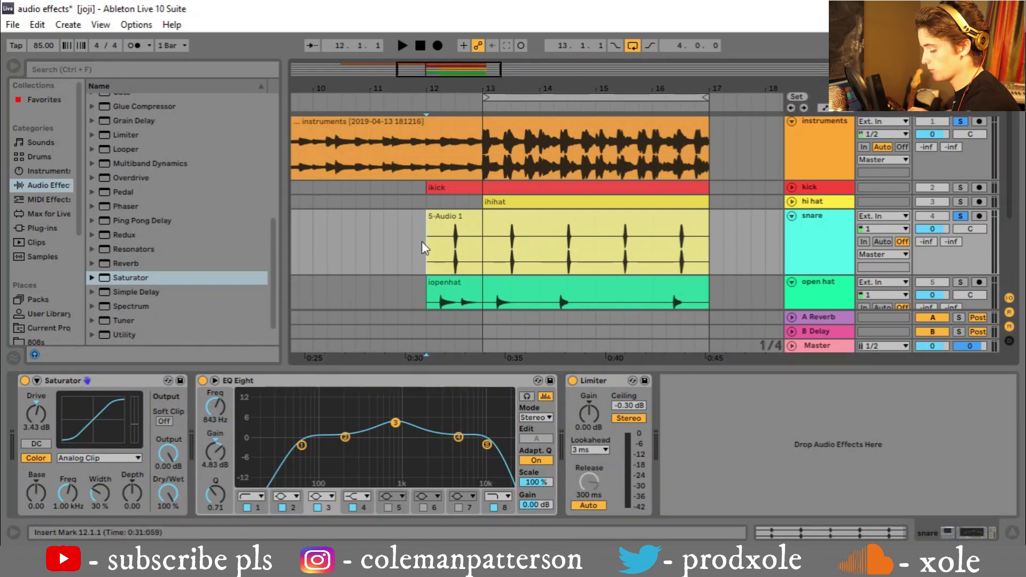
key(space)
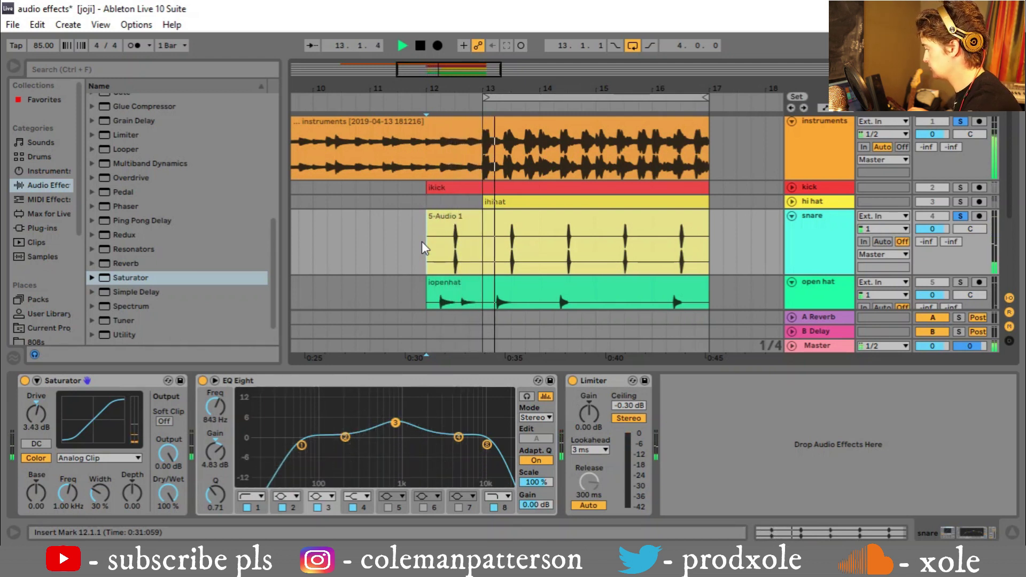
key(space)
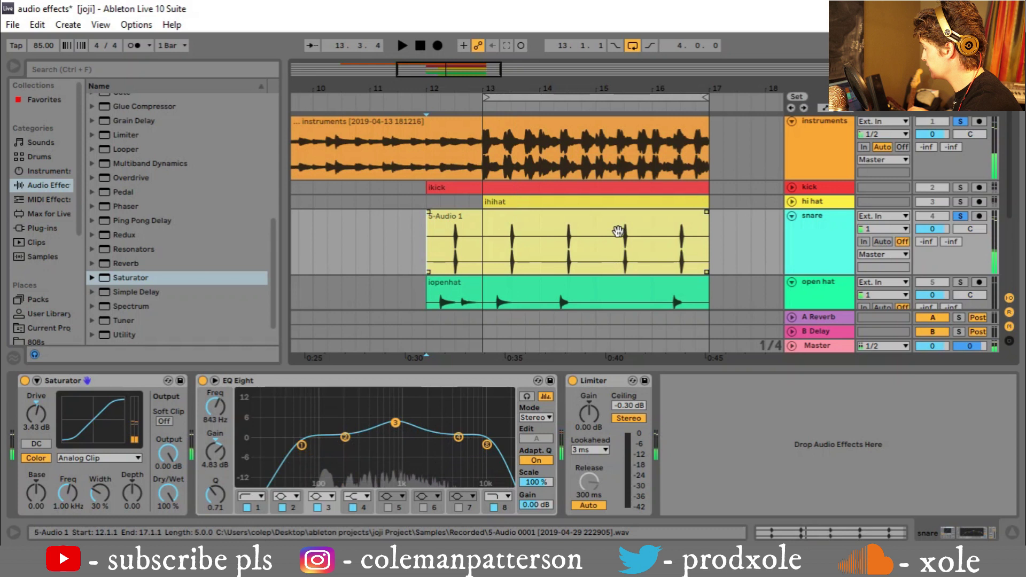
Solo the open hat track and select it to show its devices.
scroll(826, 227, down, 2)
click(828, 209)
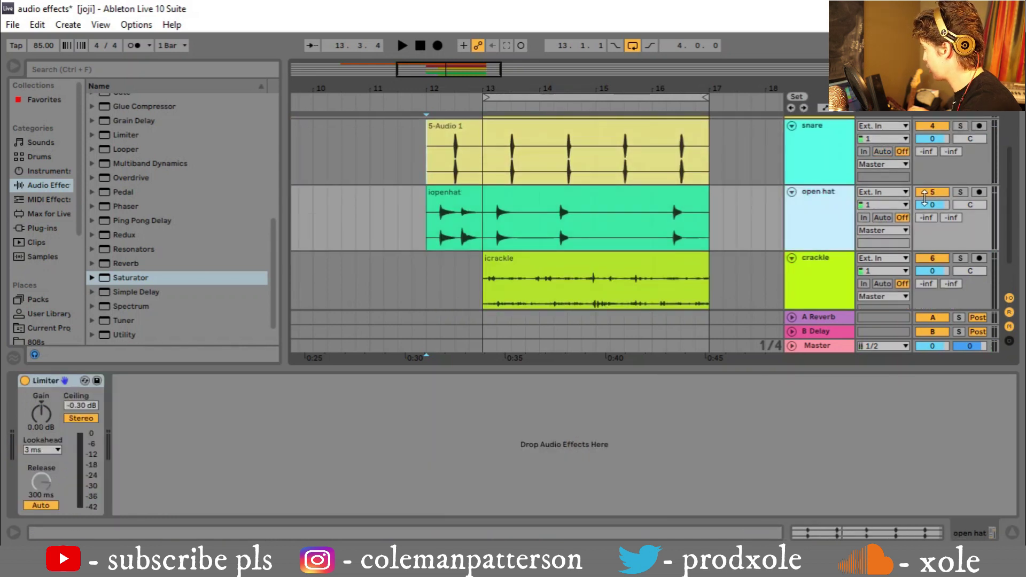
click(961, 192)
click(838, 203)
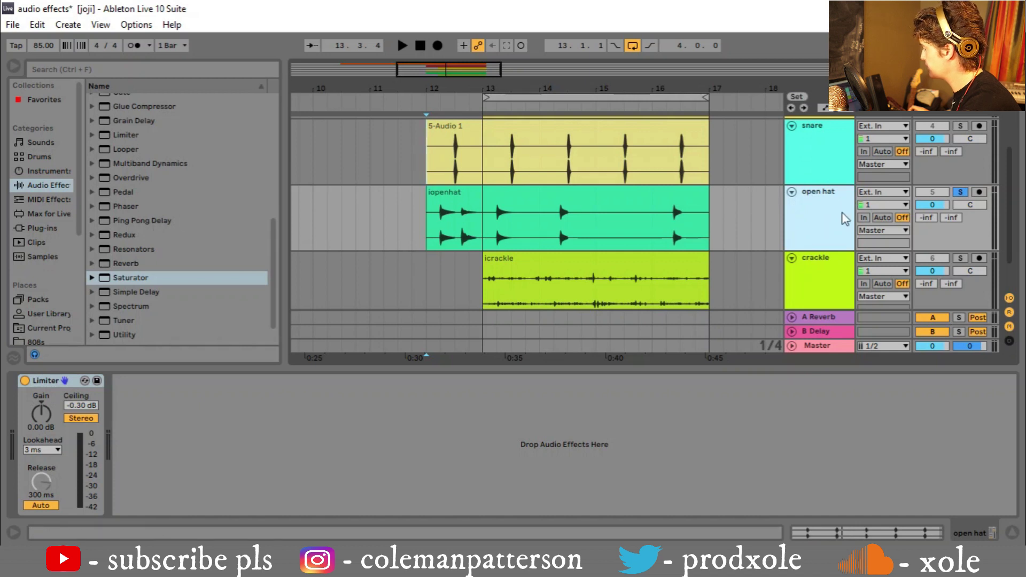
Copy the hi hat's EQ Eight onto the open hat track and place it before the Limiter.
scroll(839, 213, up, 3)
click(829, 188)
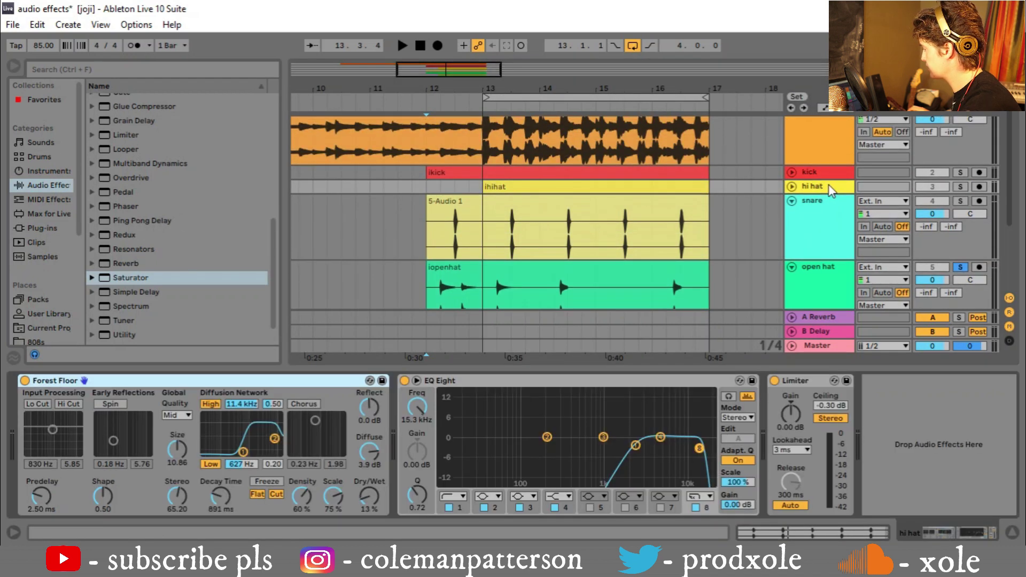
drag(423, 377, 733, 299)
drag(807, 282, 809, 282)
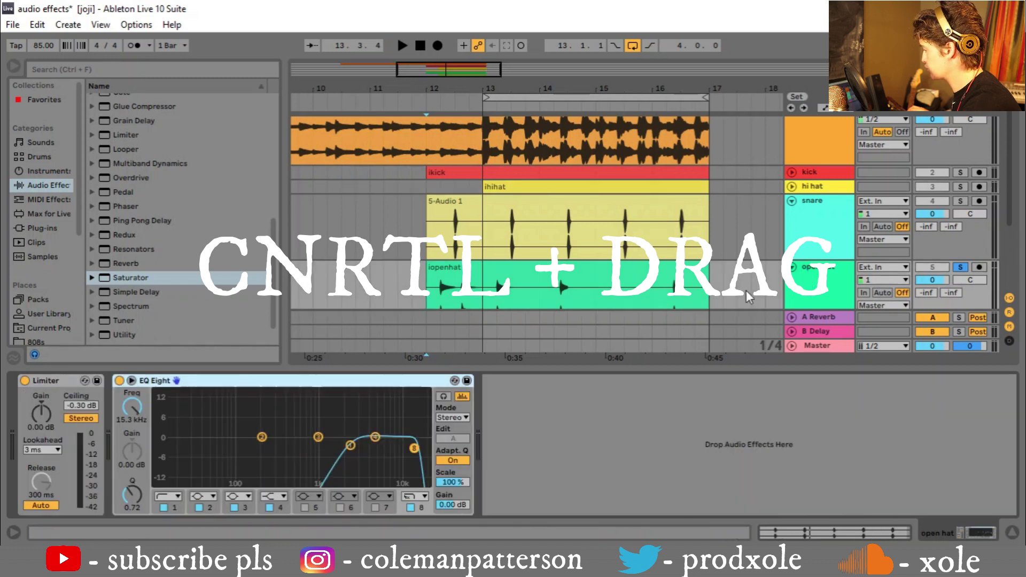
click(801, 289)
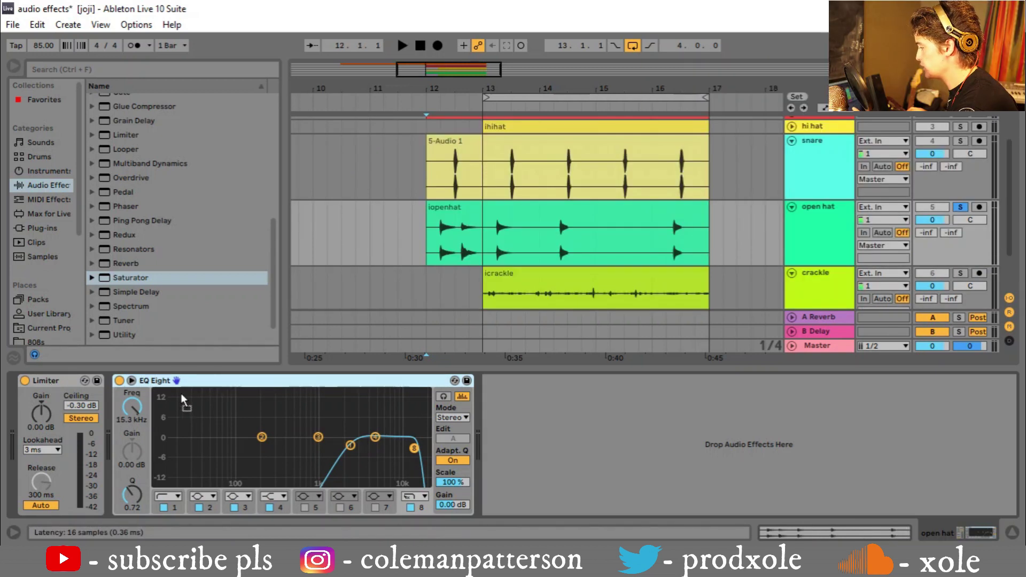
drag(182, 399, 476, 428)
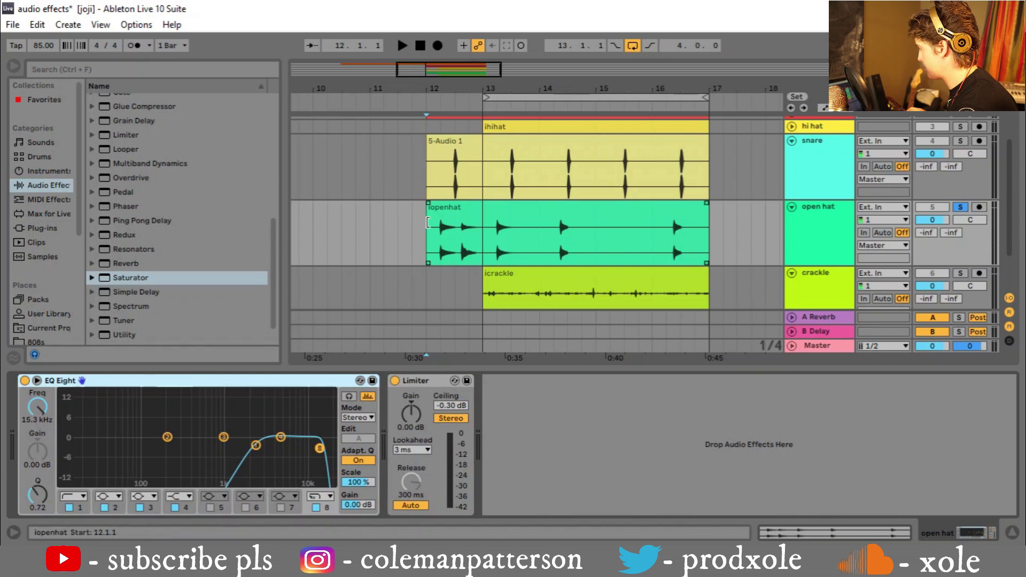
Audition the open hat from bar 12 while setting its EQ Eight low cut just below 1 kHz and high cut to 11.4 kHz.
click(444, 208)
click(426, 229)
key(space)
drag(256, 445, 222, 447)
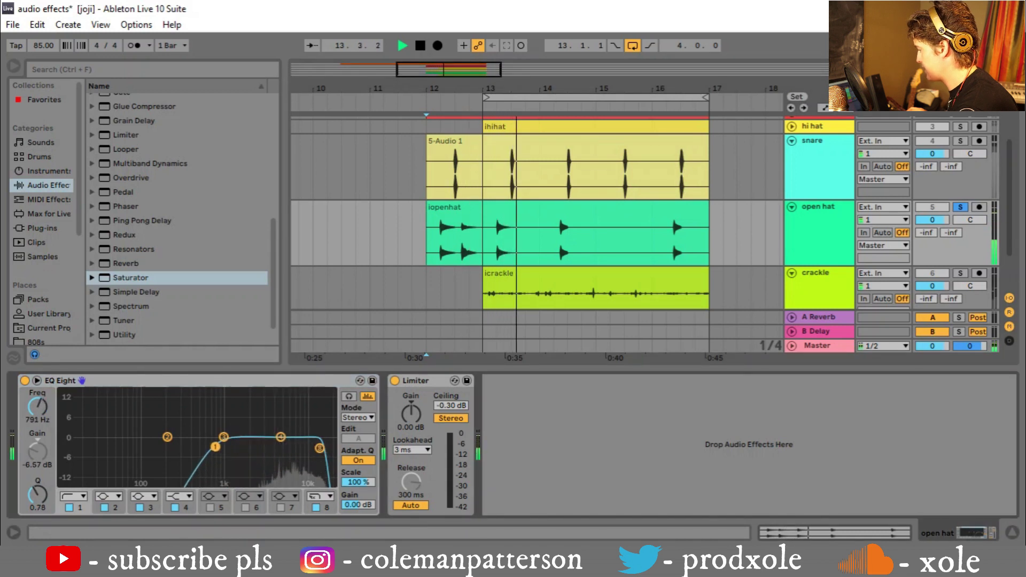
key(space)
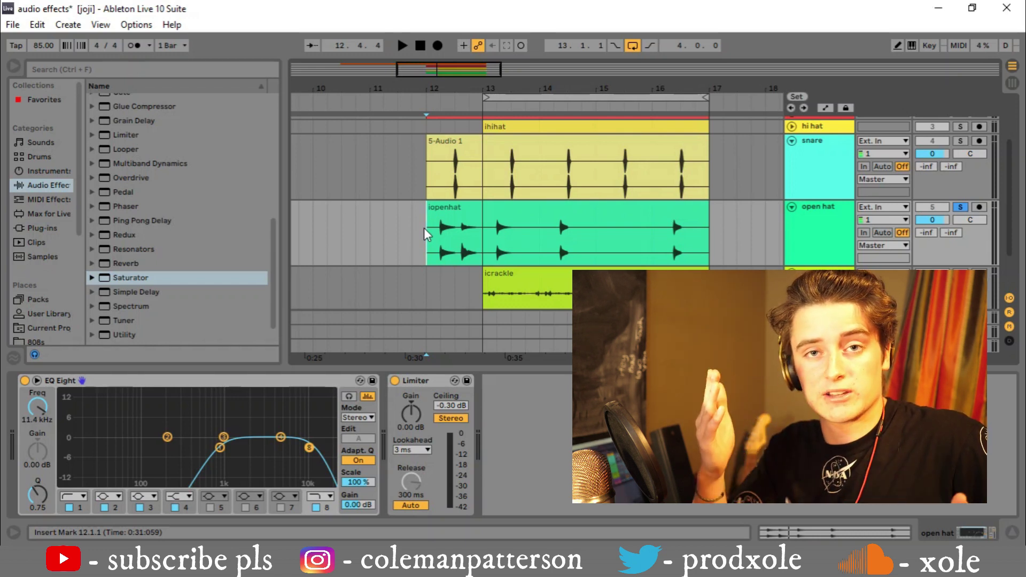
Add a Chorus before the open hat's EQ Eight and set its modulation to 0.88 ms amount and 0.76 Hz rate.
scroll(197, 233, up, 3)
scroll(196, 233, up, 4)
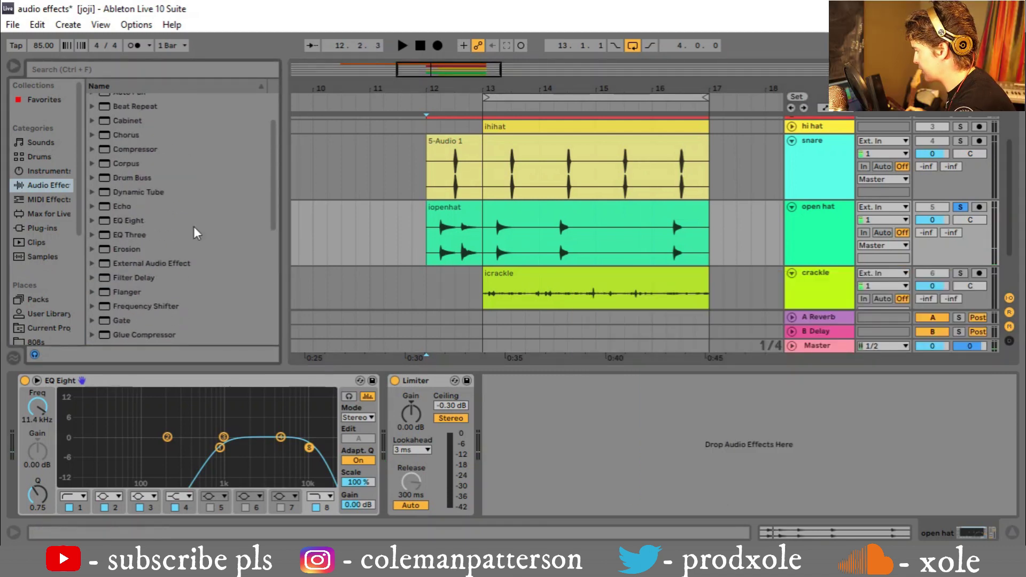
drag(142, 192, 30, 418)
key(space)
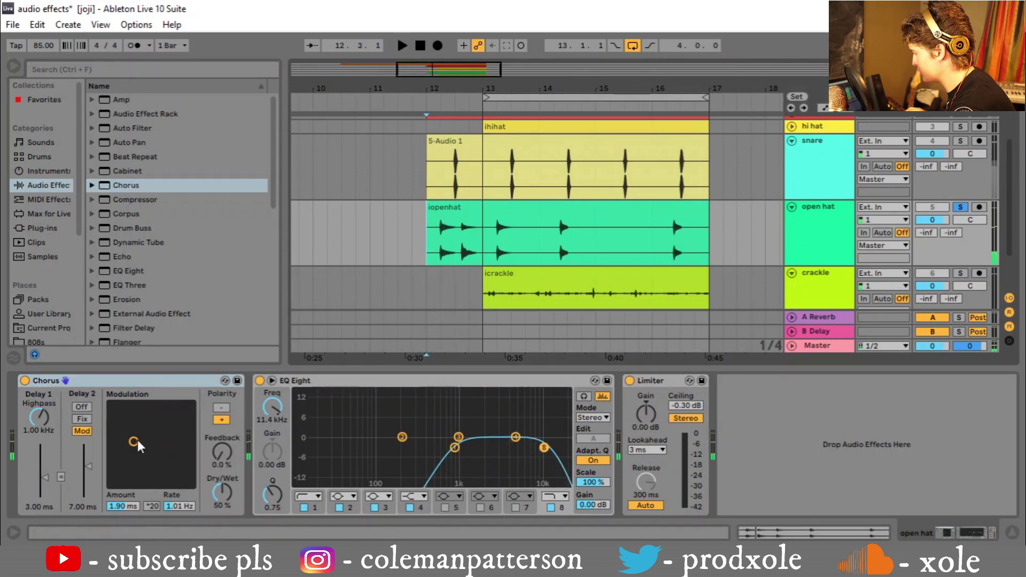
drag(134, 441, 133, 447)
key(space)
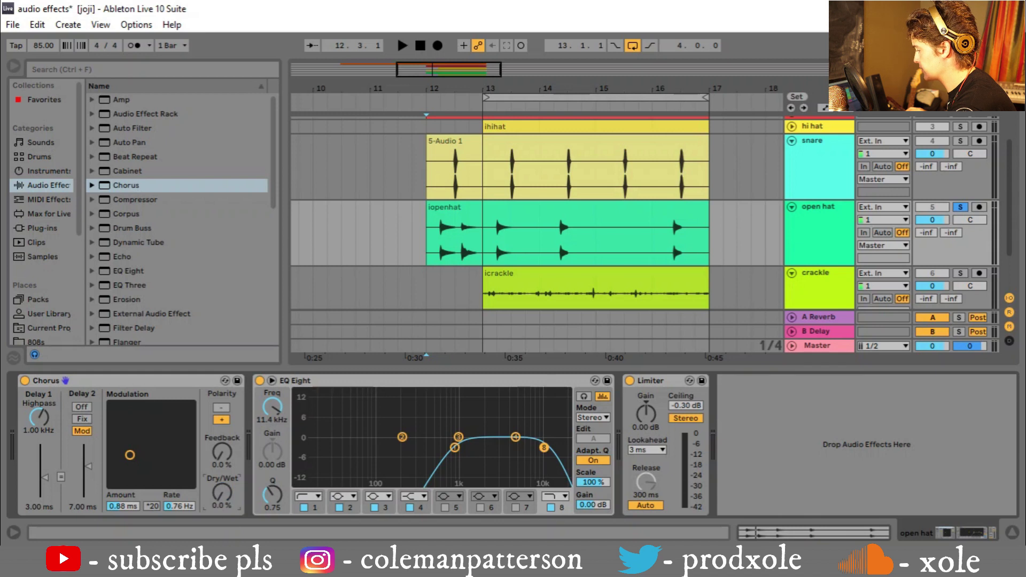
Set the open hat Chorus Dry/Wet to 24% while auditioning from bar 12.
click(423, 239)
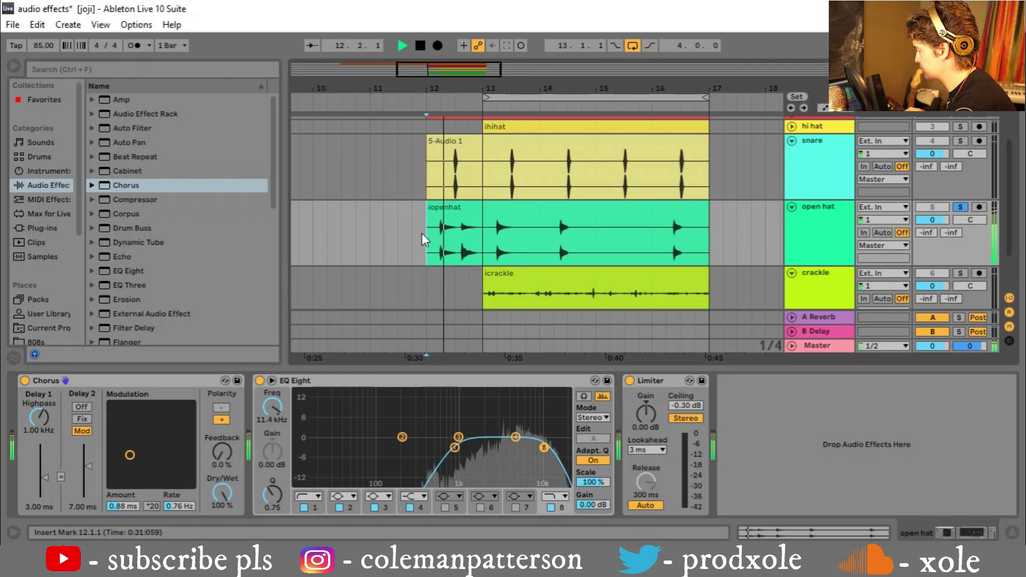
key(space)
drag(223, 498, 223, 503)
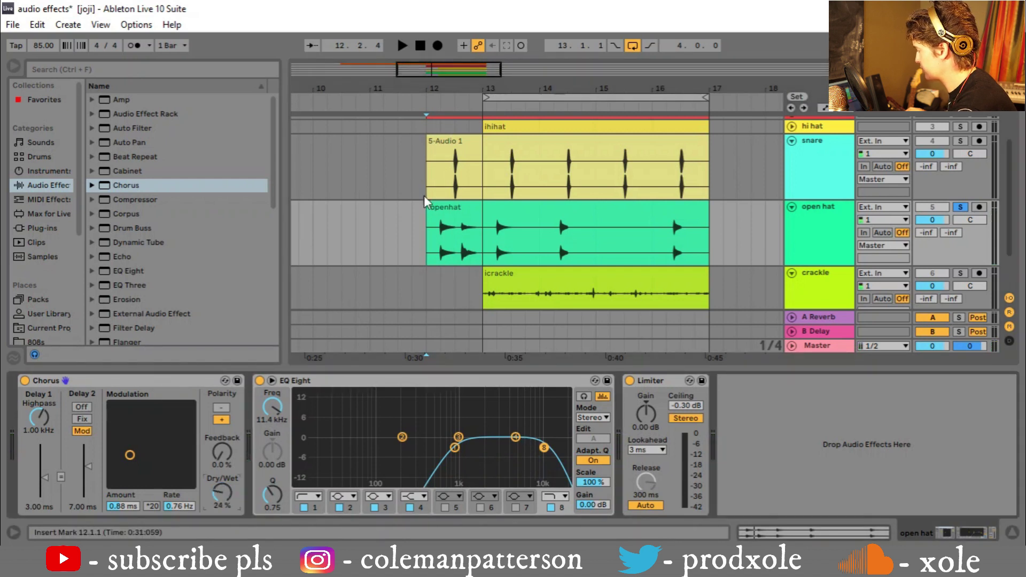
key(space)
key(space)
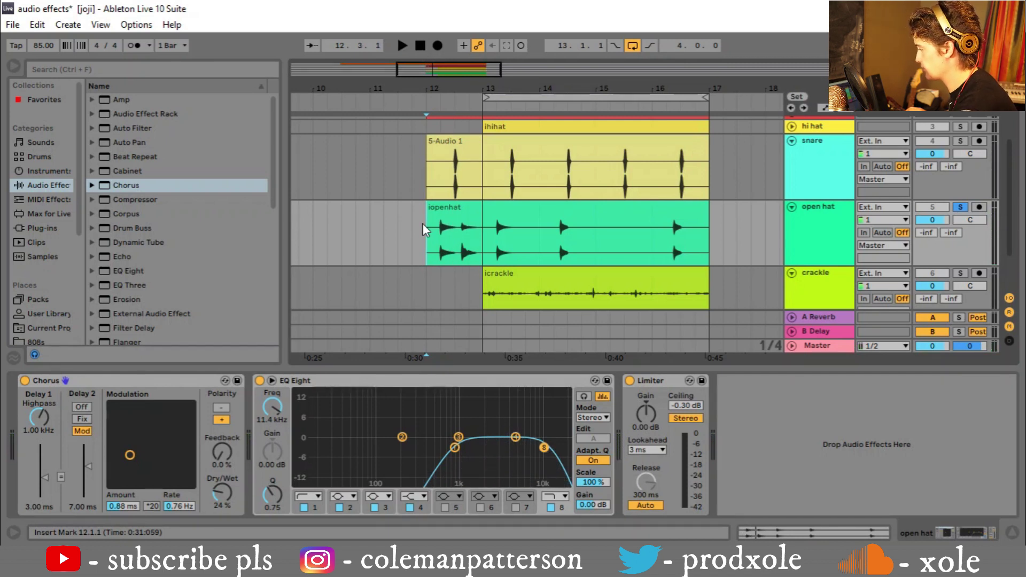
Copy the hi hat's Forest Floor reverb onto the open hat track between the Chorus and EQ Eight.
click(812, 126)
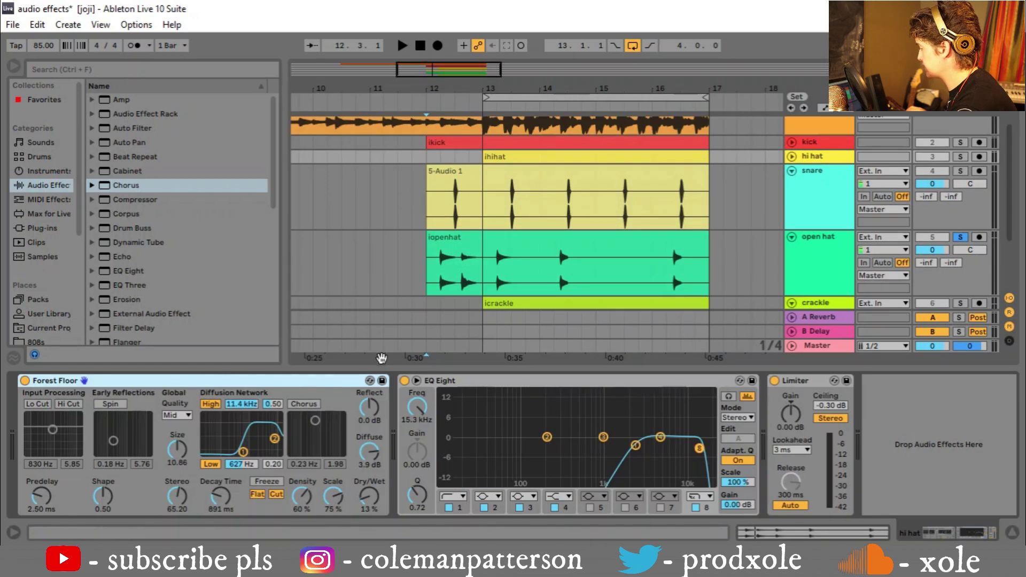
drag(194, 380, 789, 290)
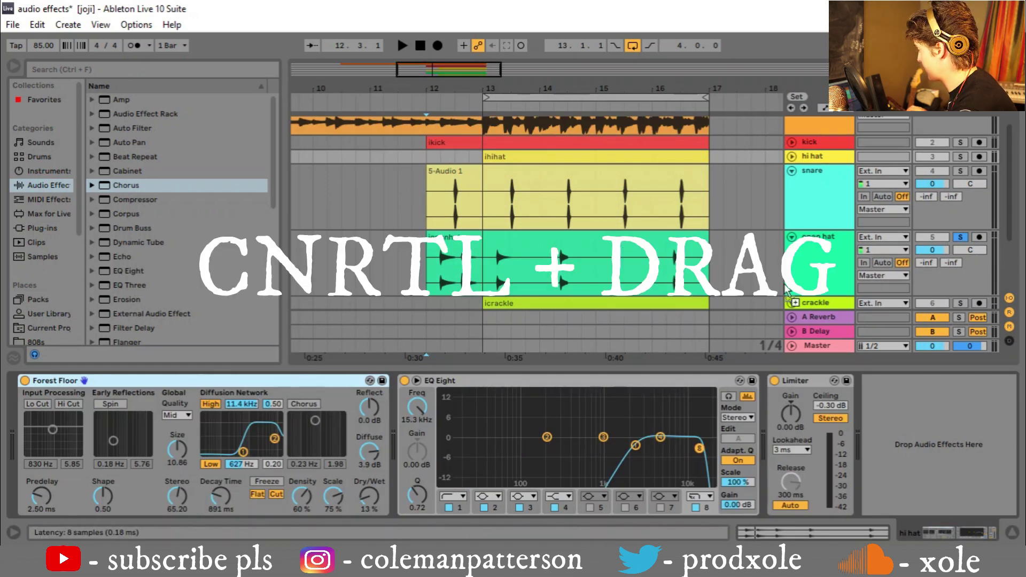
drag(807, 253, 808, 256)
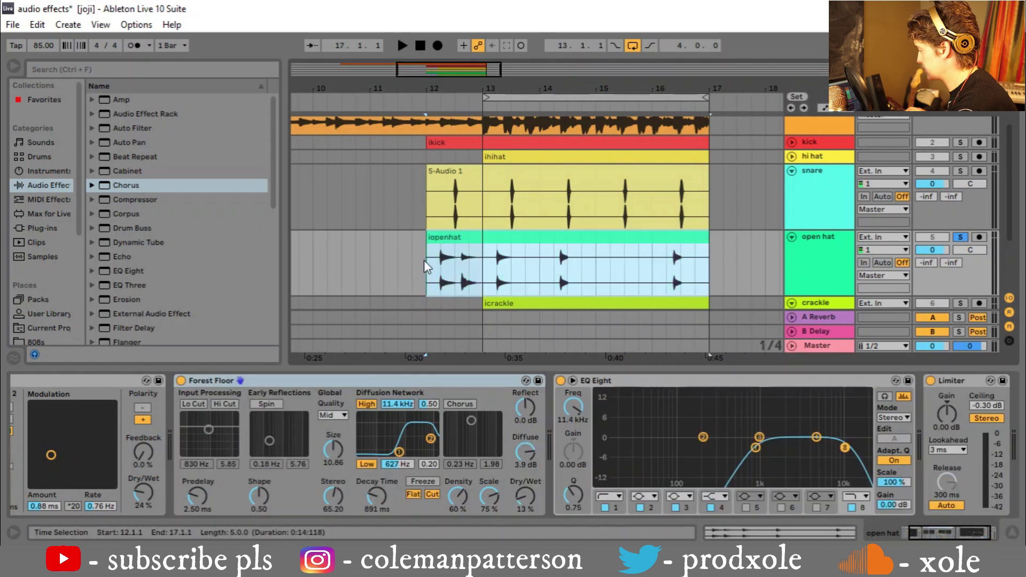
Audition the open hat from bar 12 and set its reverb to 21% Dry/Wet, 1.22 s decay and 319 Hz low diffusion frequency.
click(426, 266)
key(space)
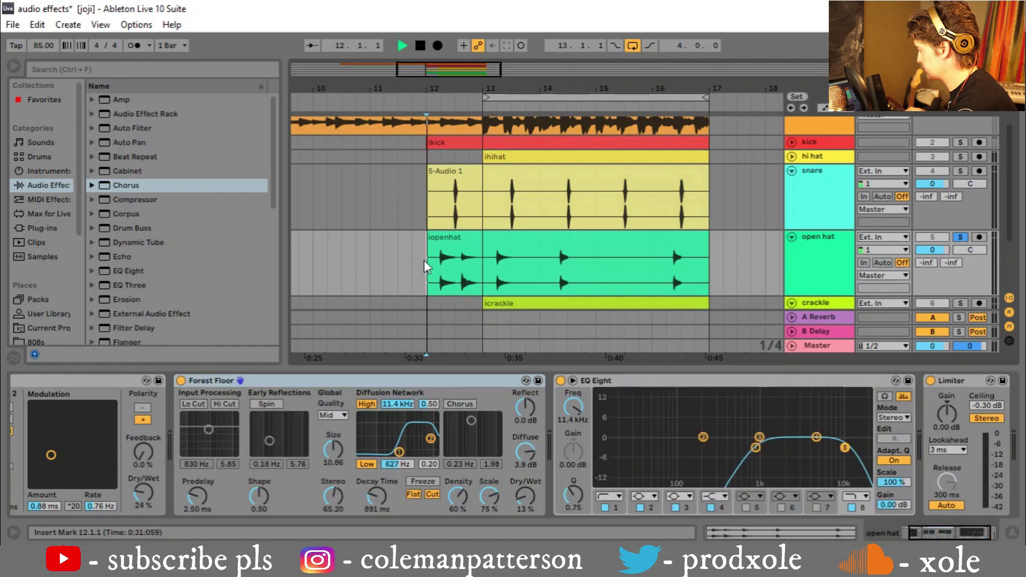
drag(525, 505, 523, 501)
drag(376, 496, 398, 478)
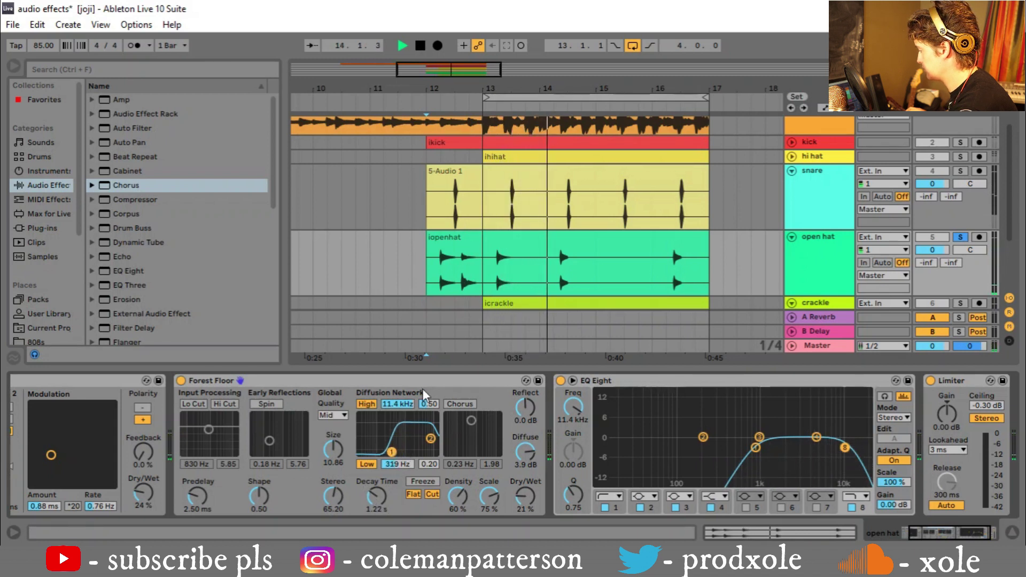
key(space)
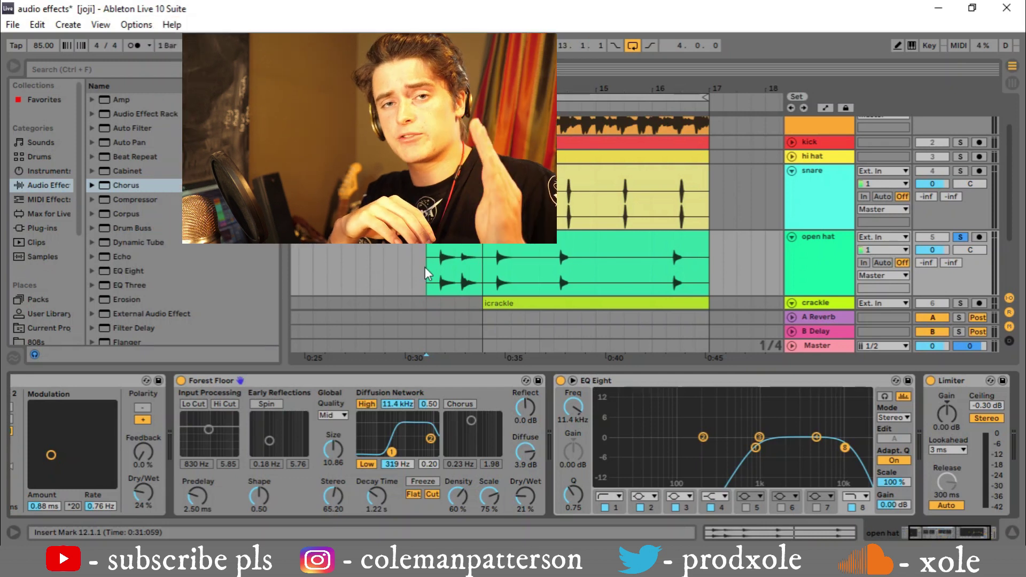
Select the crackle track and solo it.
click(792, 303)
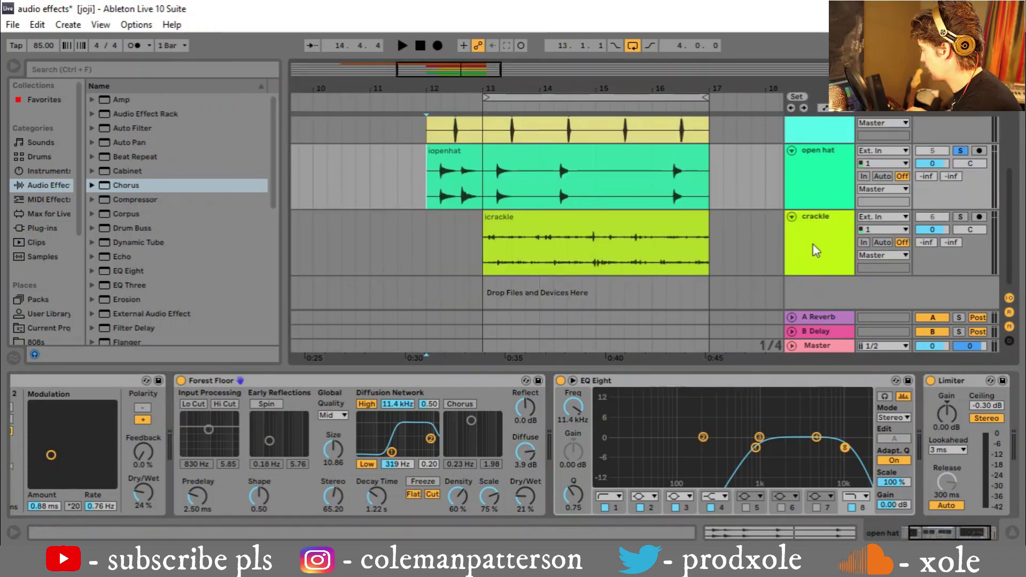
click(817, 251)
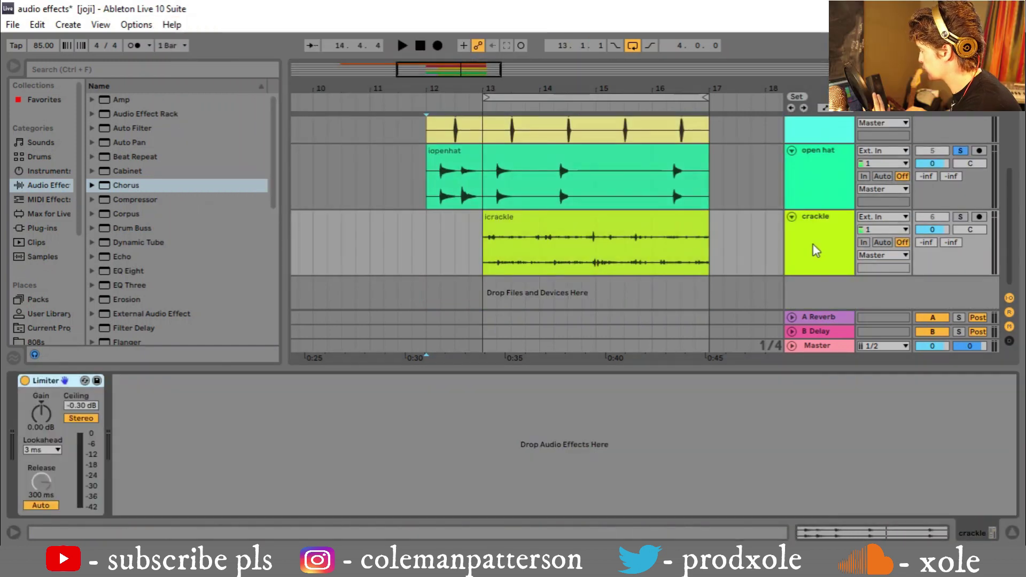
click(960, 217)
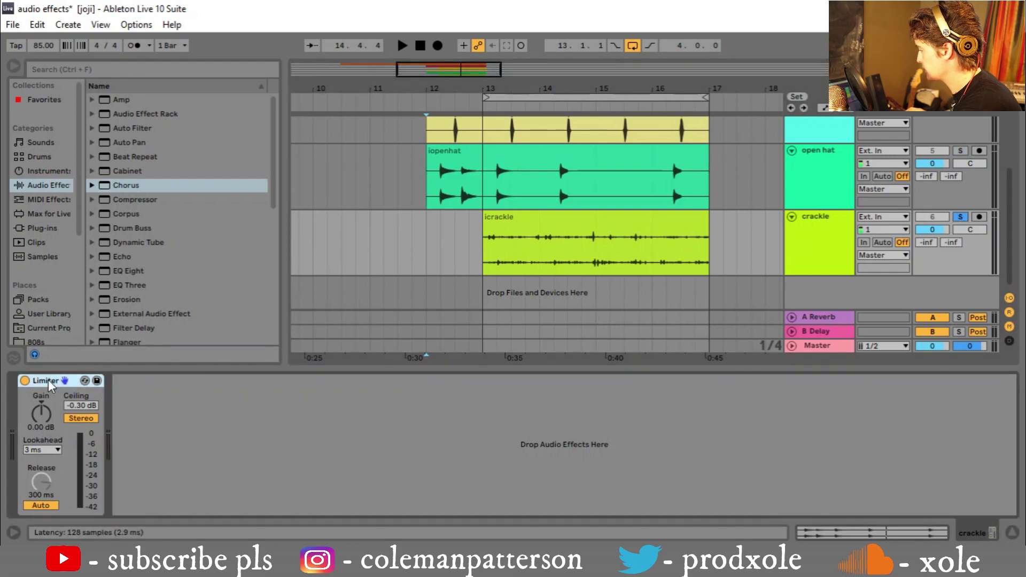
Try an EQ Eight before the crackle's Limiter with a high cut at 1.67 kHz on band 8.
drag(148, 277, 88, 426)
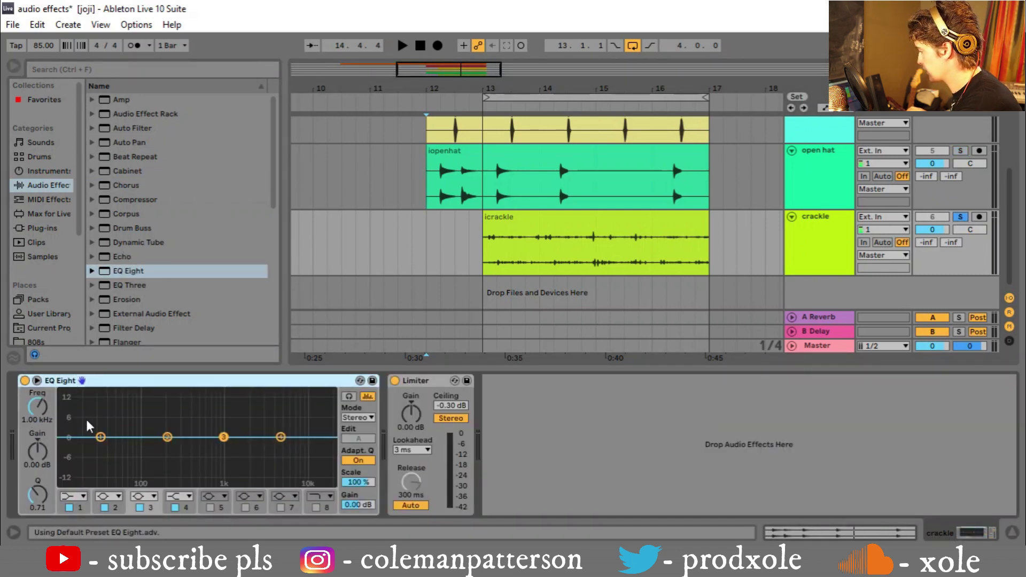
click(316, 508)
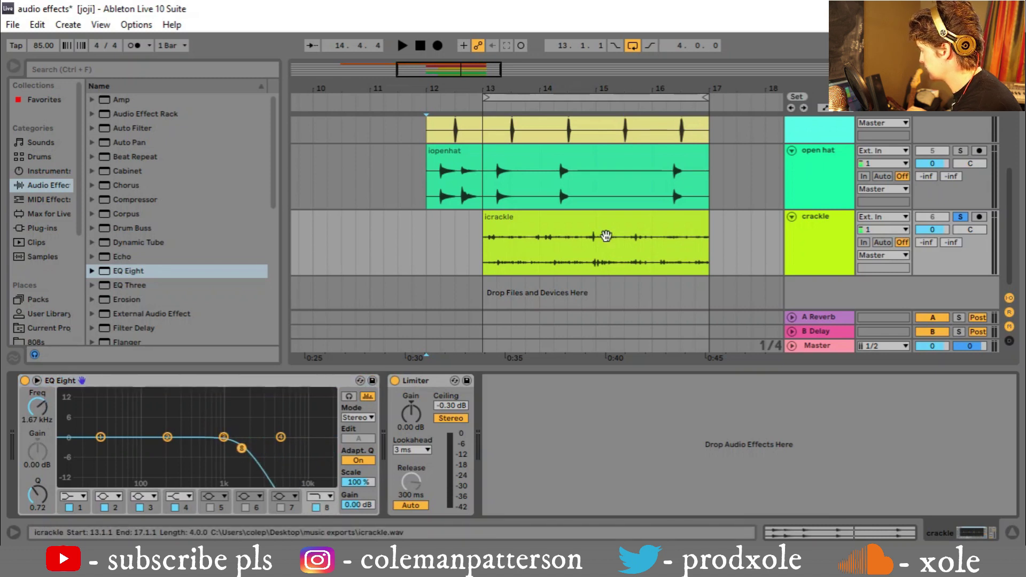
click(597, 218)
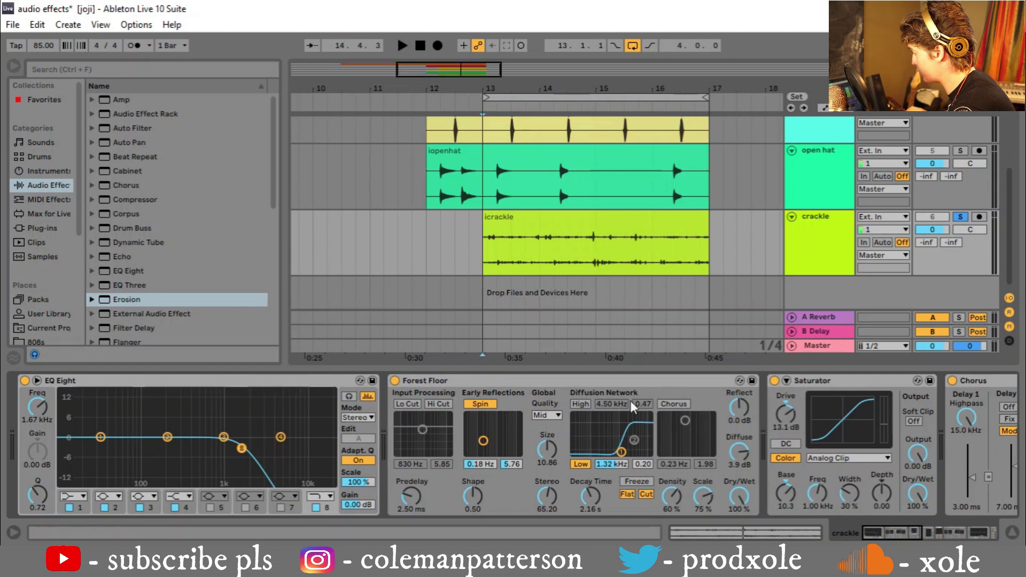
Audition the crackle's long effect chain and move its first EQ Eight between the last Forest Floor and the final EQ Eight.
drag(883, 535, 961, 533)
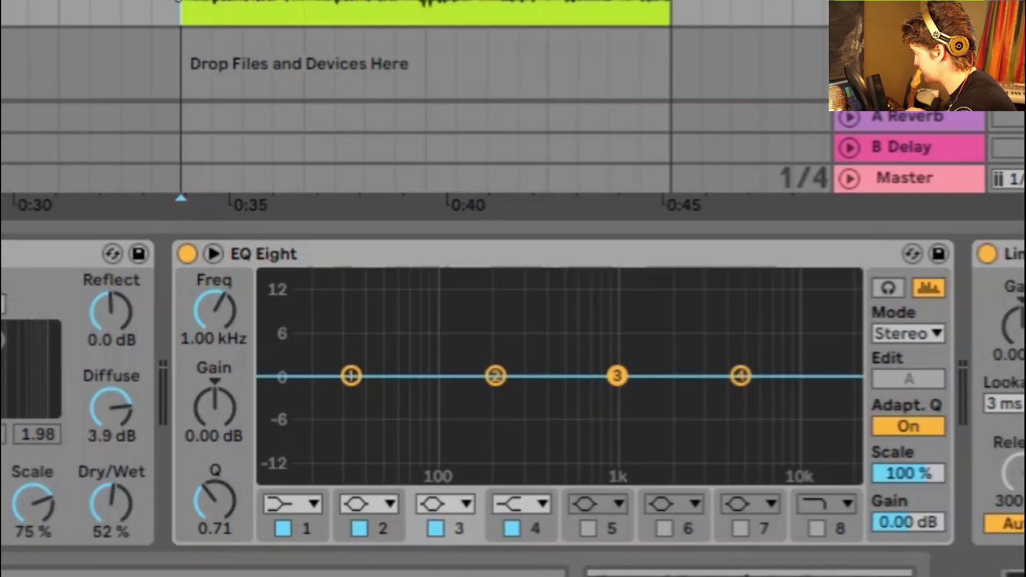
key(space)
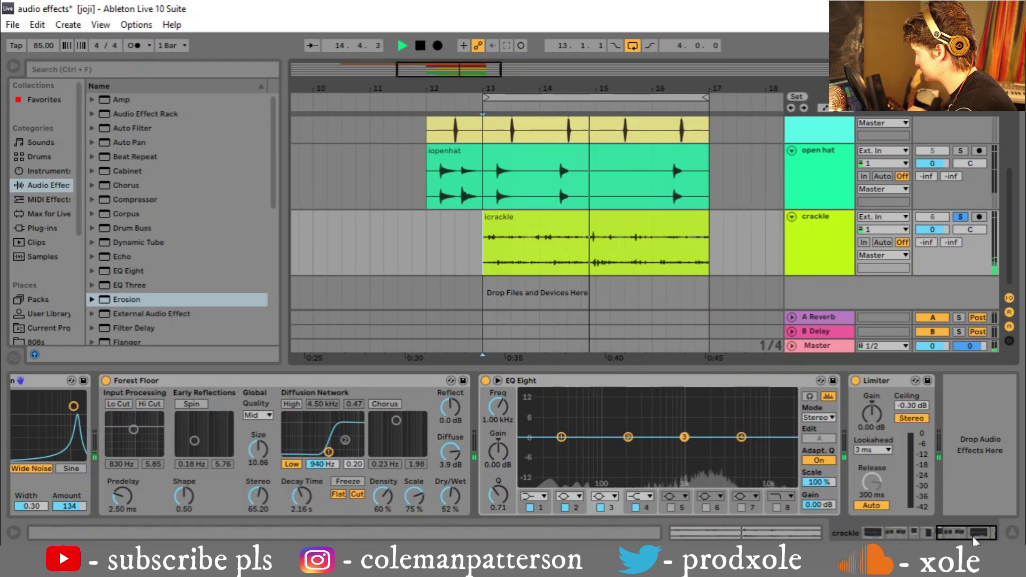
drag(974, 537, 881, 534)
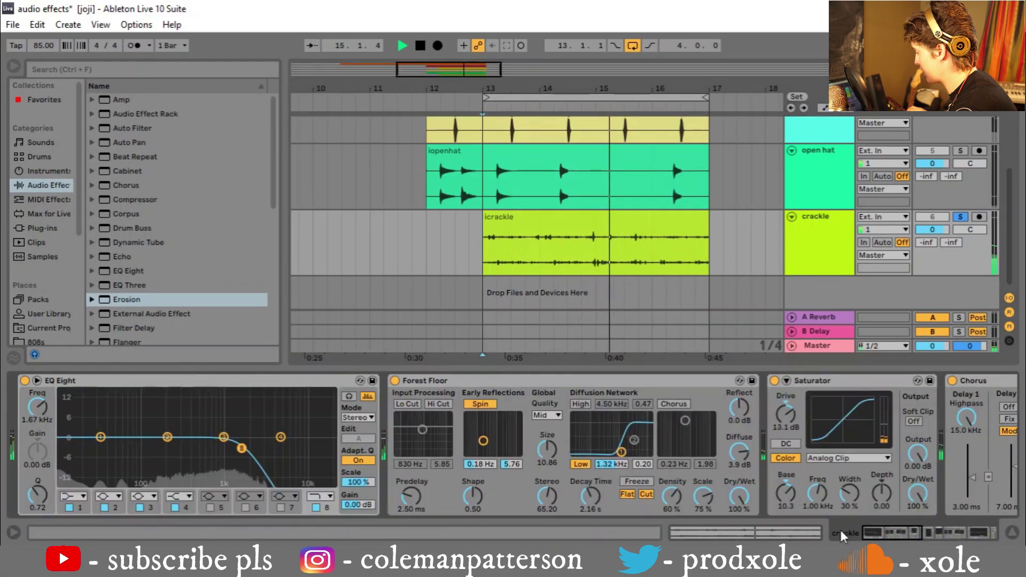
drag(167, 386, 616, 413)
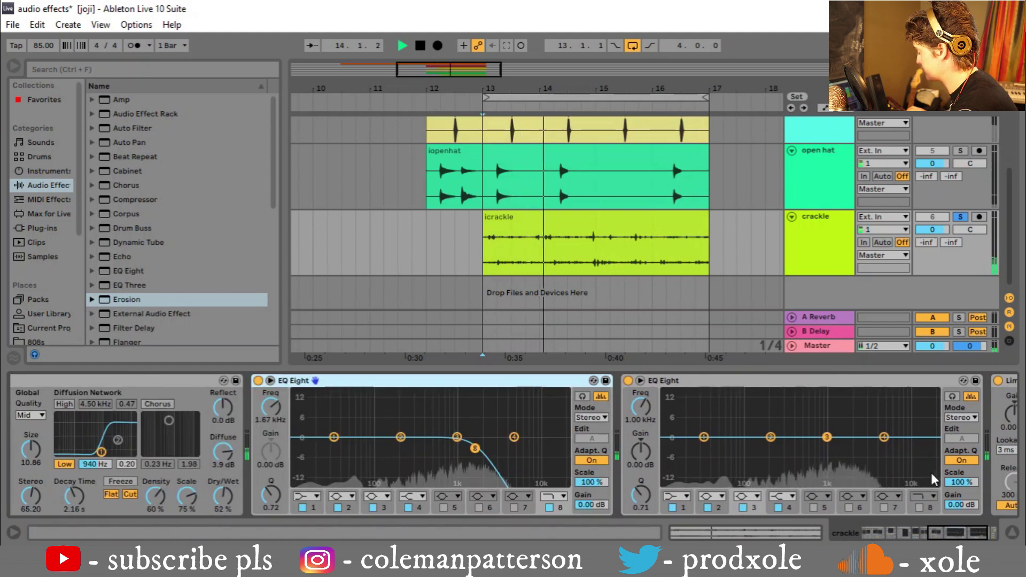
Play the crackle from bar 13 with only the Limiter and add a new EQ Eight before it.
click(479, 243)
key(space)
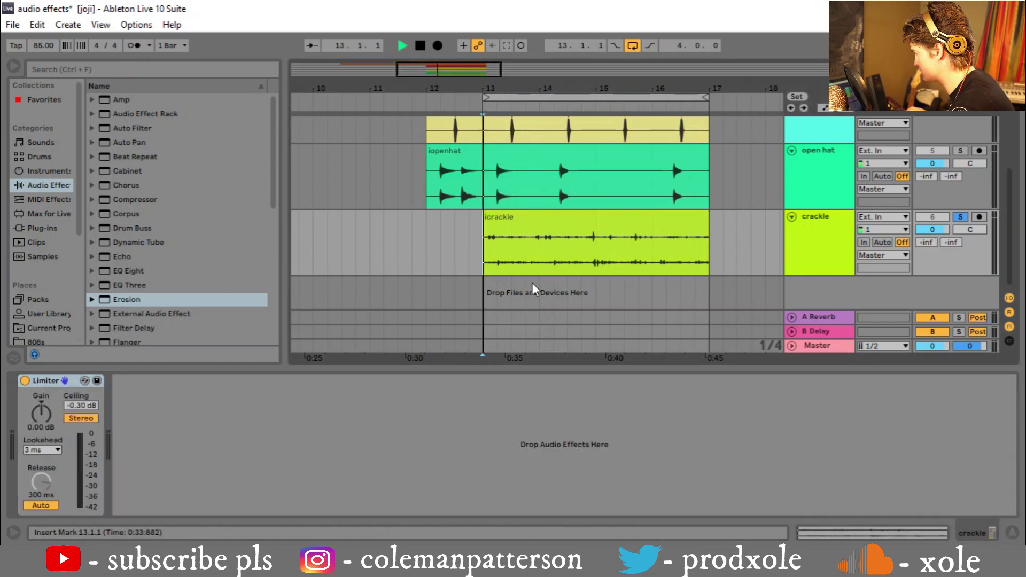
scroll(150, 283, down, 6)
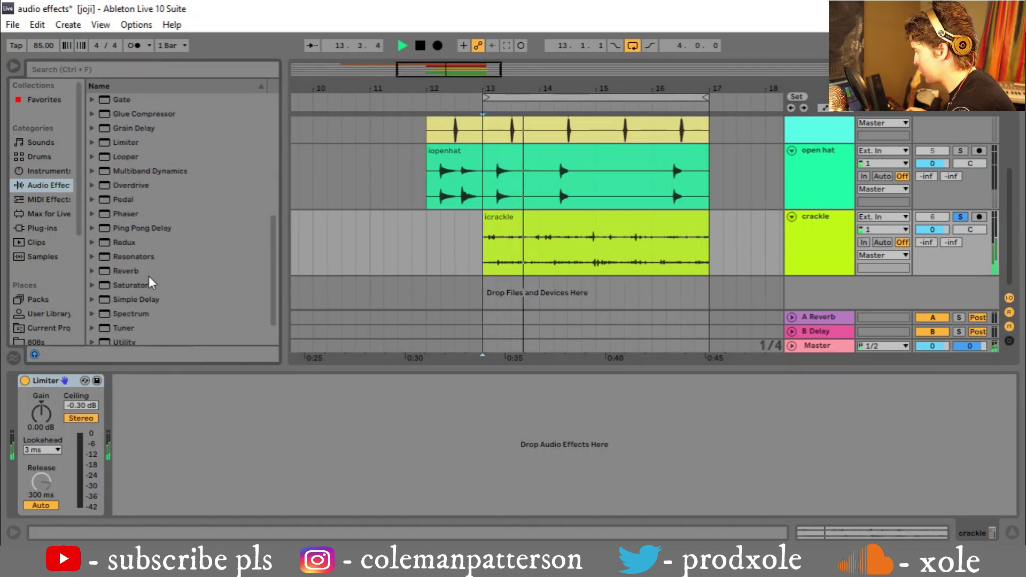
scroll(140, 279, up, 6)
key(Return)
Give the crackle's EQ Eight a steep low cut at 1.21 kHz on band 1 and a high cut near 9.8 kHz on band 8.
click(74, 496)
click(71, 409)
drag(101, 437, 241, 454)
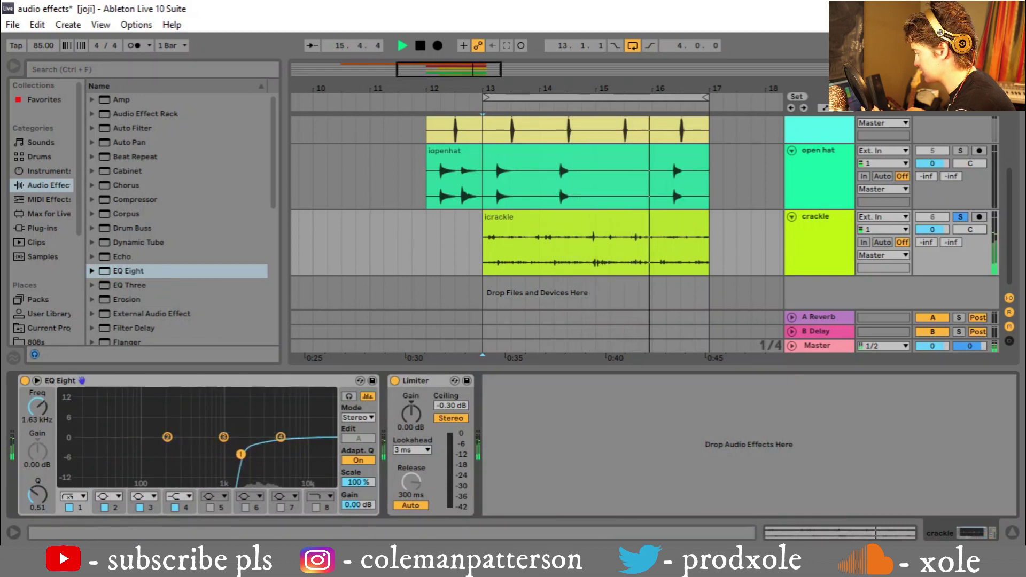
click(316, 508)
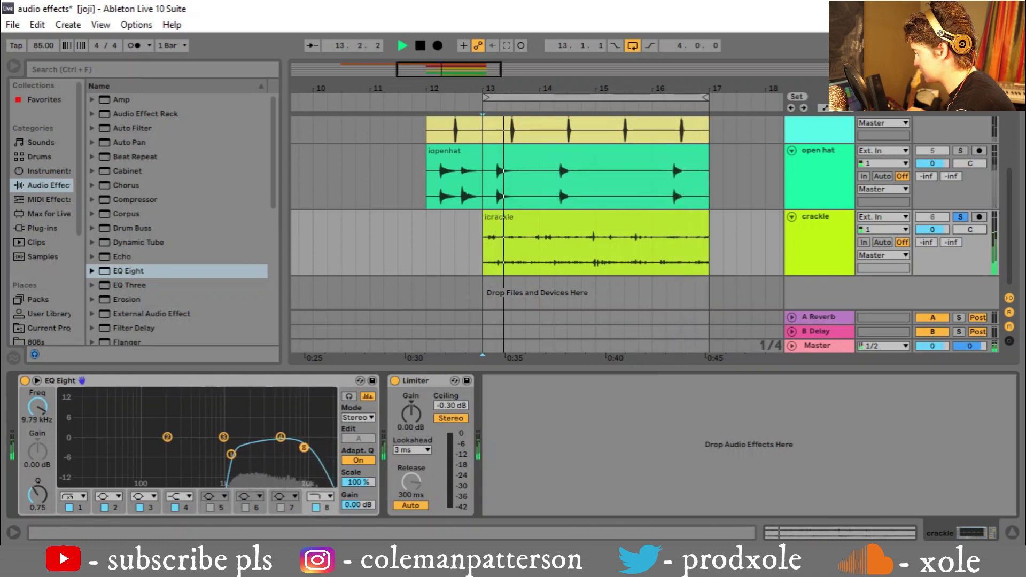
click(231, 454)
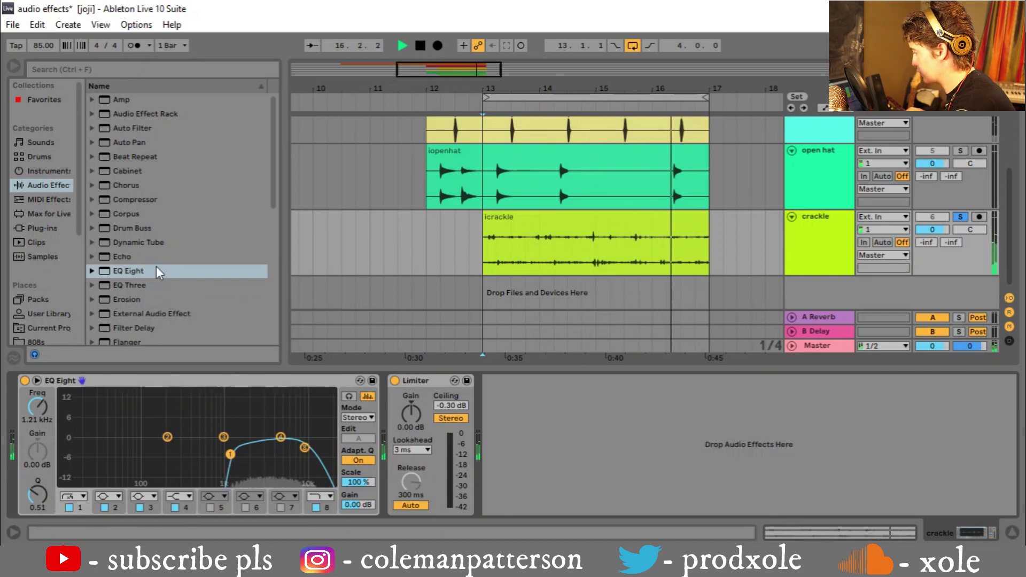
Insert a Glue Compressor before the crackle's EQ Eight and lower its threshold.
scroll(159, 273, down, 5)
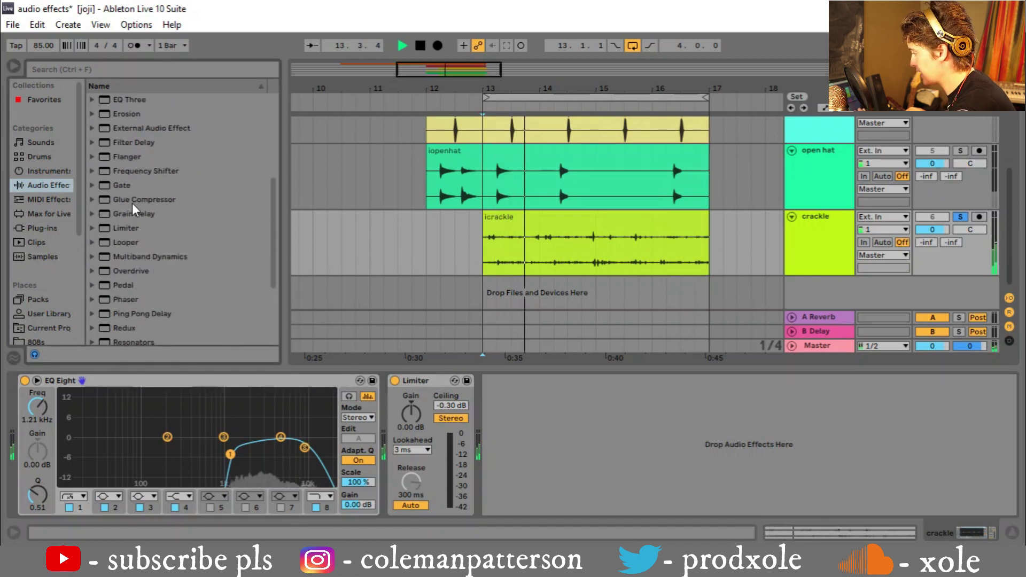
drag(132, 202, 27, 409)
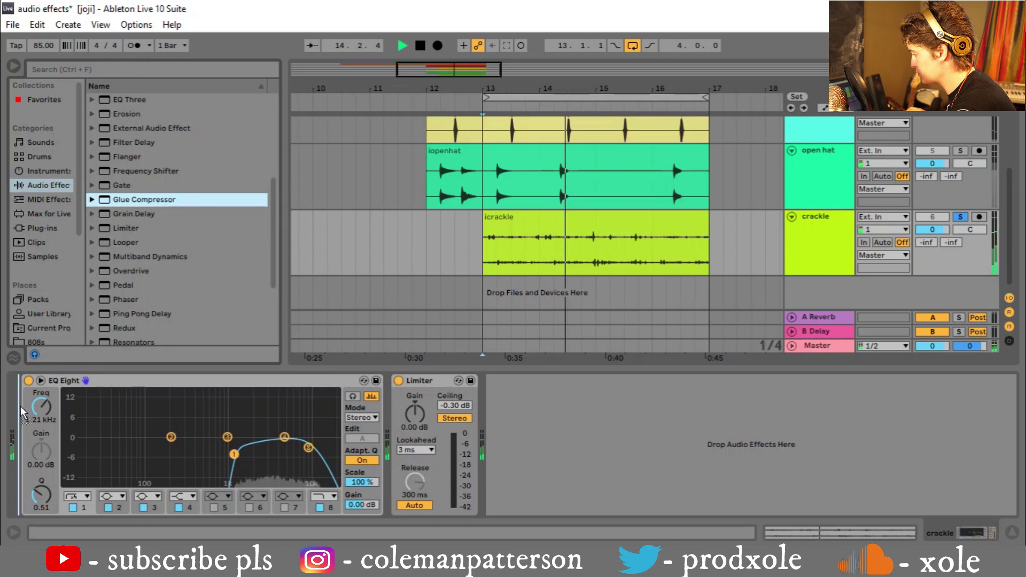
drag(127, 468, 105, 473)
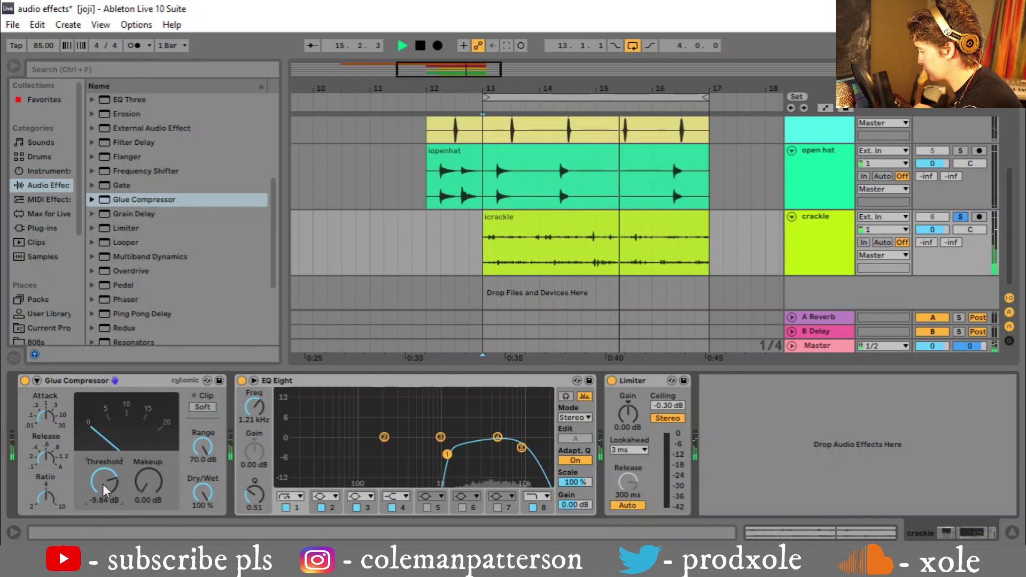
drag(104, 481, 105, 529)
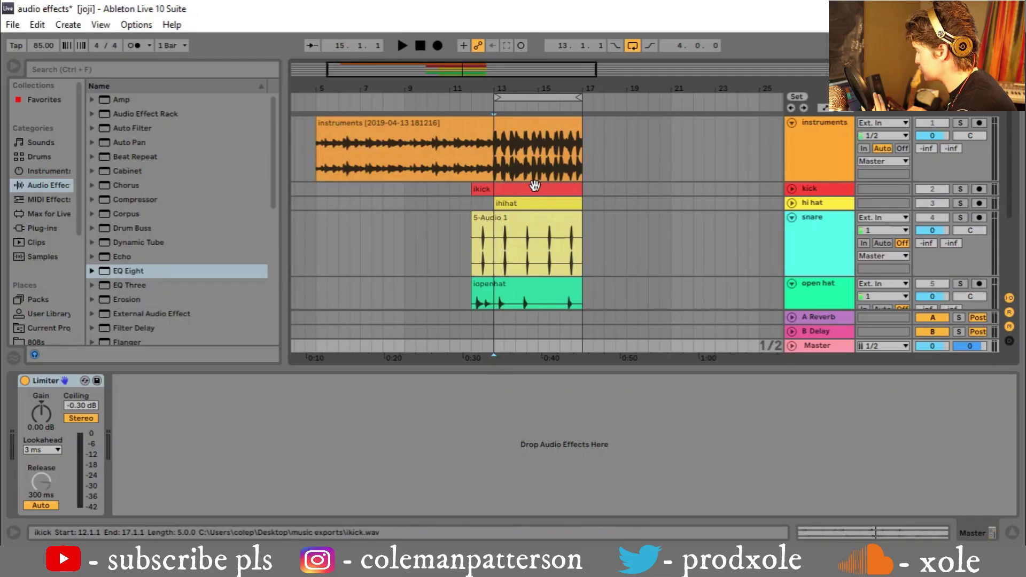
Add an EQ Eight before the Limiter on the Master track.
scroll(534, 186, down, 3)
click(537, 184)
scroll(537, 184, up, 3)
scroll(536, 184, down, 4)
scroll(533, 212, down, 1)
scroll(535, 208, up, 5)
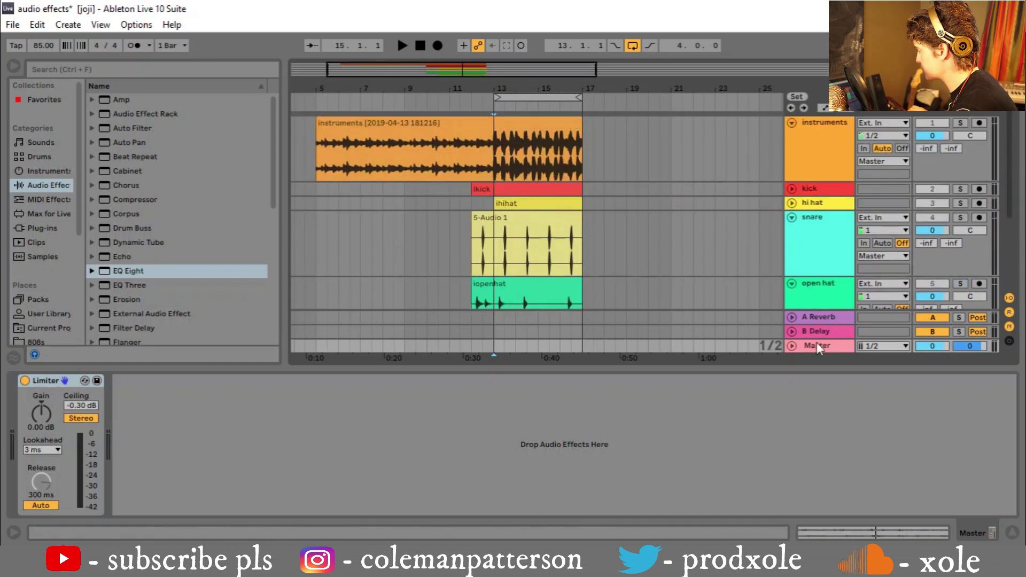
drag(118, 276, 36, 416)
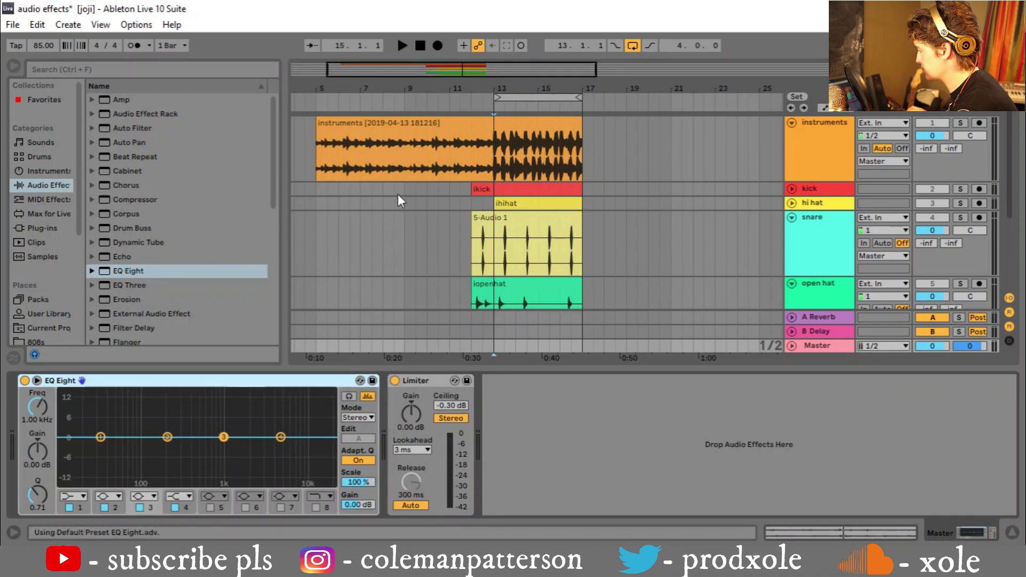
Play the full mix through the drum entrance around bar 13 and stop.
click(460, 155)
key(space)
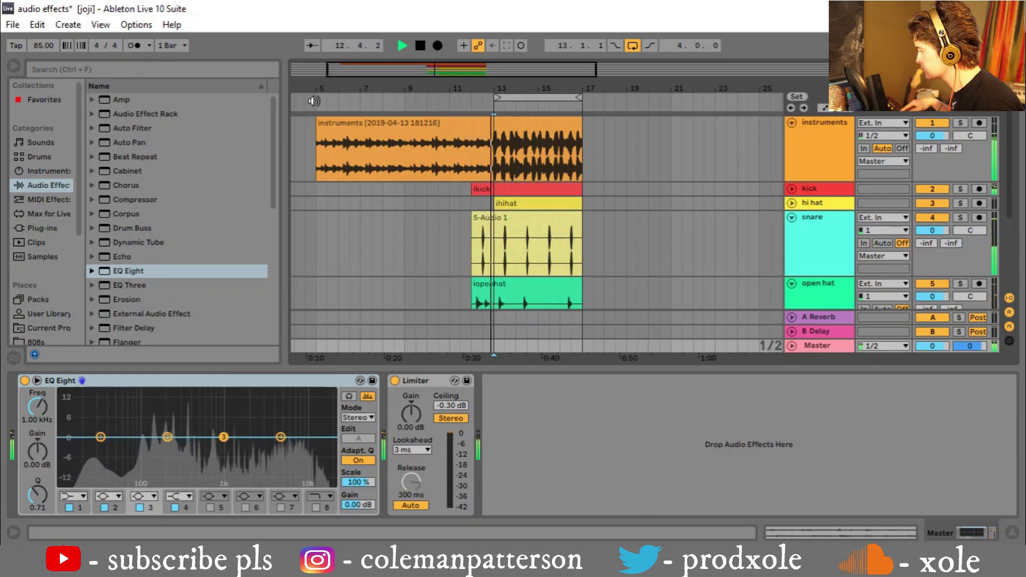
key(space)
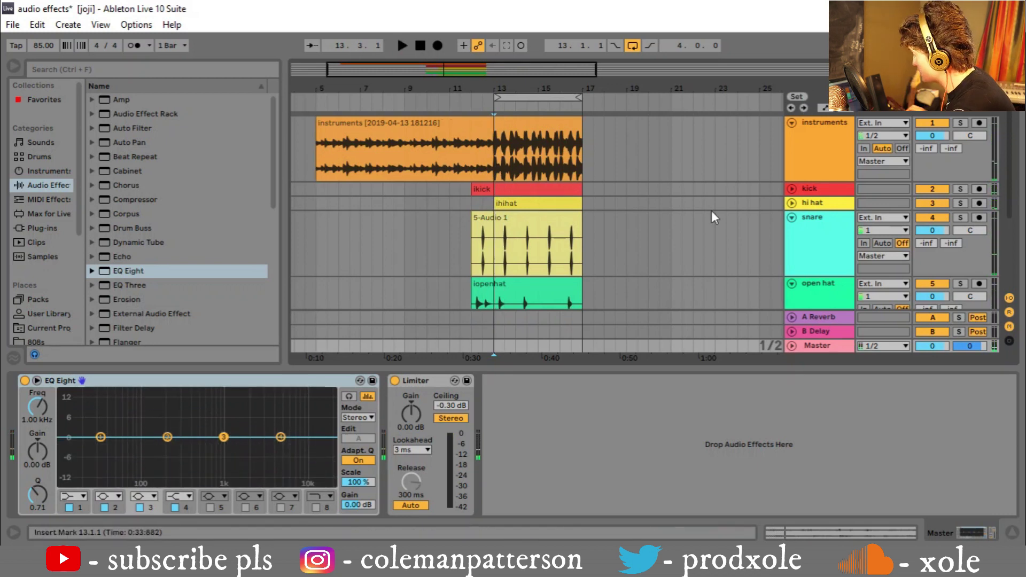
On the kick's EQ Eight, raise the high cut and set band 3 to 758 Hz, -13.3 dB, Q 0.25; audition the soloed kick from bar 12.
click(817, 192)
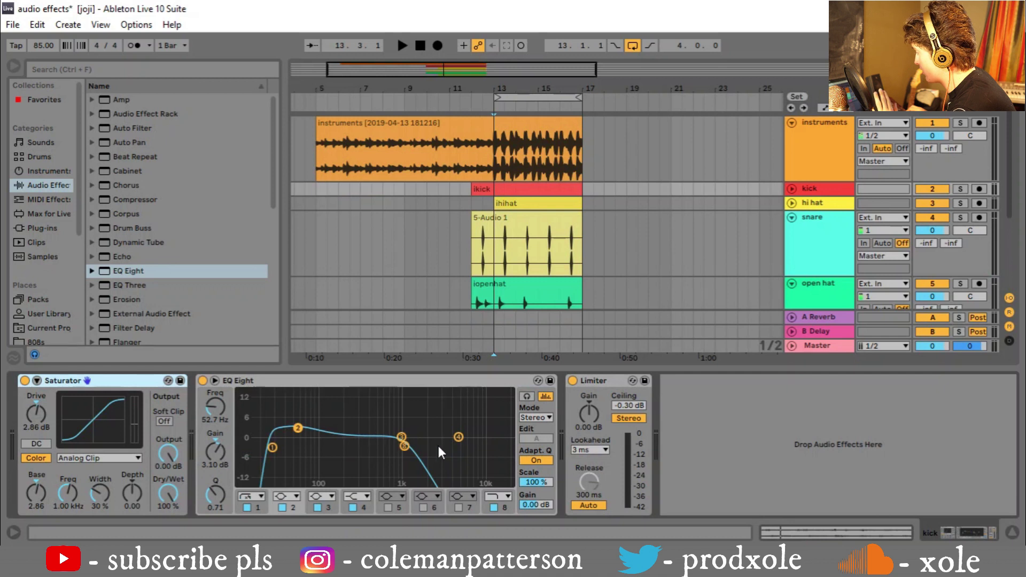
drag(405, 447, 425, 443)
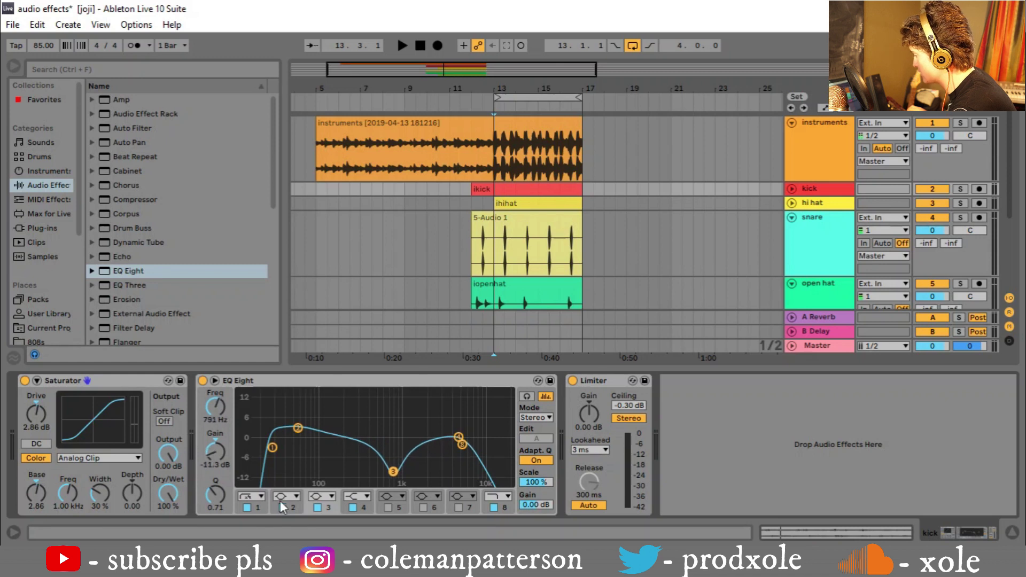
drag(393, 472, 392, 455)
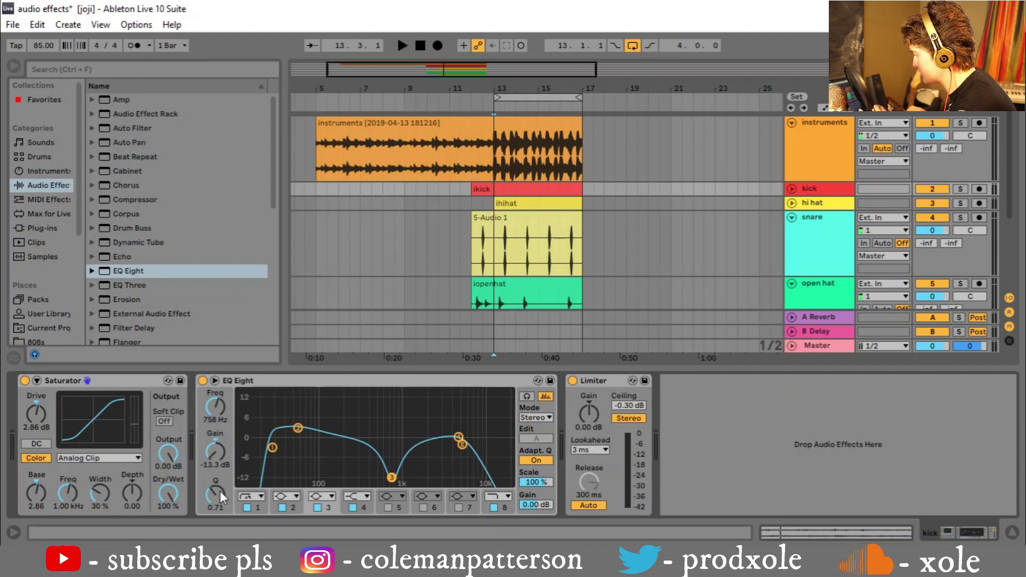
drag(220, 491, 220, 507)
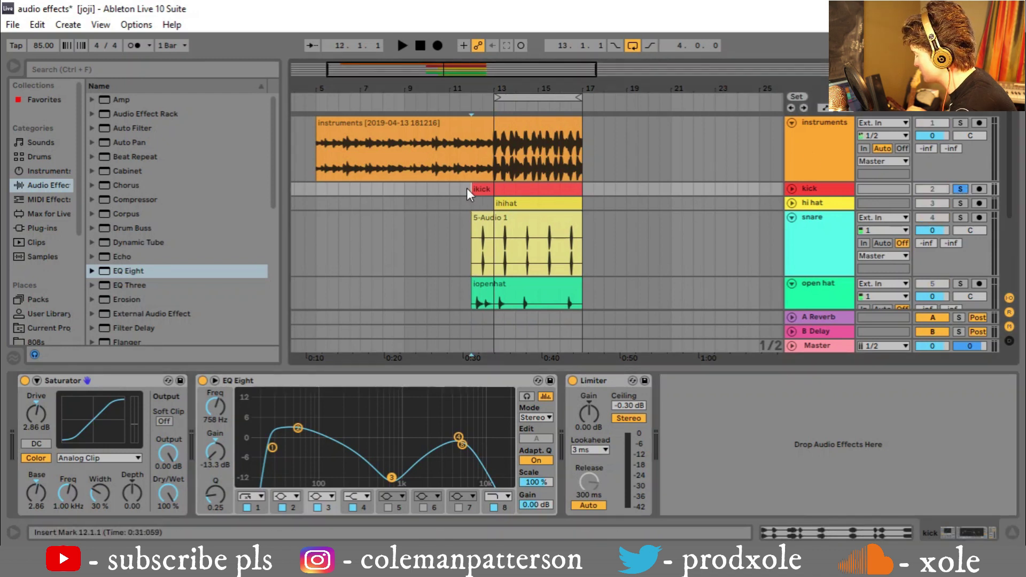
key(space)
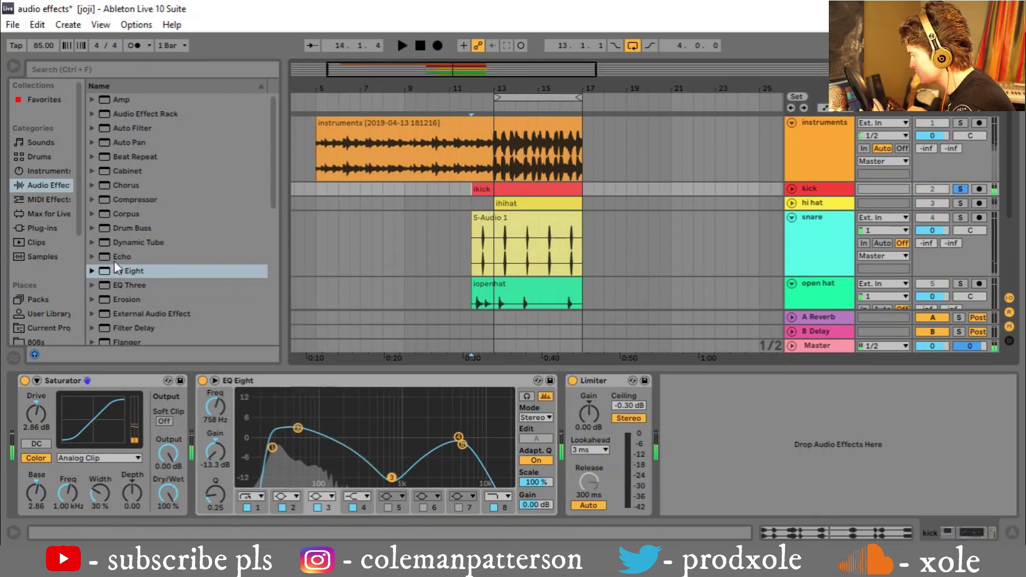
Insert the Oil Barrel reverb before the kick's Saturator, set its Dry/Wet to 18%, and audition the kick.
scroll(115, 261, down, 10)
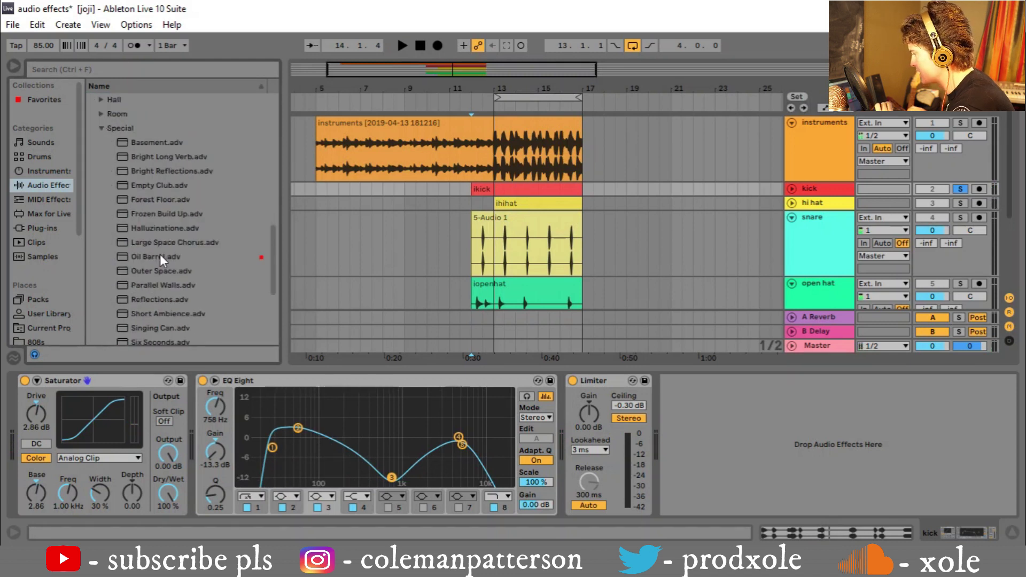
drag(156, 255, 122, 425)
drag(371, 498, 370, 523)
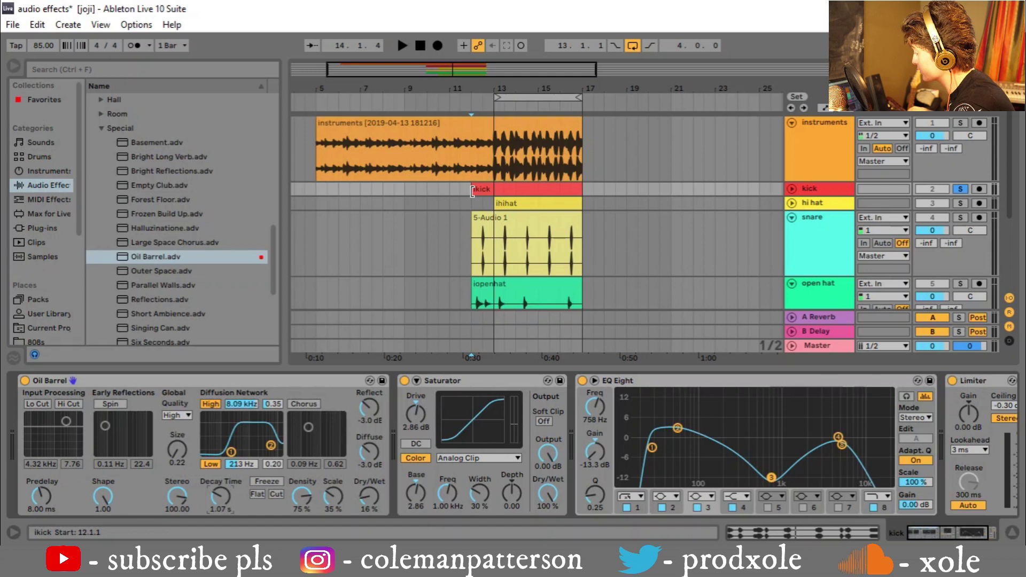
key(space)
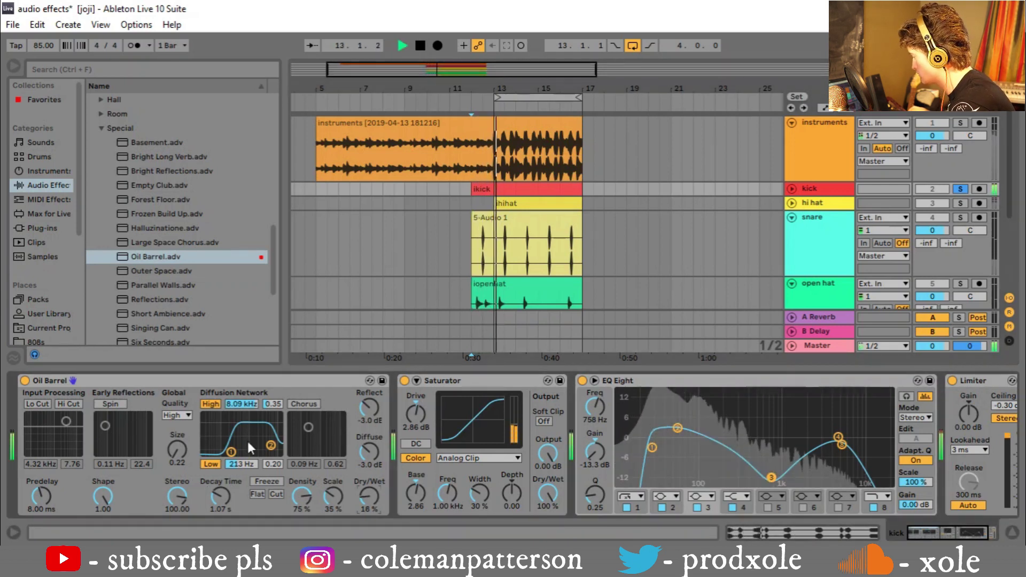
key(space)
Set the instruments' Glue Compressor threshold to -7.62 dB, unsolo the kick, and play the mix from bar 11.
click(812, 136)
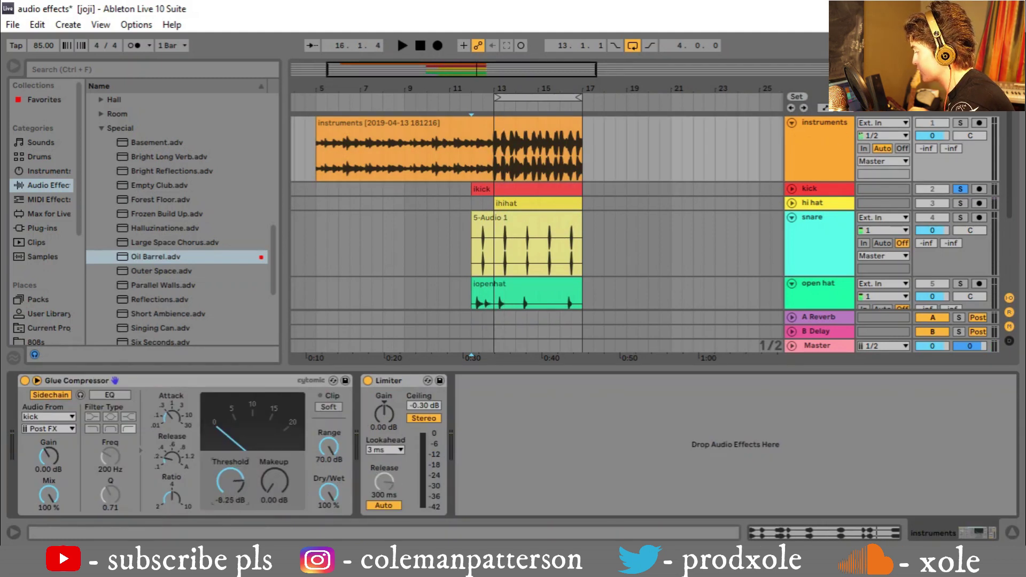
click(960, 190)
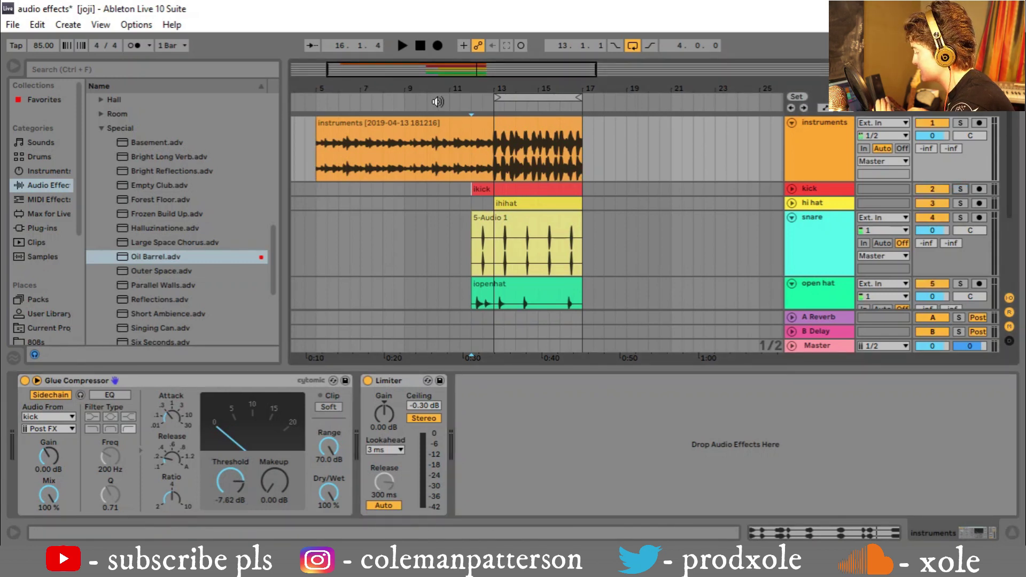
click(451, 203)
key(space)
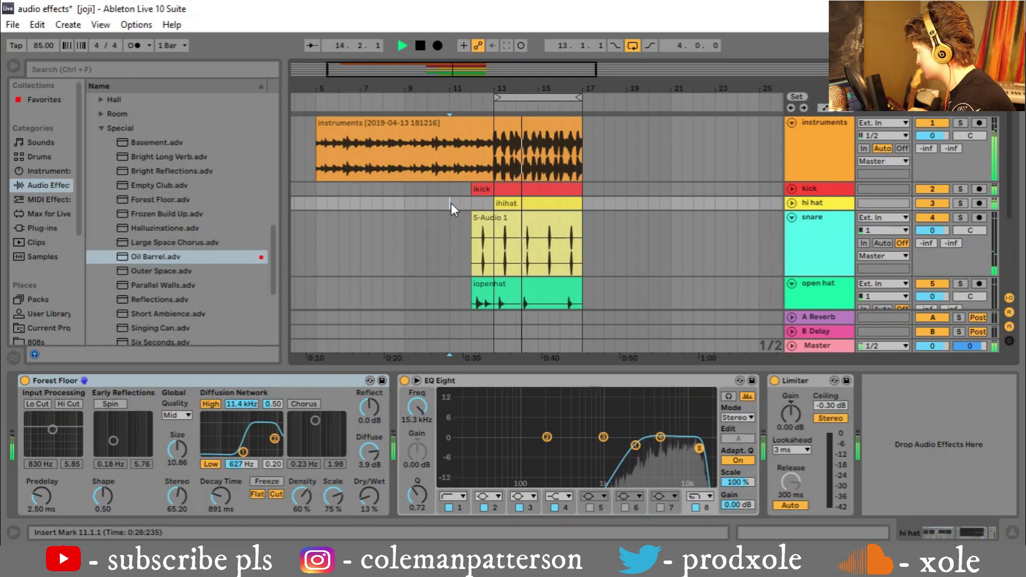
key(space)
Insert a Glue Compressor before the snare's Saturator with 2.22 dB makeup gain and play the mix from around bar 11.
click(848, 237)
scroll(130, 188, up, 2)
click(92, 157)
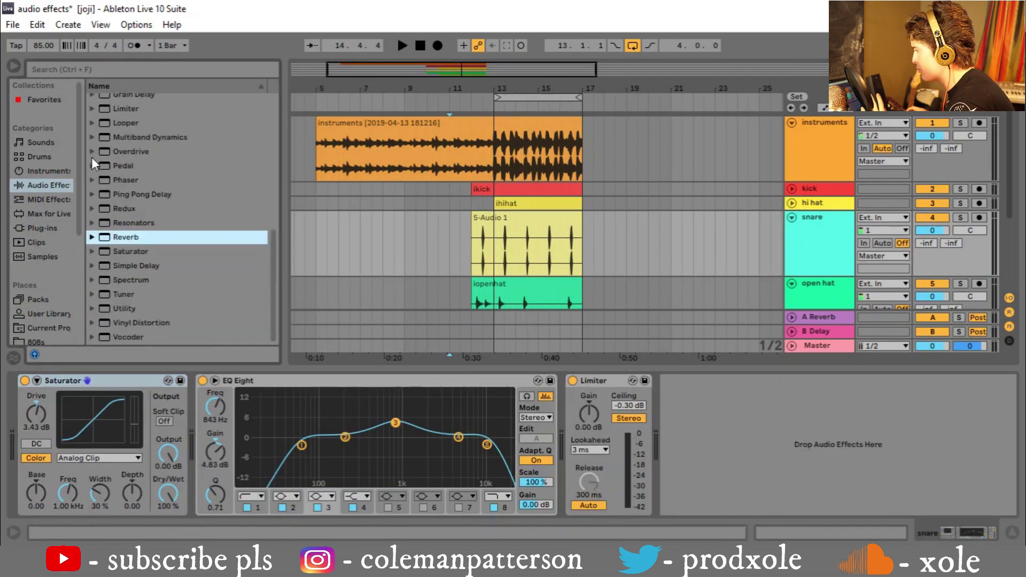
scroll(173, 193, up, 3)
drag(134, 184, 64, 382)
drag(152, 490, 152, 484)
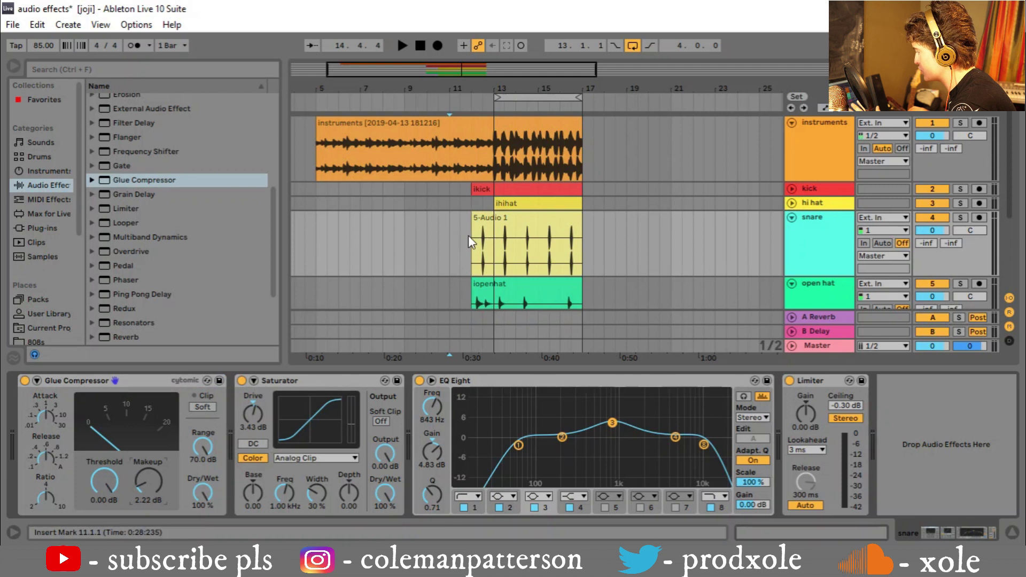
click(461, 102)
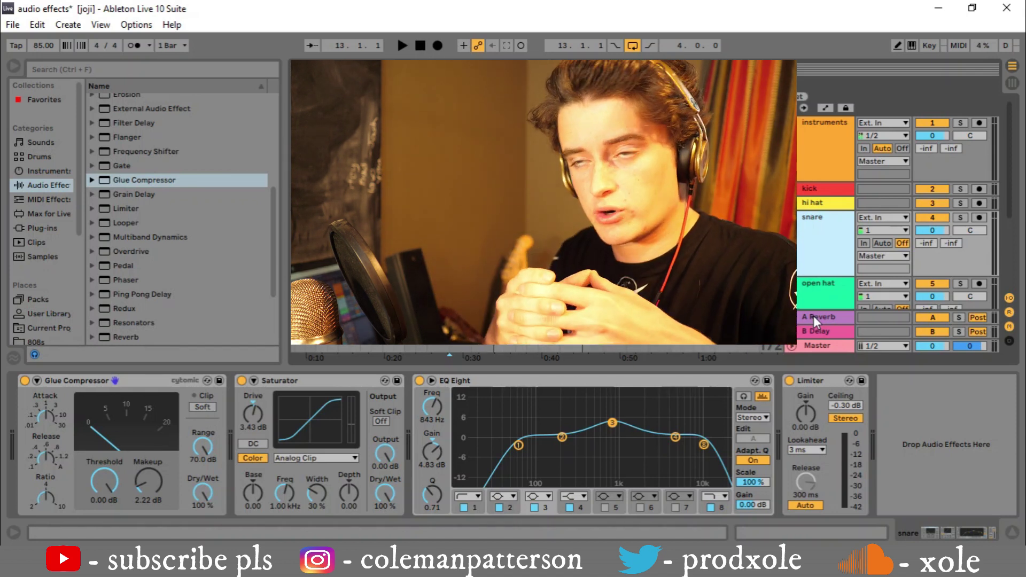
Add a Glue Compressor before the Master's EQ Eight with threshold -1.90 dB and makeup 1.90 dB, and play from around bar 11.
click(815, 348)
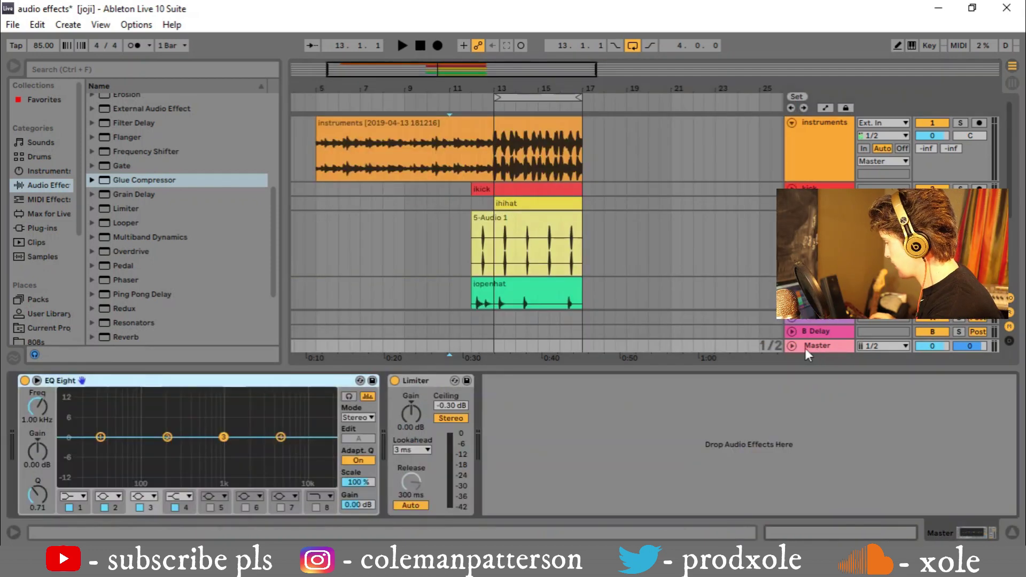
drag(128, 180, 41, 425)
drag(110, 485, 110, 492)
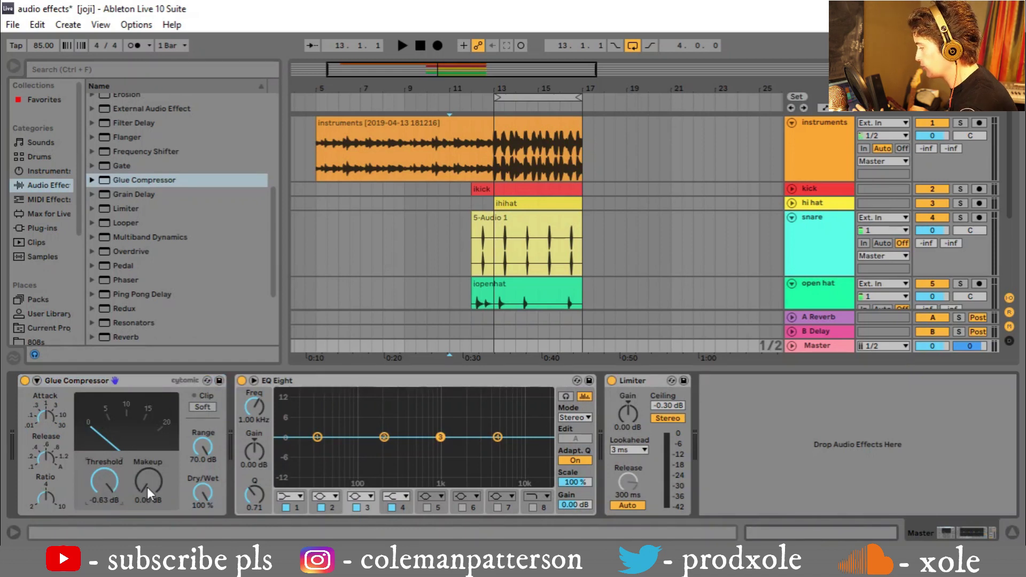
drag(146, 486, 146, 478)
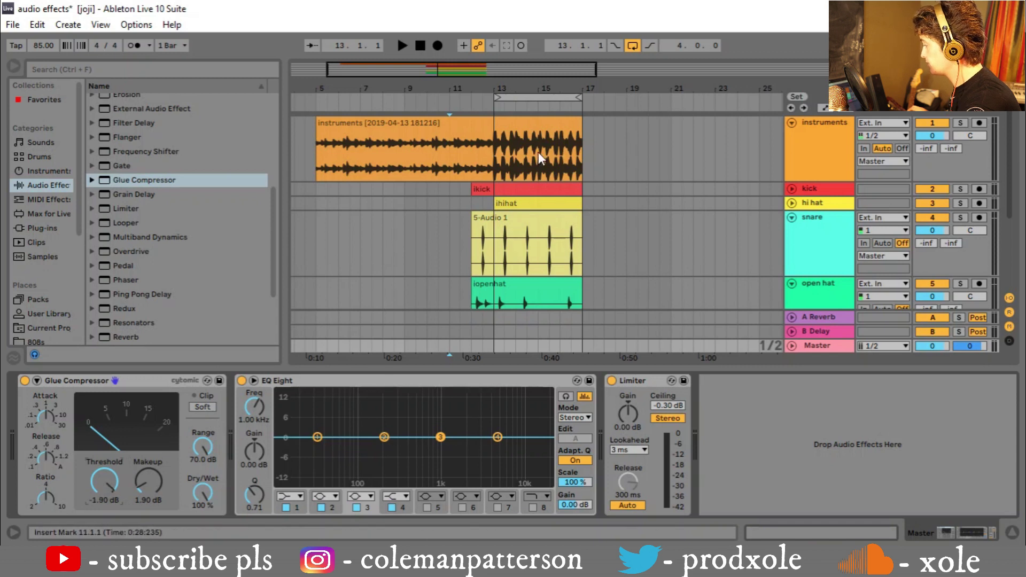
click(468, 98)
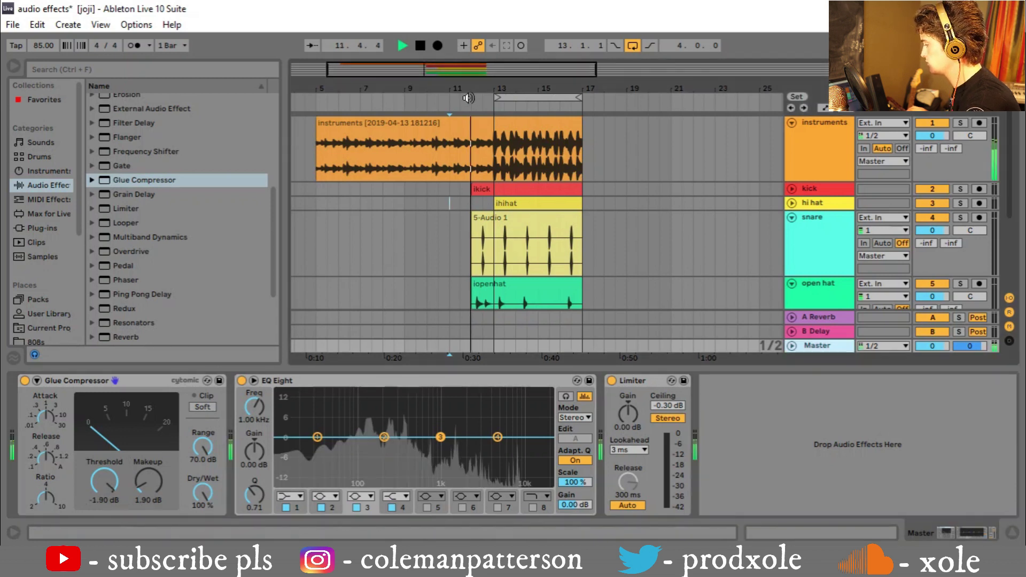